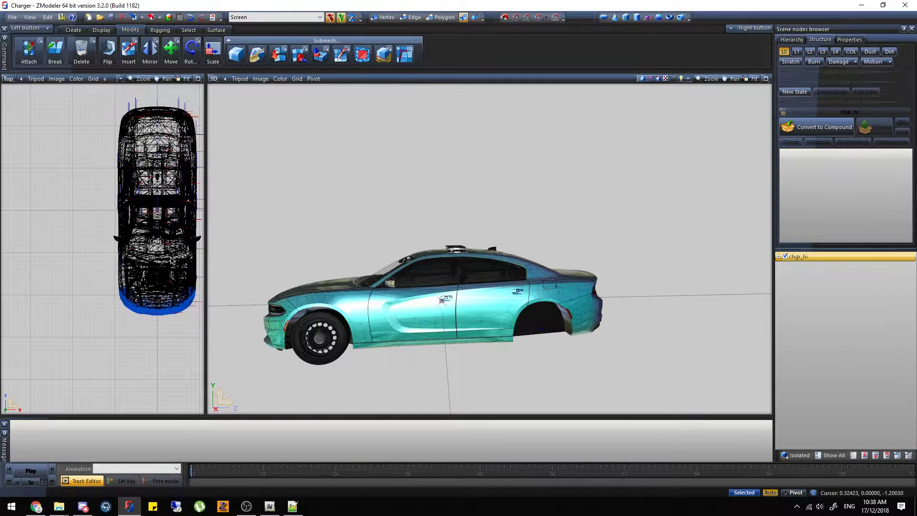
pyautogui.scroll(-8, 171, 258)
pyautogui.scroll(7, 199, 211)
pyautogui.scroll(2, 198, 212)
pyautogui.moveTo(272, 229); pyautogui.dragTo(350, 237, button='middle')
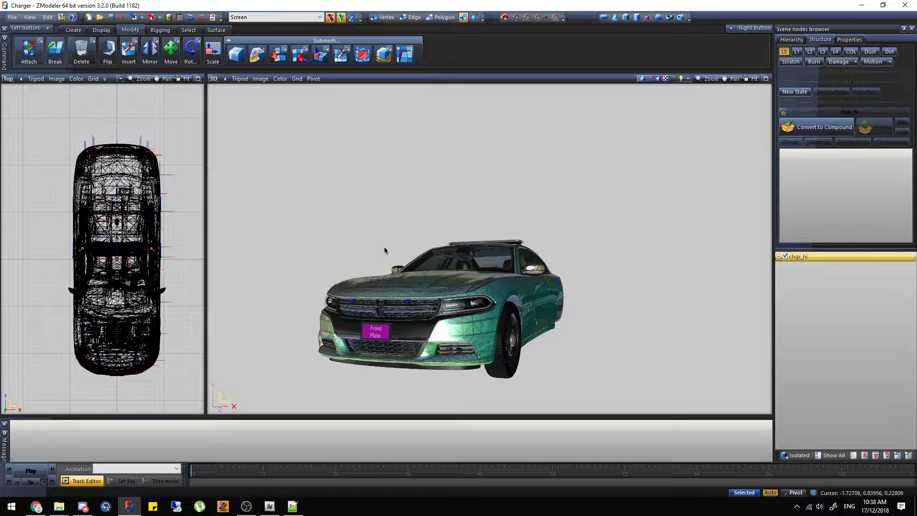
pyautogui.moveTo(385, 249); pyautogui.dragTo(391, 255, button='middle')
# Merge the light pack model from the Lights folder "[DEV] Generic Linear Light Pack" into the Charger scene.
pyautogui.click(9, 17)
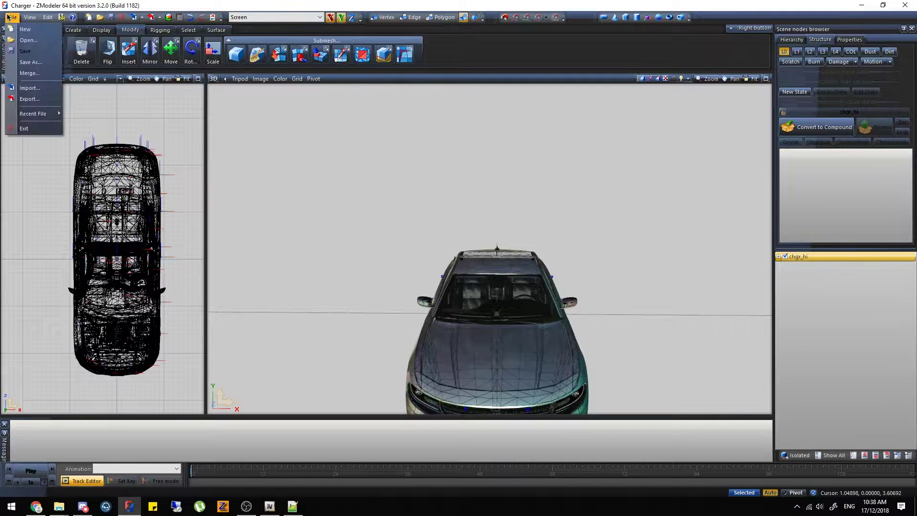
pyautogui.click(29, 73)
pyautogui.click(451, 75)
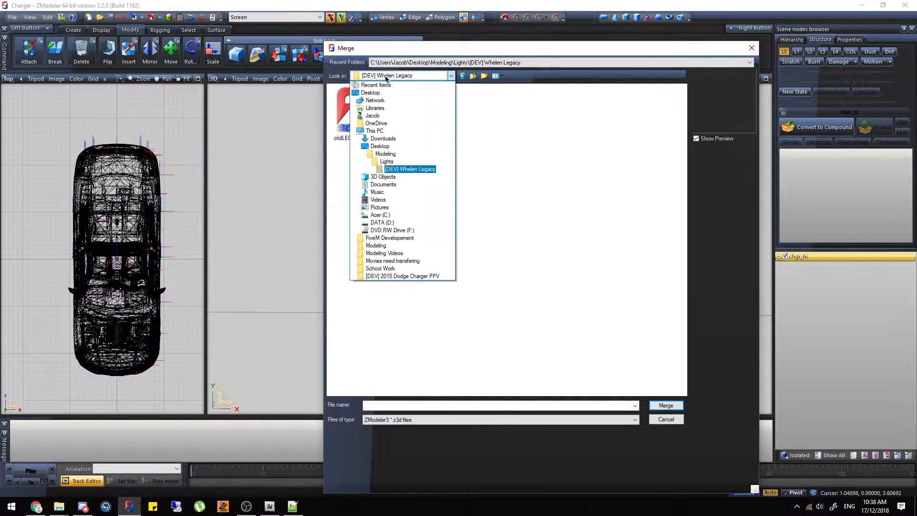
pyautogui.click(393, 163)
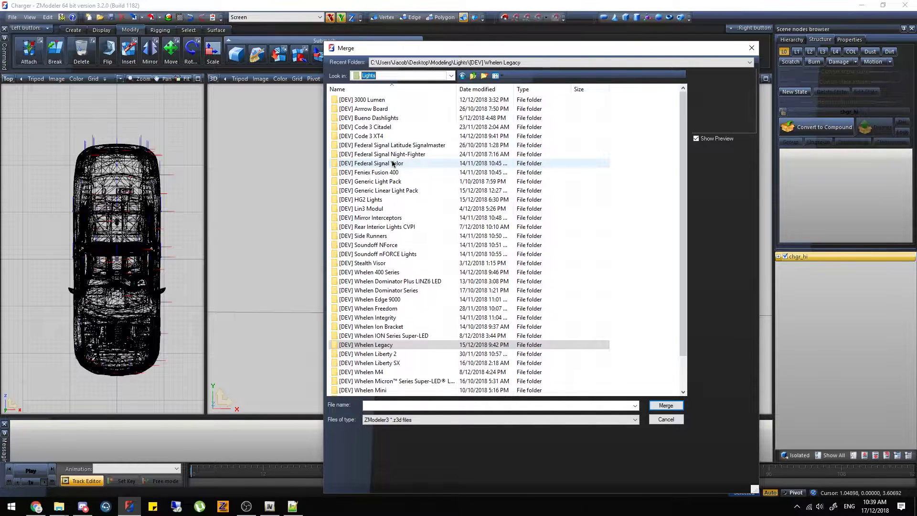
pyautogui.doubleClick(406, 190)
pyautogui.doubleClick(349, 117)
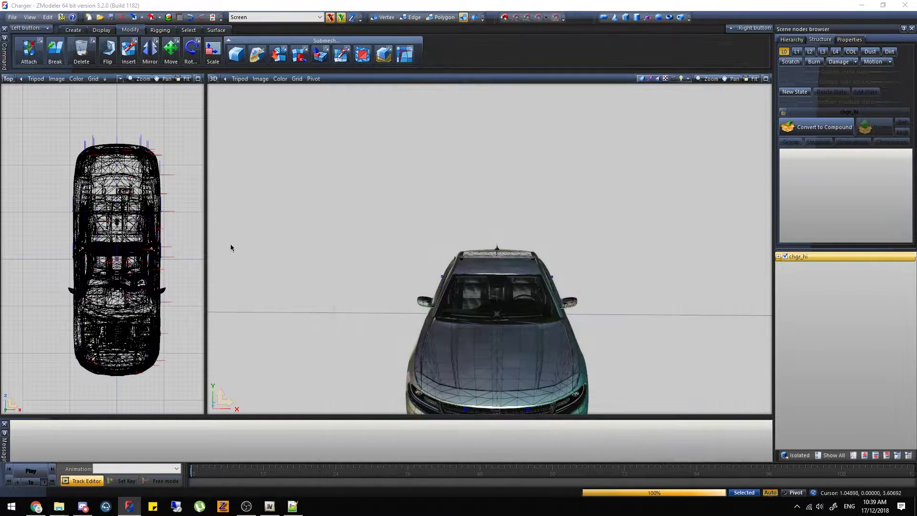
pyautogui.click(172, 260)
pyautogui.click(246, 274)
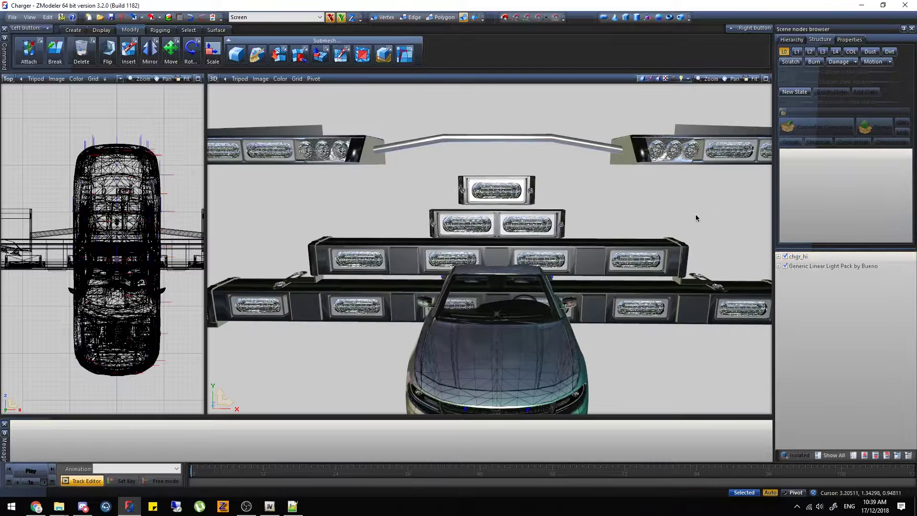
# With chgr_hi hidden, move the front module group out of the Generic Linear Light Pack and delete the rest of the pack.
pyautogui.click(786, 257)
pyautogui.click(778, 266)
pyautogui.moveTo(813, 278); pyautogui.dragTo(782, 269)
pyautogui.click(778, 266)
pyautogui.rightClick(808, 267)
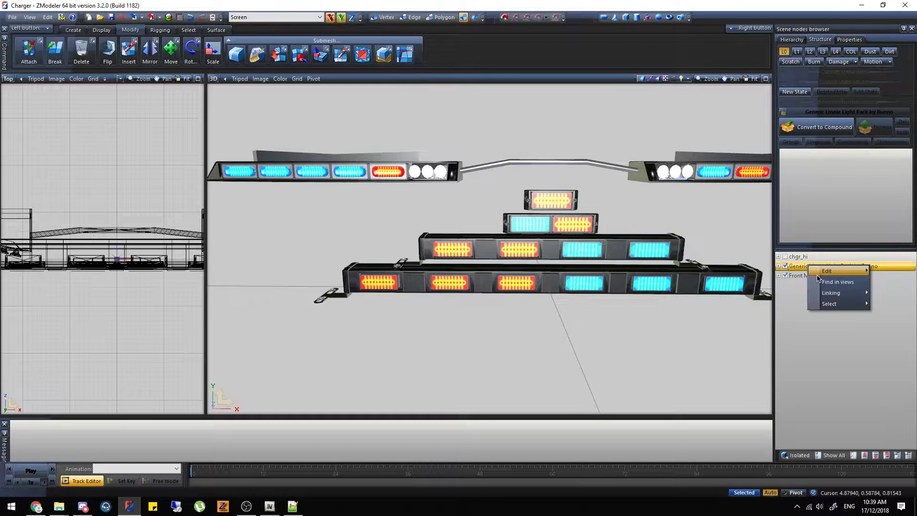
pyautogui.click(821, 284)
# Move frontmodule_LIN and els_1_f_LIN through els_6_f_LIN to the top level of the scene and delete their parent group.
pyautogui.click(779, 266)
pyautogui.click(809, 285)
pyautogui.click(817, 276)
pyautogui.keyDown('shift'); pyautogui.click(826, 333); pyautogui.keyUp('shift')
pyautogui.rightClick(821, 266)
pyautogui.moveTo(829, 268)
pyautogui.click(799, 268)
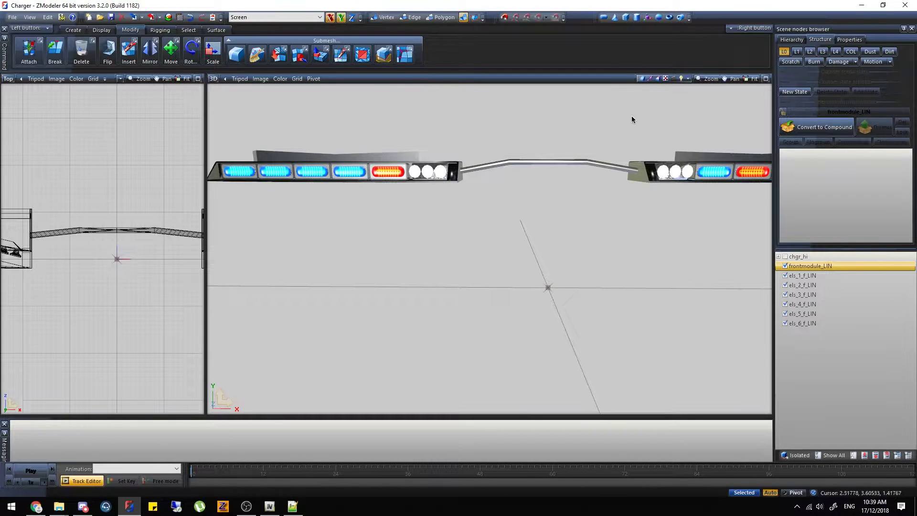
# Display the scene in a maximised Front view and hide frontmodule_LIN to isolate the els light meshes.
pyautogui.scroll(-2, 372, 180)
pyautogui.moveTo(240, 127); pyautogui.dragTo(357, 143)
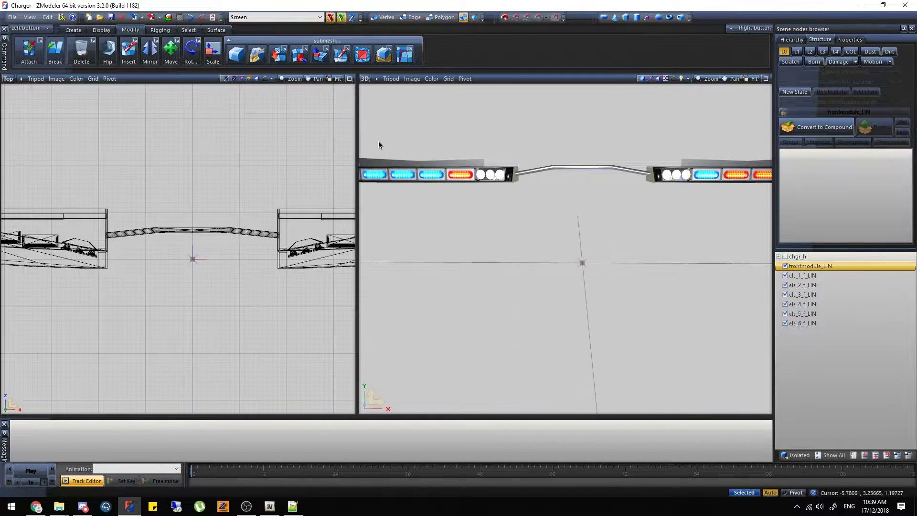
pyautogui.click(350, 79)
pyautogui.click(12, 78)
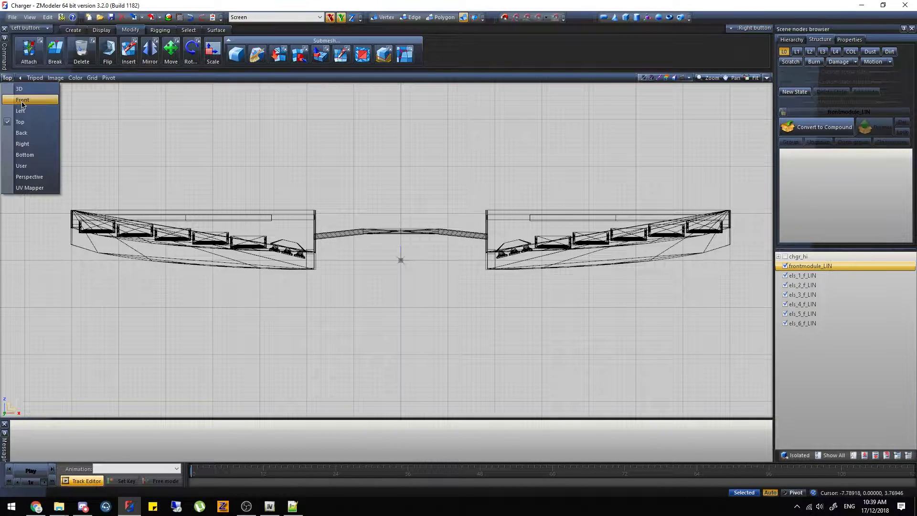
pyautogui.click(22, 99)
pyautogui.scroll(-1, 307, 135)
pyautogui.click(784, 266)
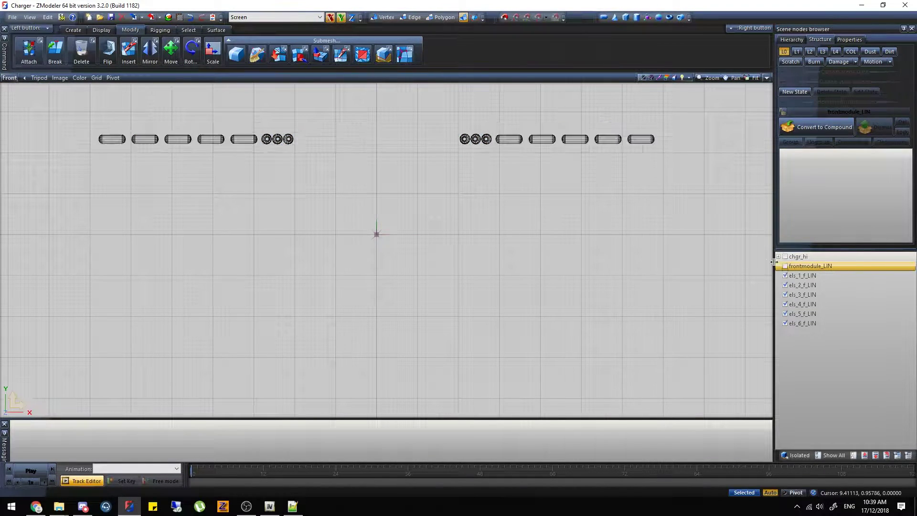
# Select all els lights at polygon level and detach the outermost bar light on the positive X side into a new object.
pyautogui.moveTo(730, 211); pyautogui.dragTo(382, 131)
pyautogui.click(441, 18)
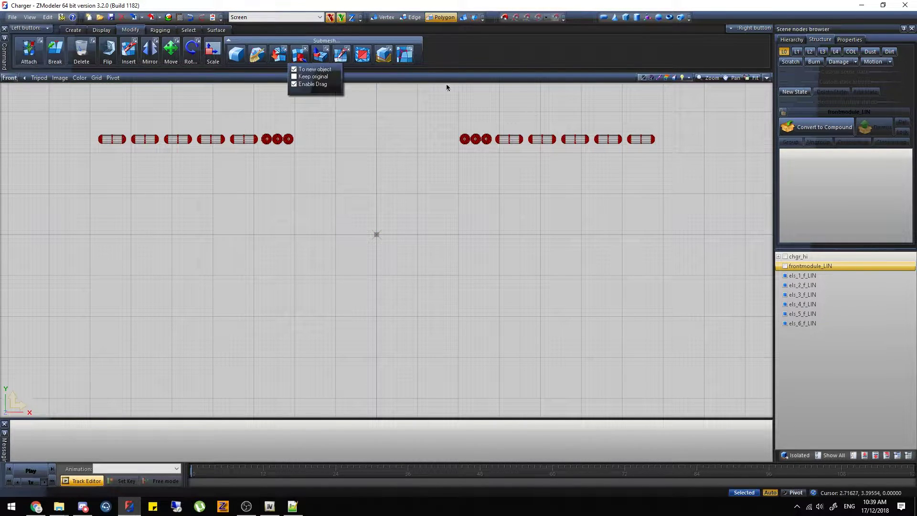
pyautogui.click(278, 54)
pyautogui.click(294, 55)
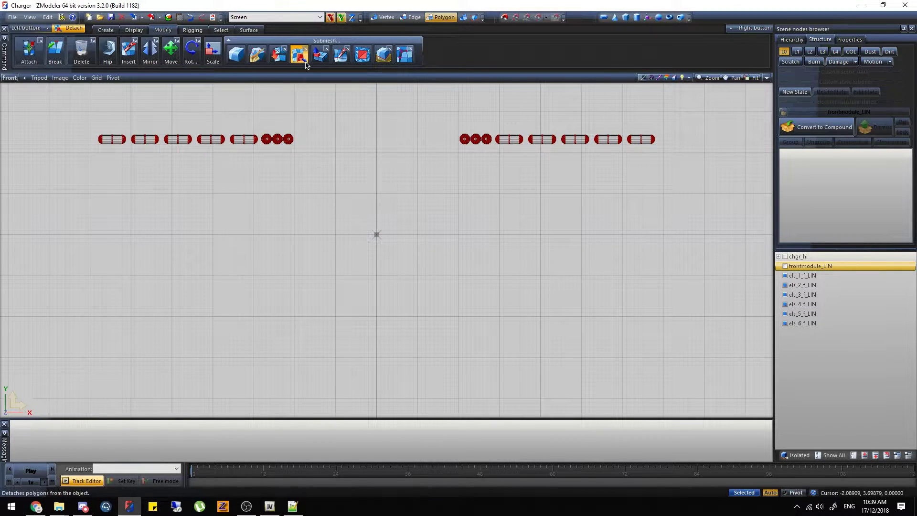
pyautogui.scroll(2, 701, 152)
pyautogui.scroll(4, 611, 133)
pyautogui.moveTo(645, 196); pyautogui.dragTo(529, 106)
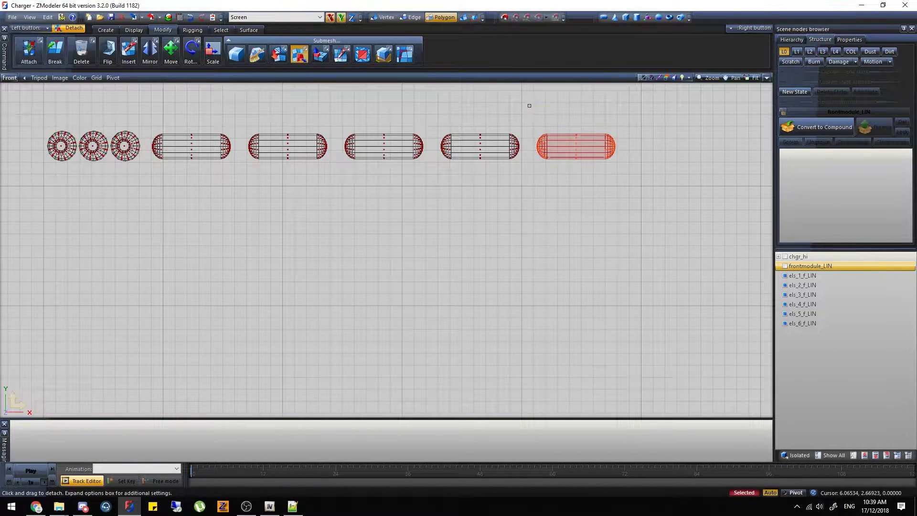
pyautogui.click(556, 107)
# Try to detach the second-outermost bar light on the positive X side from els_1_f_LIN.
pyautogui.click(443, 18)
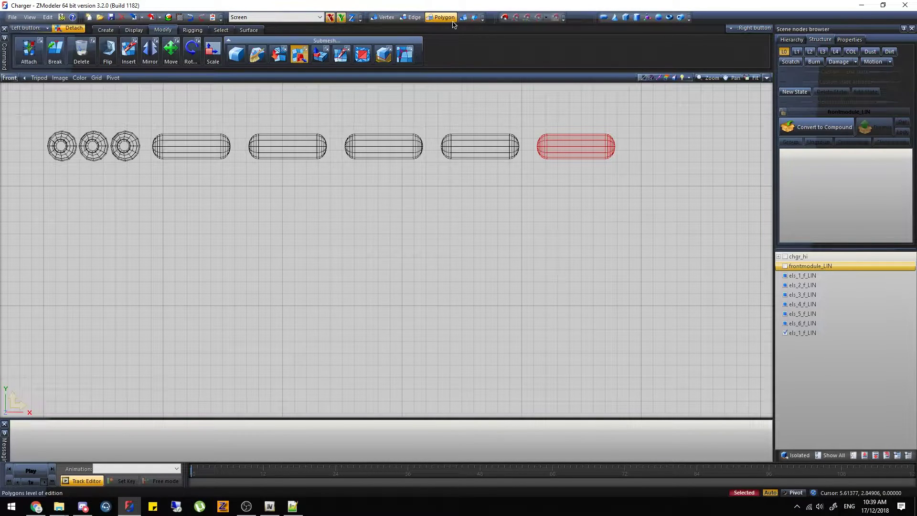
pyautogui.click(486, 155)
pyautogui.moveTo(530, 175); pyautogui.dragTo(436, 107)
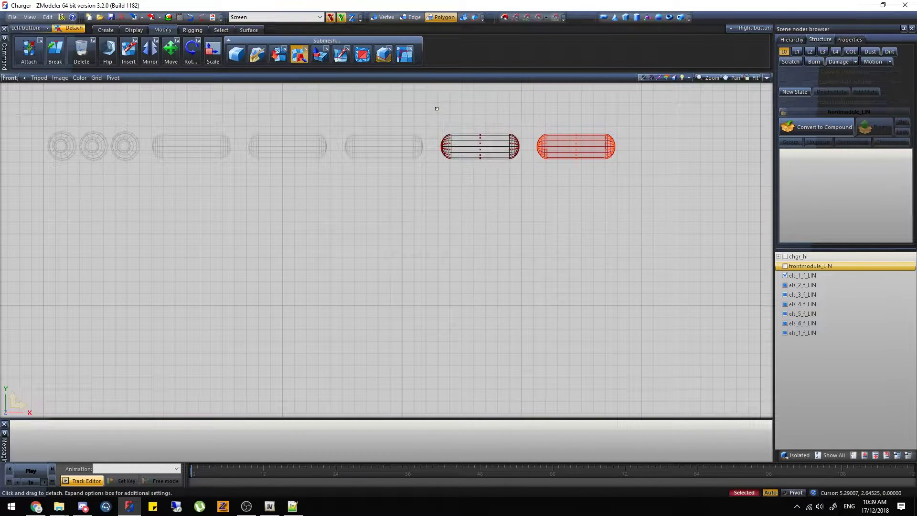
pyautogui.click(436, 108)
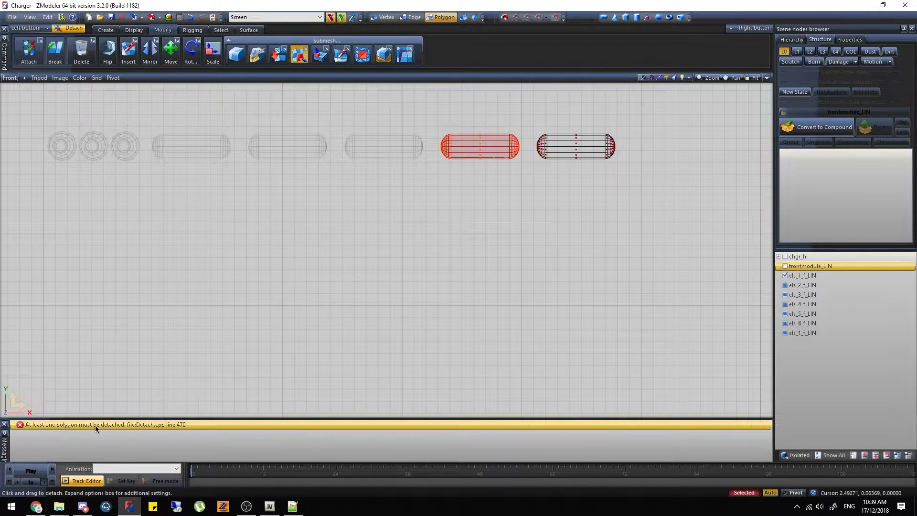
pyautogui.click(443, 18)
pyautogui.click(443, 18)
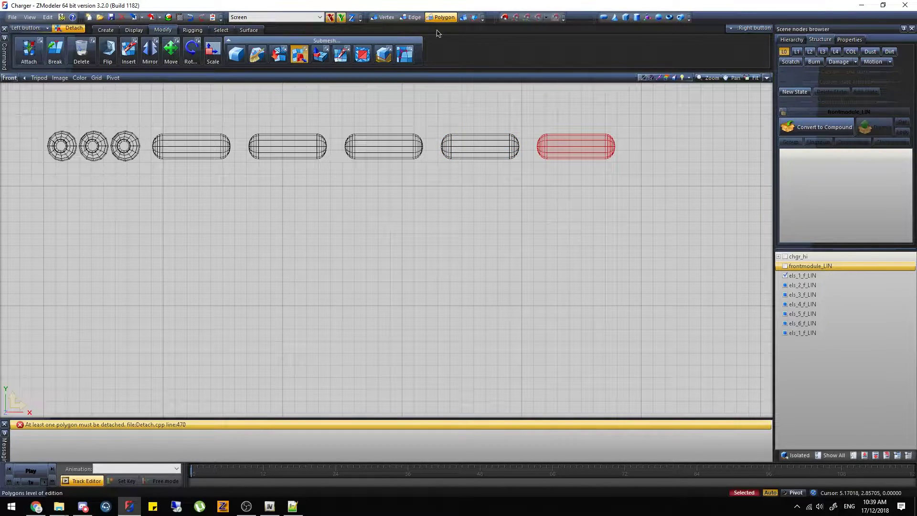
# Detach the middle bar light and the innermost bar light on the positive X side into separate objects.
pyautogui.click(395, 152)
pyautogui.moveTo(434, 180); pyautogui.dragTo(336, 115)
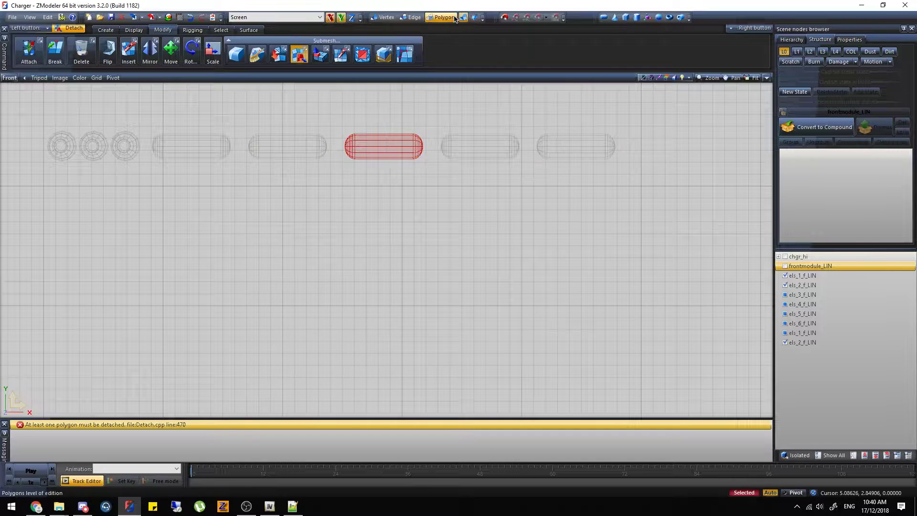
pyautogui.click(196, 148)
pyautogui.moveTo(236, 171); pyautogui.dragTo(143, 106)
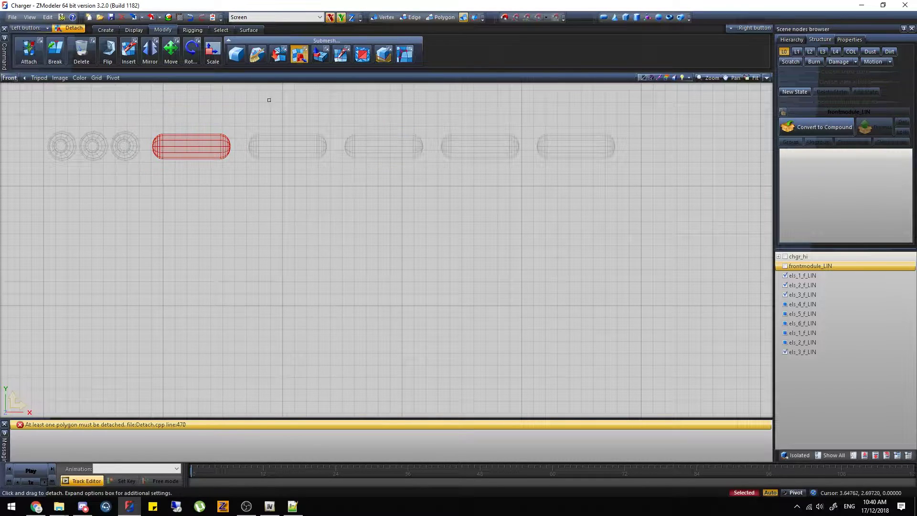
# Try to detach the three round lights on the positive X side.
pyautogui.click(454, 19)
pyautogui.click(115, 148)
pyautogui.moveTo(23, 109); pyautogui.dragTo(147, 193)
pyautogui.click(455, 18)
# Detach the two innermost bar lights and the second-outermost bar light on the negative X side into separate objects.
pyautogui.scroll(-2, 317, 211)
pyautogui.rightClick(309, 211)
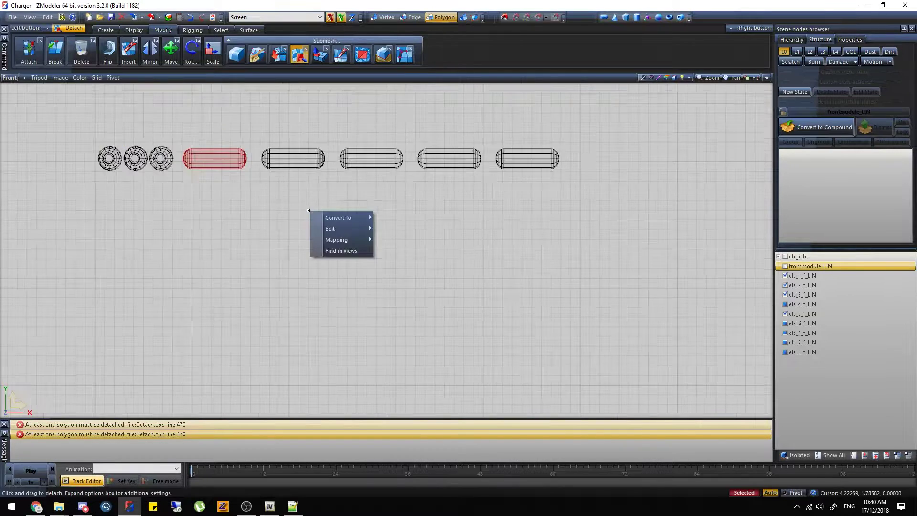
pyautogui.scroll(-5, 270, 210)
pyautogui.moveTo(270, 210); pyautogui.dragTo(373, 216, button='middle')
pyautogui.scroll(3, 167, 193)
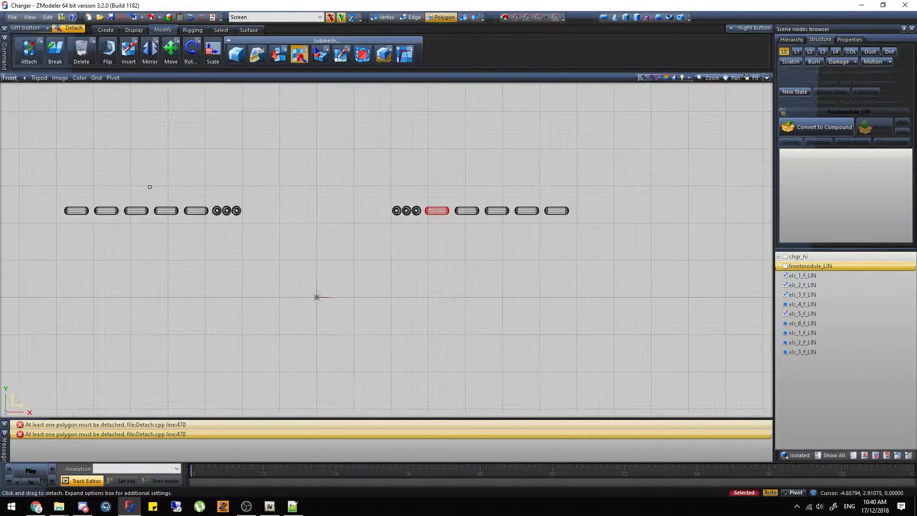
pyautogui.scroll(-1, 237, 219)
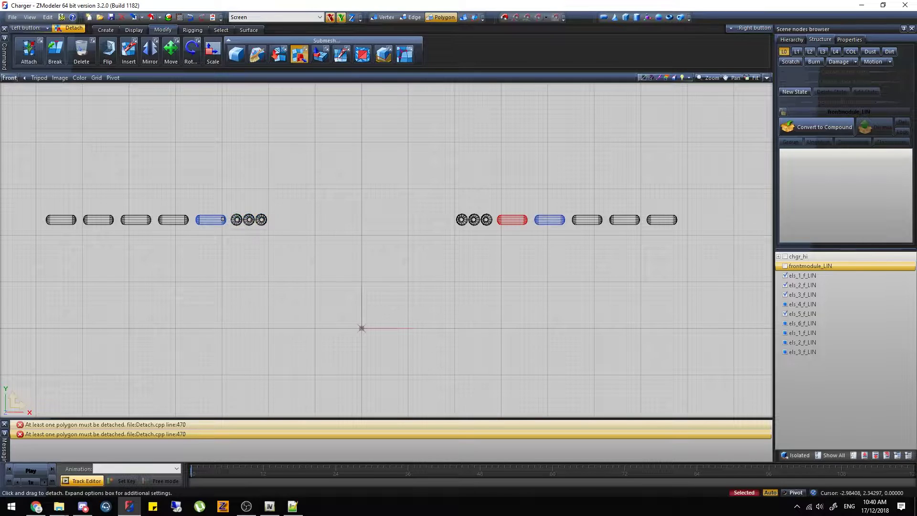
pyautogui.click(222, 221)
pyautogui.moveTo(189, 195); pyautogui.dragTo(189, 195)
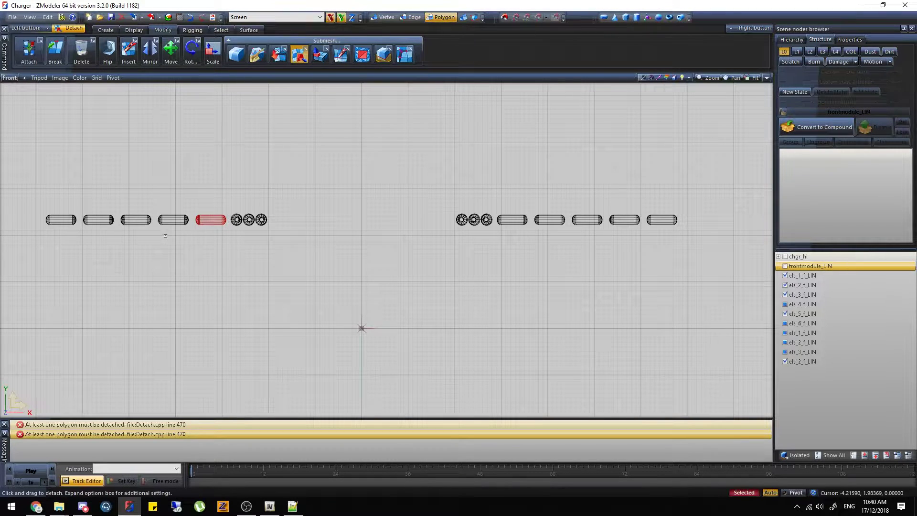
pyautogui.click(165, 220)
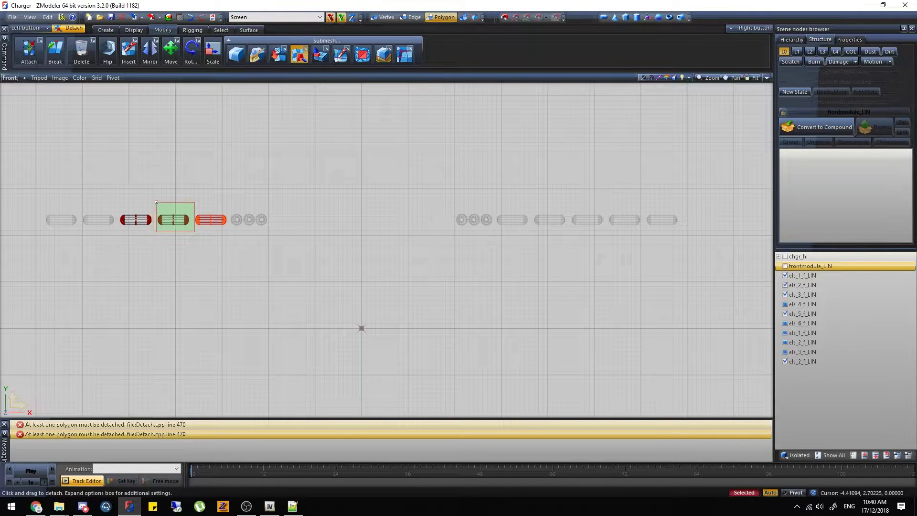
pyautogui.moveTo(157, 202); pyautogui.dragTo(156, 202)
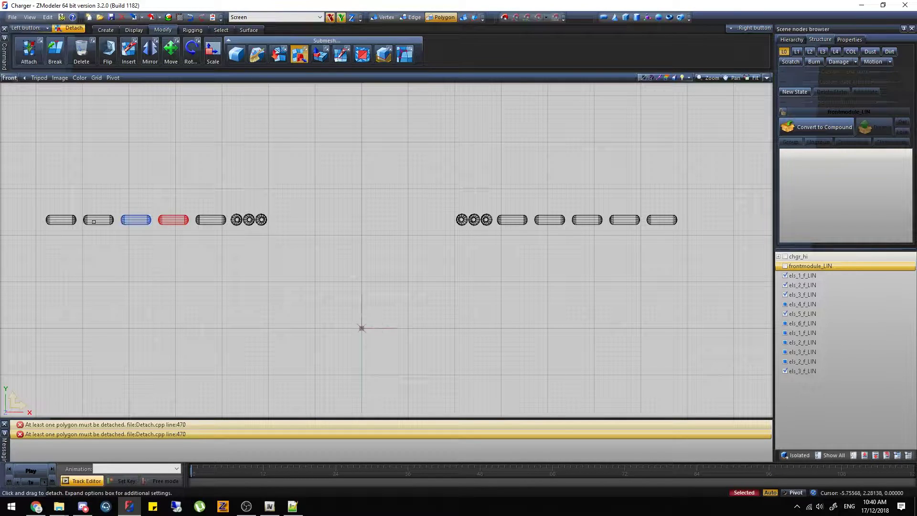
pyautogui.click(94, 222)
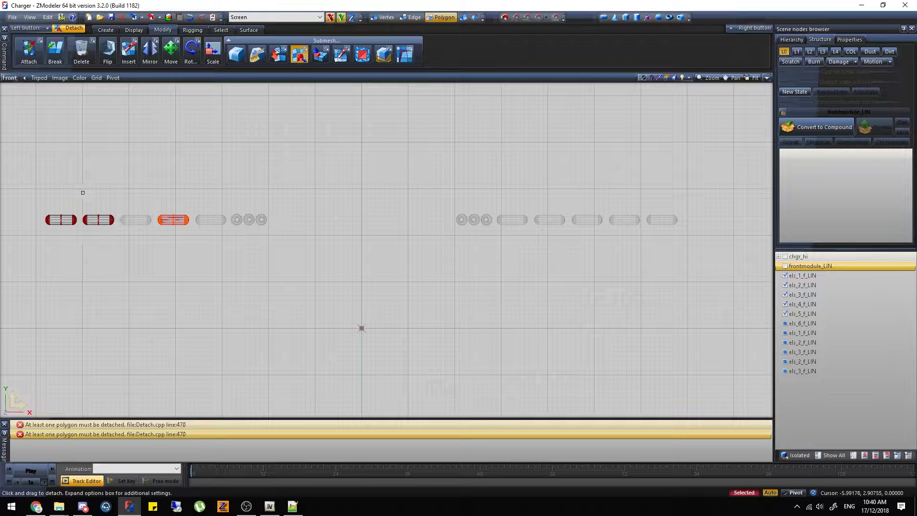
pyautogui.moveTo(81, 202); pyautogui.dragTo(114, 237)
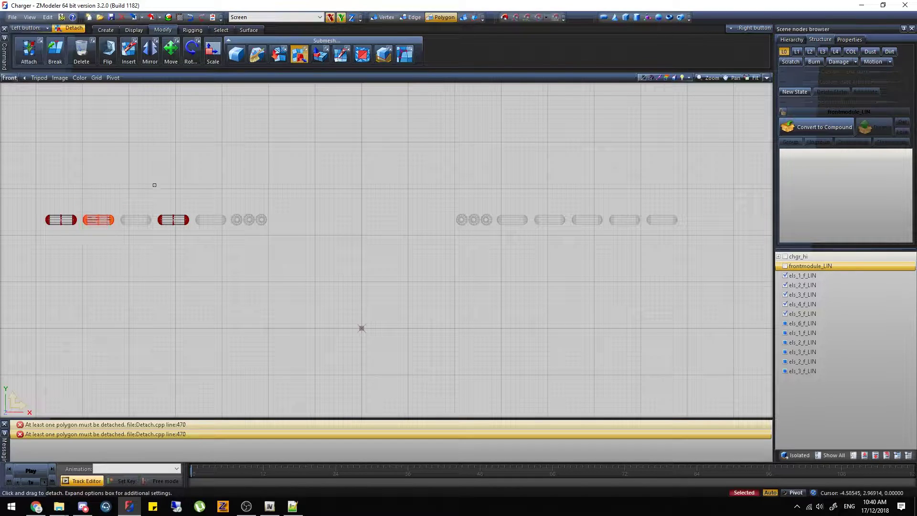
# Leave polygon-level editing and the Detach command, and clear the message log.
pyautogui.click(438, 17)
pyautogui.click(464, 17)
pyautogui.press('Escape')
pyautogui.click(300, 54)
pyautogui.rightClick(354, 433)
pyautogui.click(377, 460)
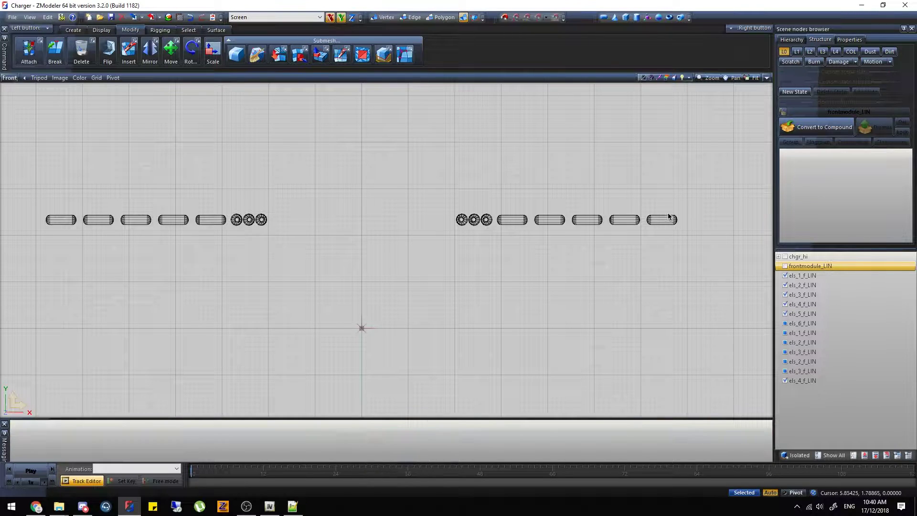
# Restore the split Front and 3D view layout and re-enable els_6_f_LIN and the detached light objects.
pyautogui.click(766, 78)
pyautogui.click(785, 324)
pyautogui.click(786, 333)
pyautogui.click(786, 352)
pyautogui.click(785, 371)
pyautogui.click(785, 342)
pyautogui.scroll(-4, 653, 289)
pyautogui.moveTo(726, 229); pyautogui.dragTo(698, 219, button='middle')
# Toggle the visibility of the els nodes one at a time to identify which light each one holds.
pyautogui.click(785, 276)
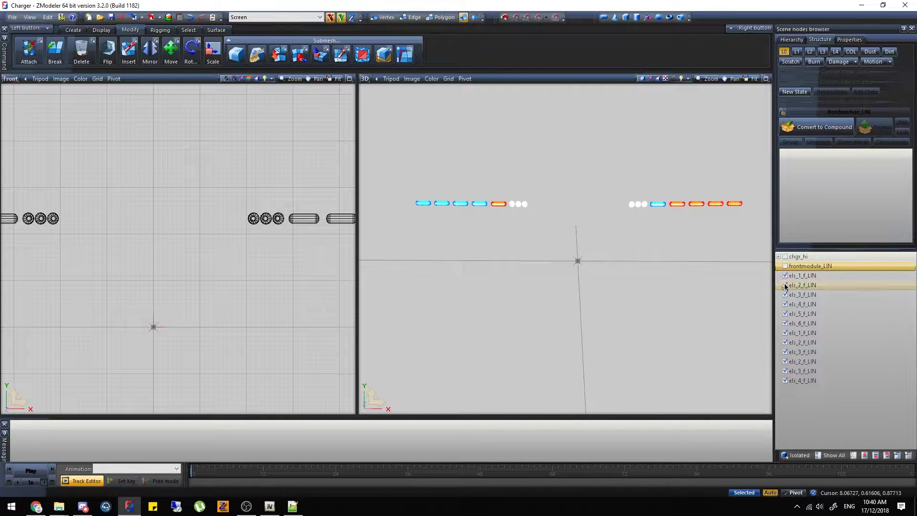
pyautogui.click(785, 285)
pyautogui.click(786, 295)
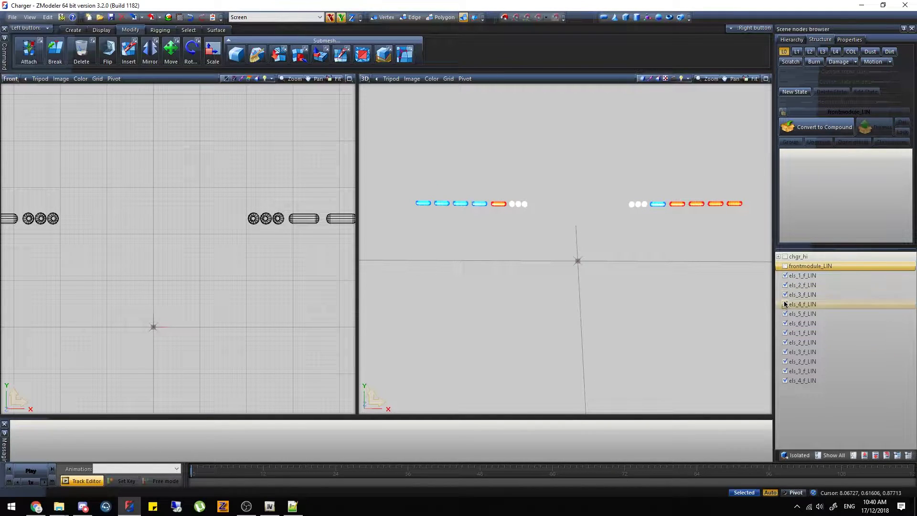
pyautogui.click(785, 304)
pyautogui.click(786, 314)
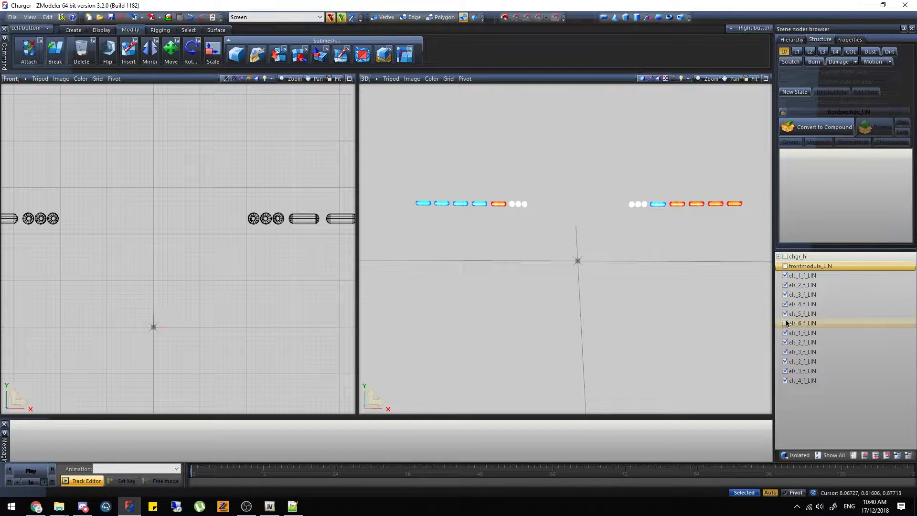
pyautogui.click(786, 324)
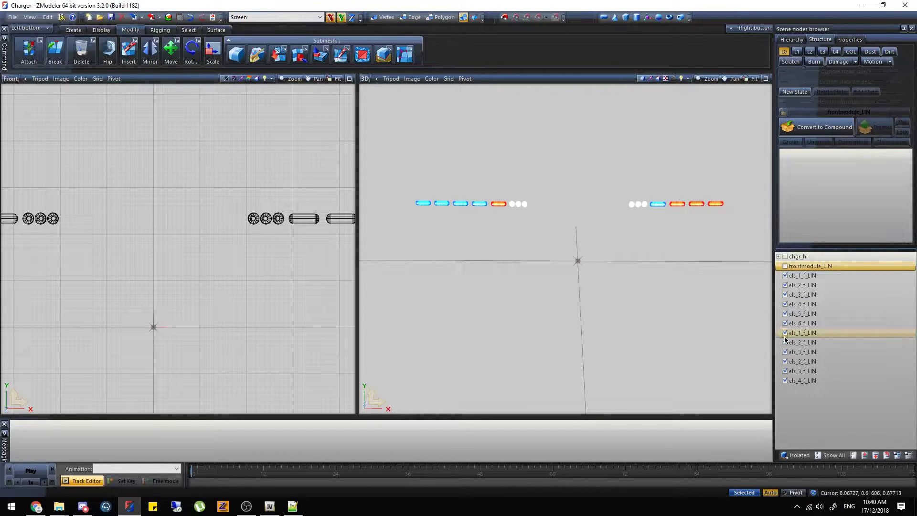
pyautogui.rightClick(785, 340)
pyautogui.click(785, 341)
pyautogui.click(786, 334)
pyautogui.click(785, 343)
pyautogui.click(785, 333)
pyautogui.click(786, 352)
pyautogui.click(785, 352)
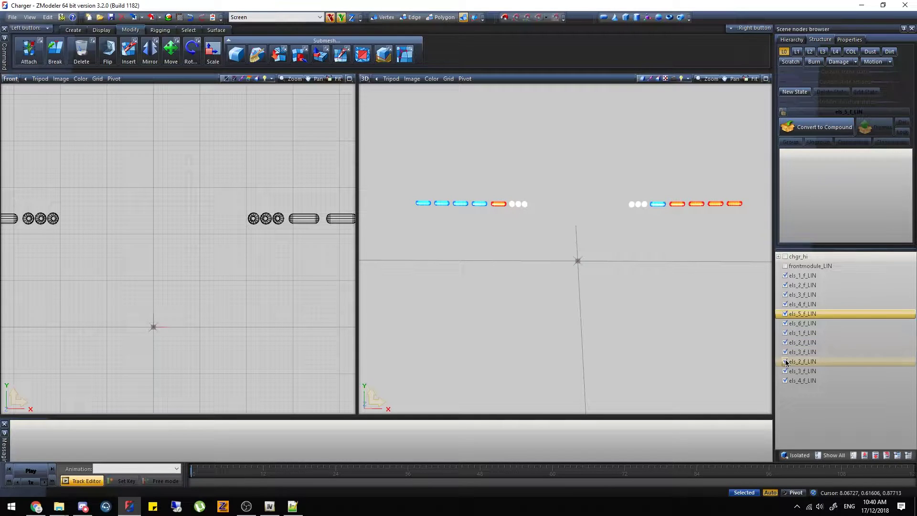
pyautogui.click(785, 361)
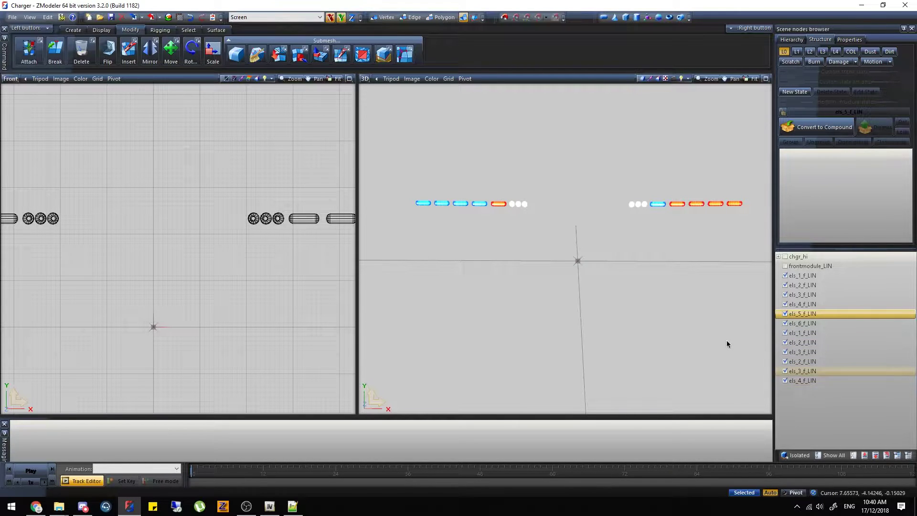
# Attach the first, third and fifth bars from the negative X end, the positive X round cluster, and that side's second and fourth bars together.
pyautogui.scroll(-1, 279, 230)
pyautogui.click(349, 79)
pyautogui.press('a')
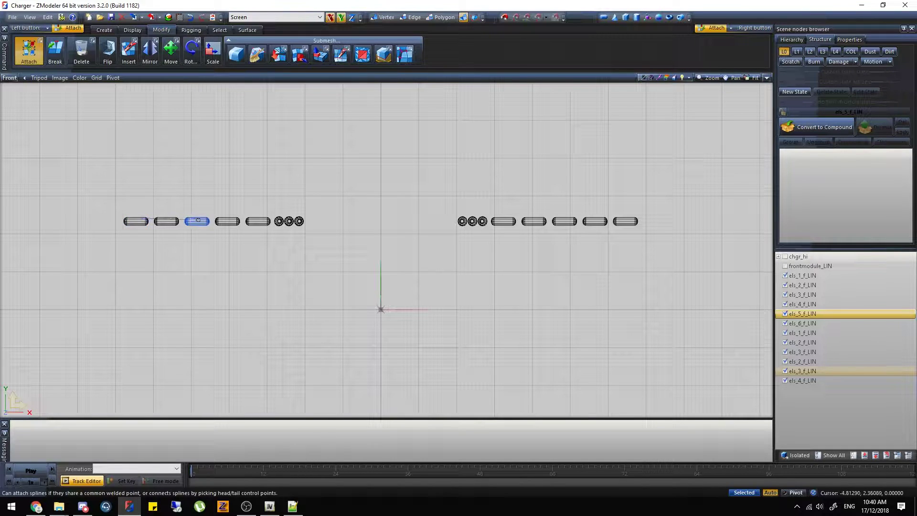
pyautogui.click(198, 220)
pyautogui.click(260, 221)
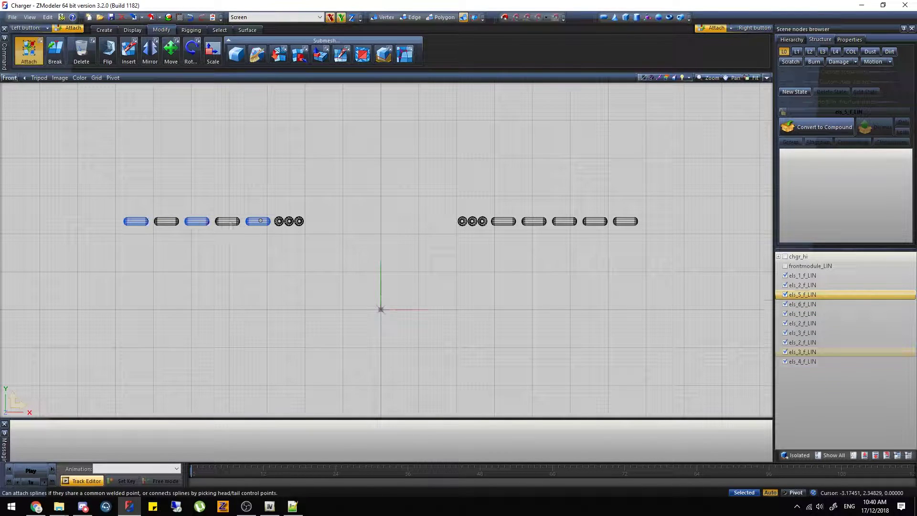
pyautogui.click(476, 221)
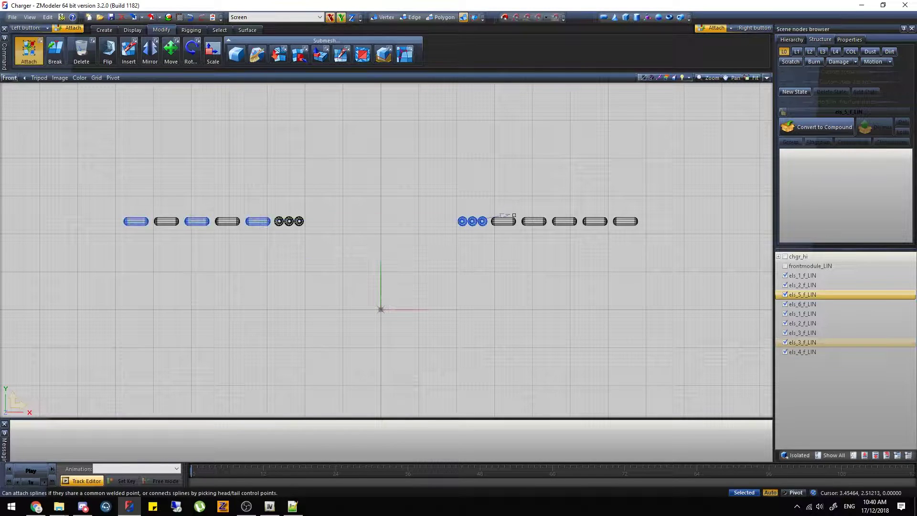
pyautogui.click(593, 219)
pyautogui.rightClick(592, 222)
# Attach the remaining alternate bars and the negative X round cluster into a second light object, and end the Attach command.
pyautogui.click(410, 5)
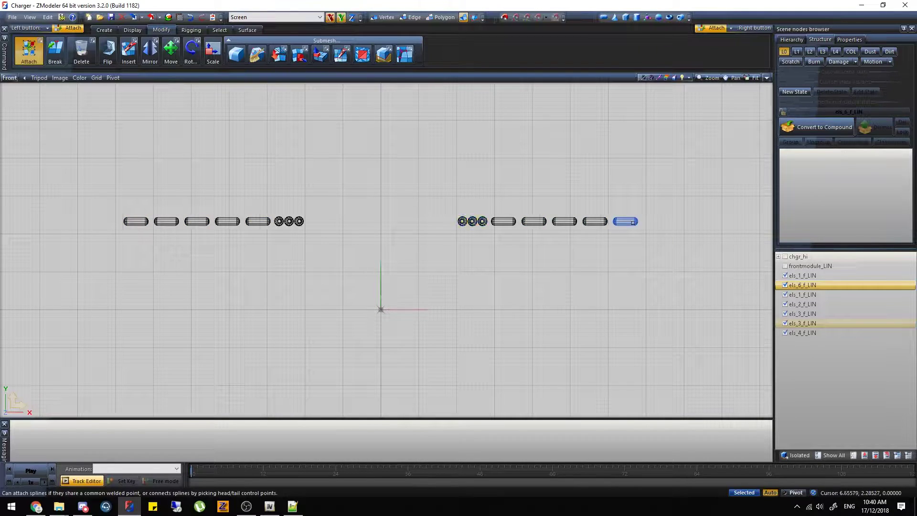
pyautogui.click(497, 222)
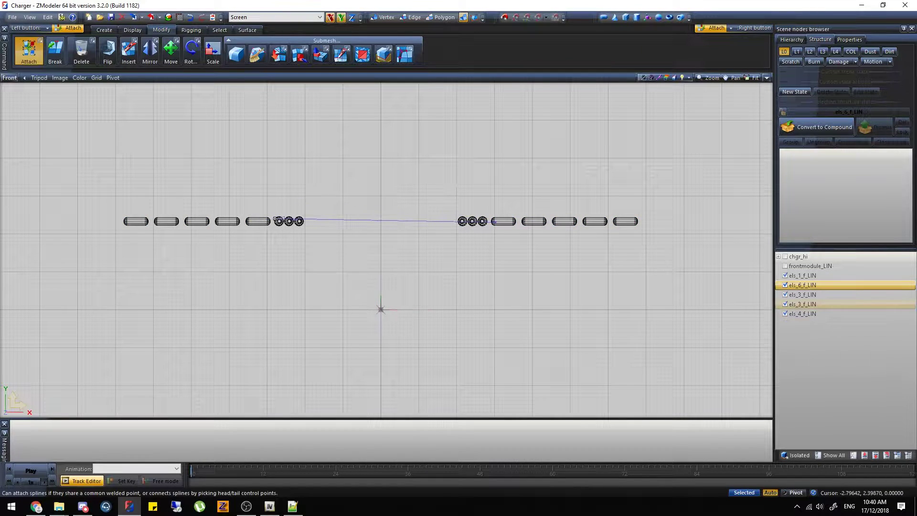
pyautogui.click(180, 202)
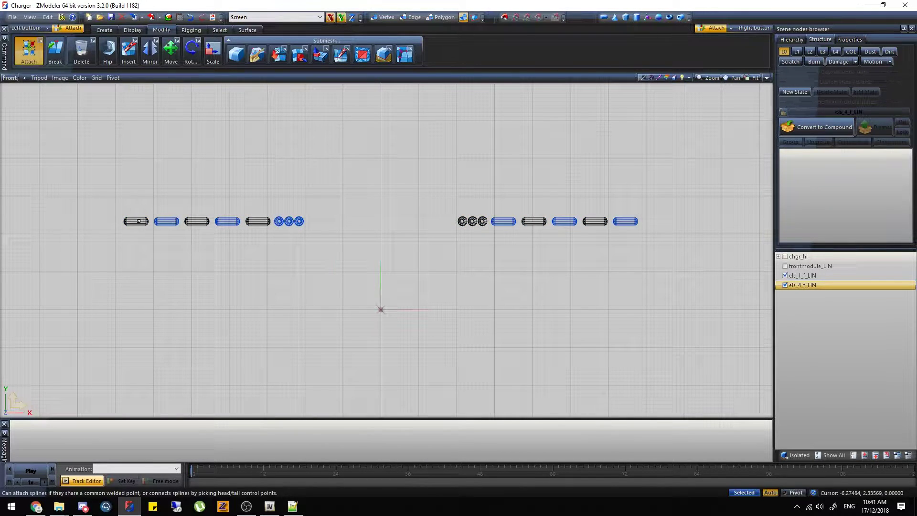
pyautogui.press('Escape')
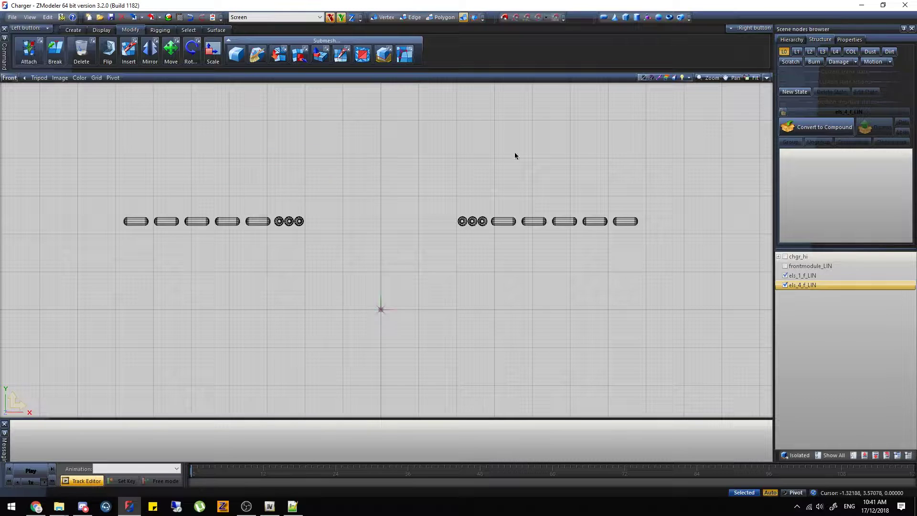
# Restore the split view layout, check each combined light object in isolation, and leave only els_1_f_LIN shown.
pyautogui.click(766, 79)
pyautogui.click(783, 275)
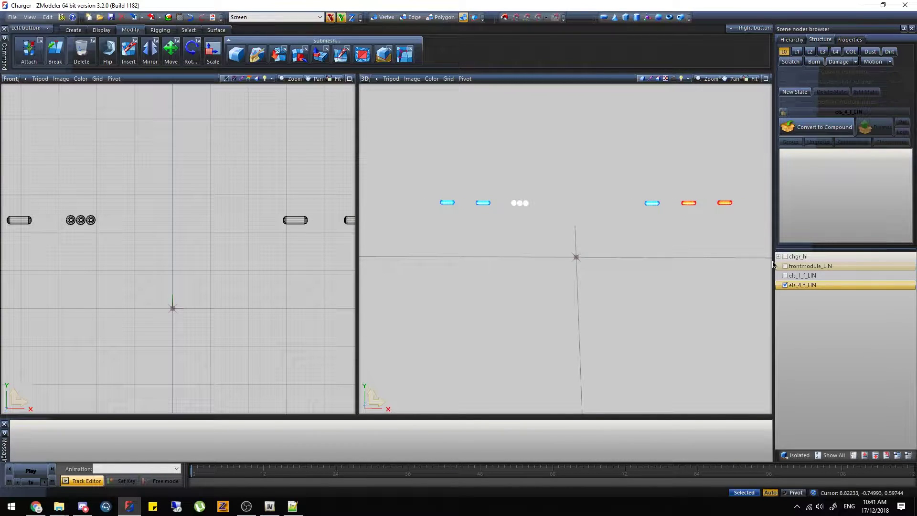
pyautogui.scroll(3, 744, 213)
pyautogui.scroll(-2, 660, 201)
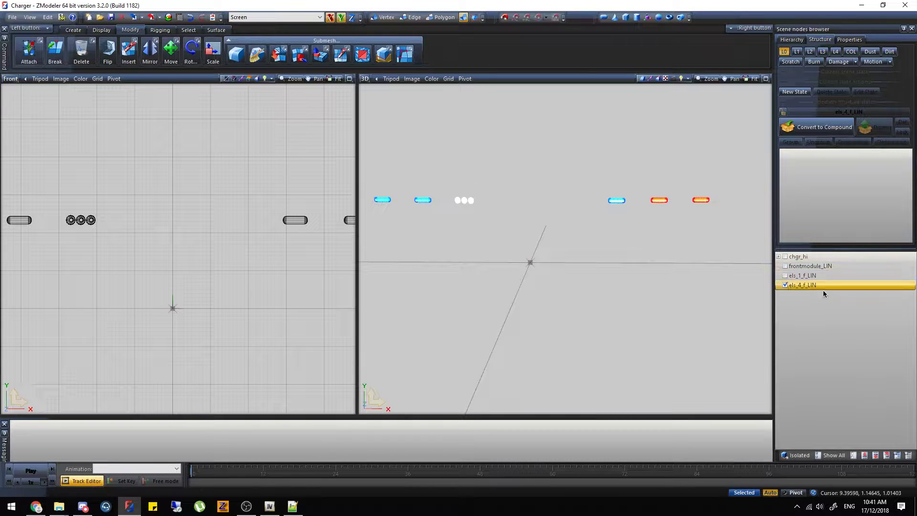
pyautogui.click(785, 276)
pyautogui.click(785, 286)
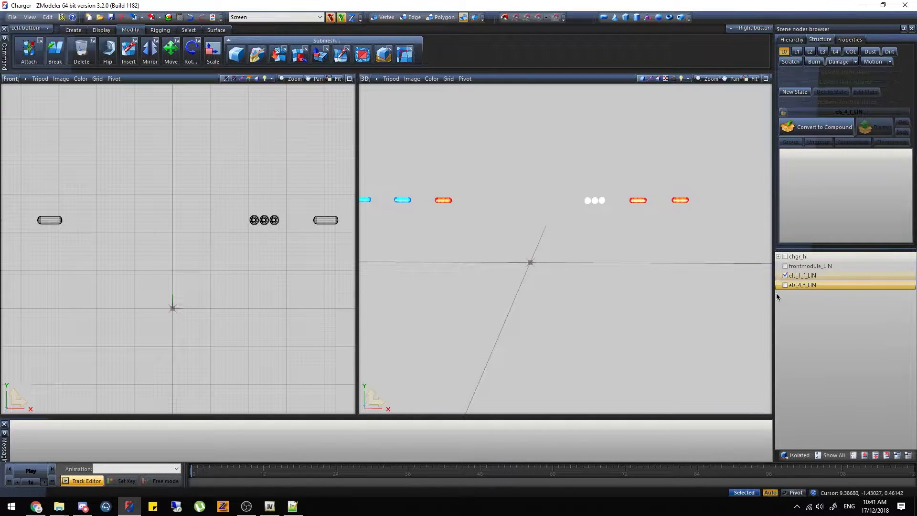
# Select all els_1_f_LIN lights and start UV editing on channel 1, keeping the old mapping.
pyautogui.scroll(-1, 548, 216)
pyautogui.scroll(-2, 286, 208)
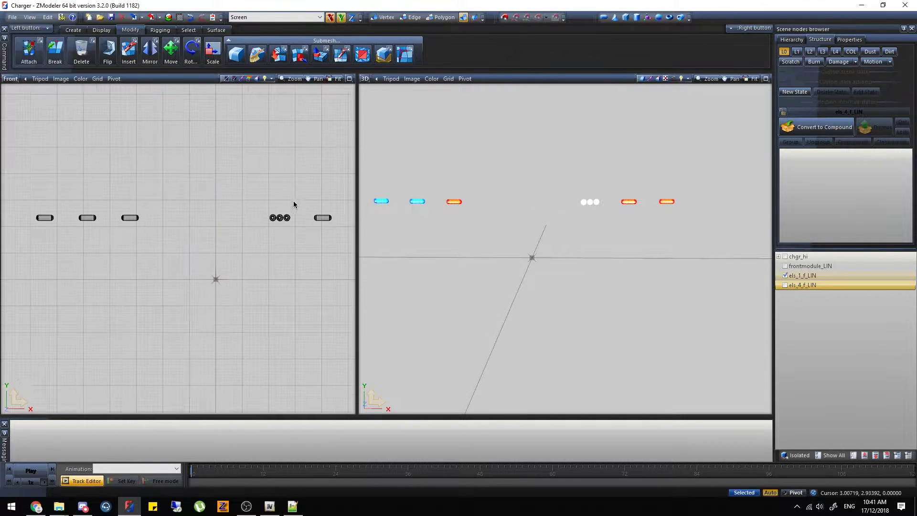
pyautogui.scroll(1, 328, 228)
pyautogui.moveTo(333, 235); pyautogui.dragTo(69, 122)
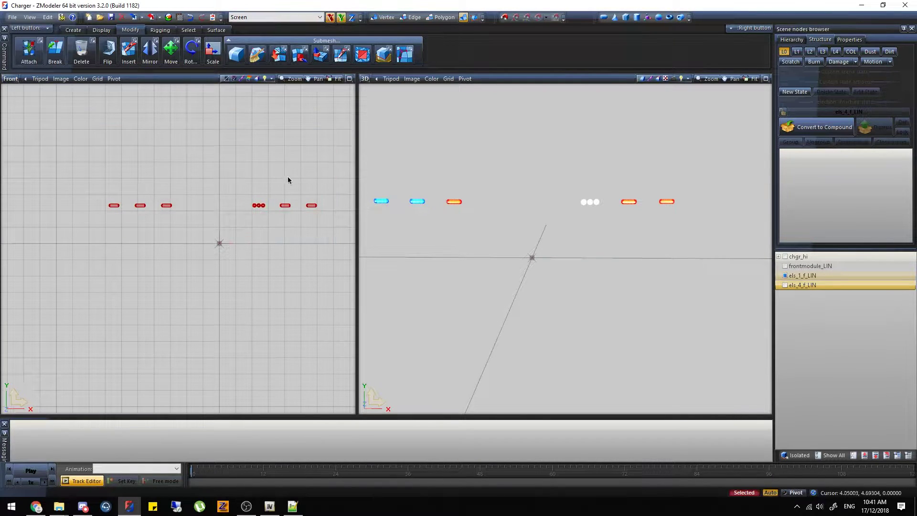
pyautogui.scroll(1, 254, 159)
pyautogui.rightClick(108, 150)
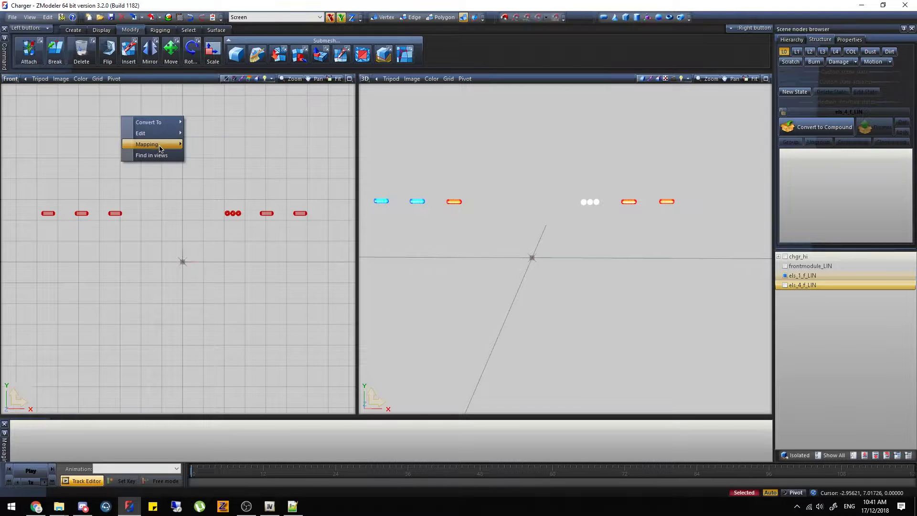
pyautogui.rightClick(76, 123)
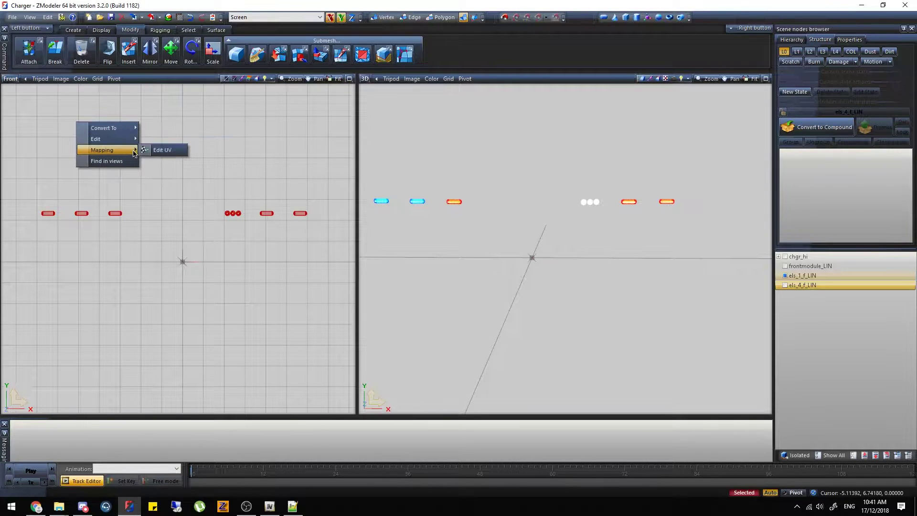
pyautogui.click(171, 149)
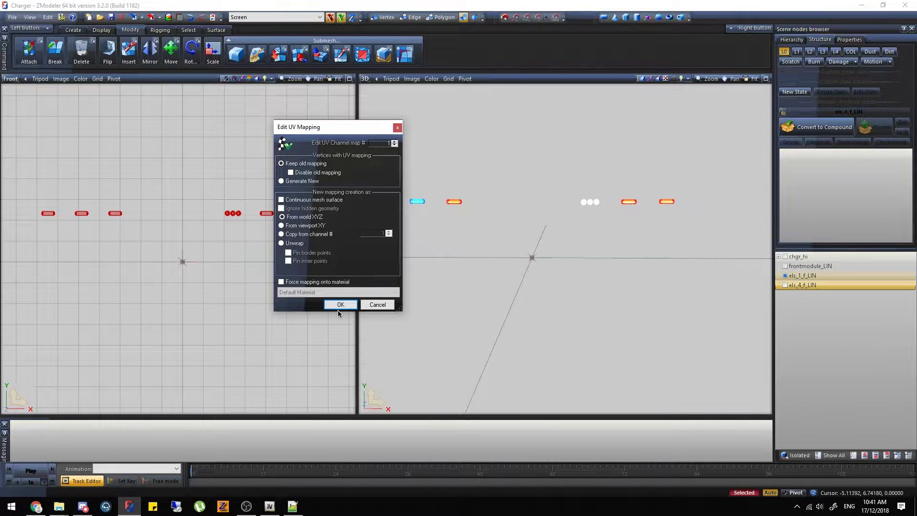
pyautogui.click(340, 305)
# Switch the Front view to the UV Mapper and show the buenolightslin_emis material's texture behind the mapping.
pyautogui.click(11, 78)
pyautogui.click(29, 189)
pyautogui.click(24, 409)
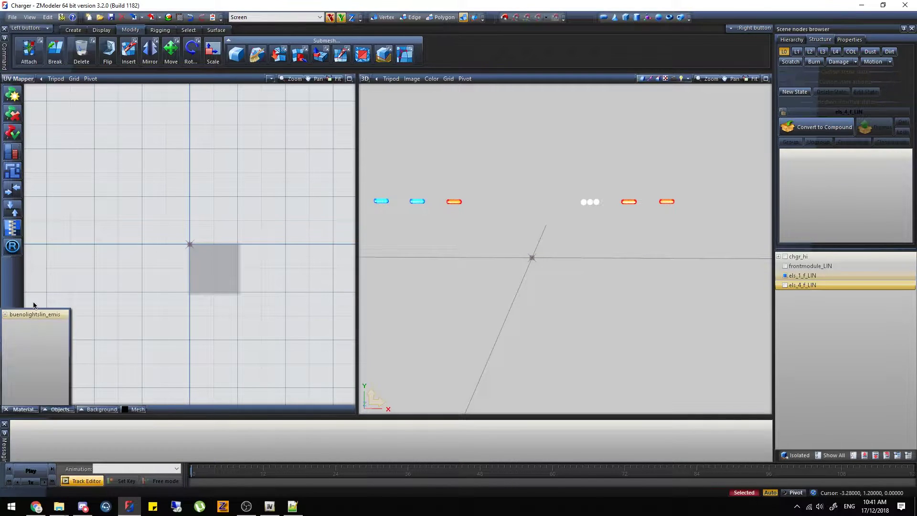
pyautogui.click(37, 315)
pyautogui.click(26, 411)
pyautogui.click(46, 315)
pyautogui.scroll(5, 234, 294)
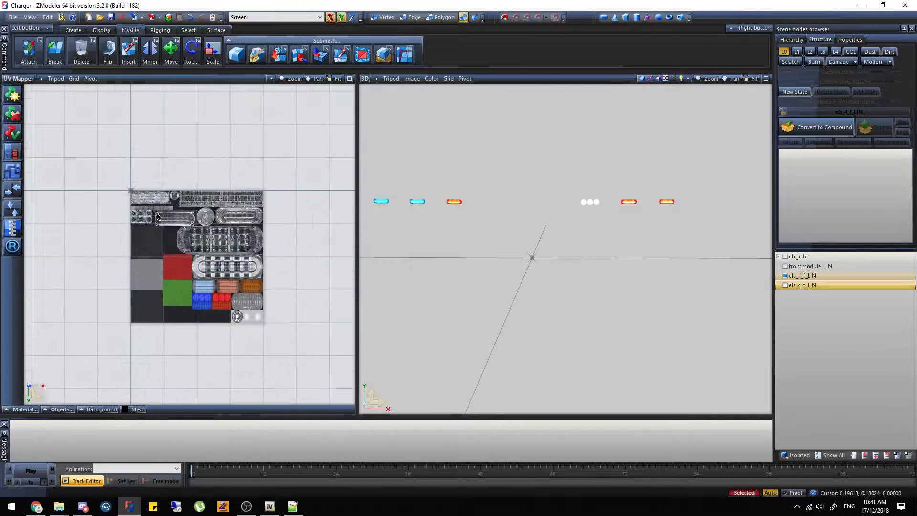
pyautogui.scroll(1, 158, 217)
# Move the els_1_f_LIN UVs along X from the blue bar texture onto the adjacent red bar texture.
pyautogui.click(171, 49)
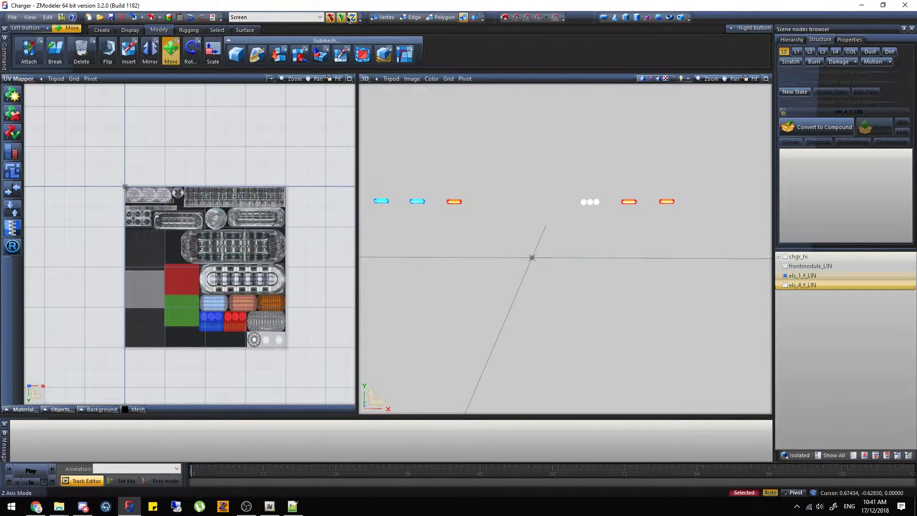
pyautogui.scroll(6, 224, 329)
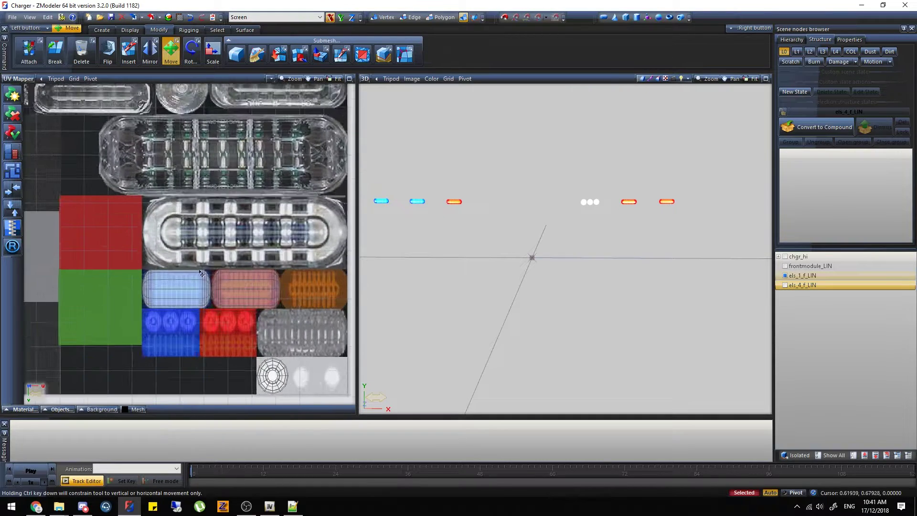
pyautogui.scroll(2, 224, 335)
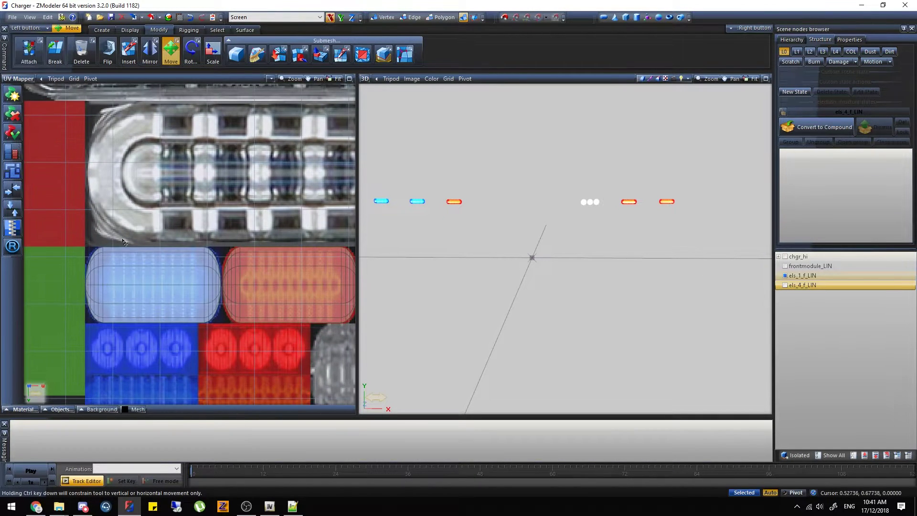
pyautogui.moveTo(224, 347); pyautogui.dragTo(224, 347)
pyautogui.moveTo(138, 277); pyautogui.dragTo(274, 253)
# Return the UV Mapper to the Front view, show els_4_f_LIN and hide els_1_f_LIN.
pyautogui.click(25, 78)
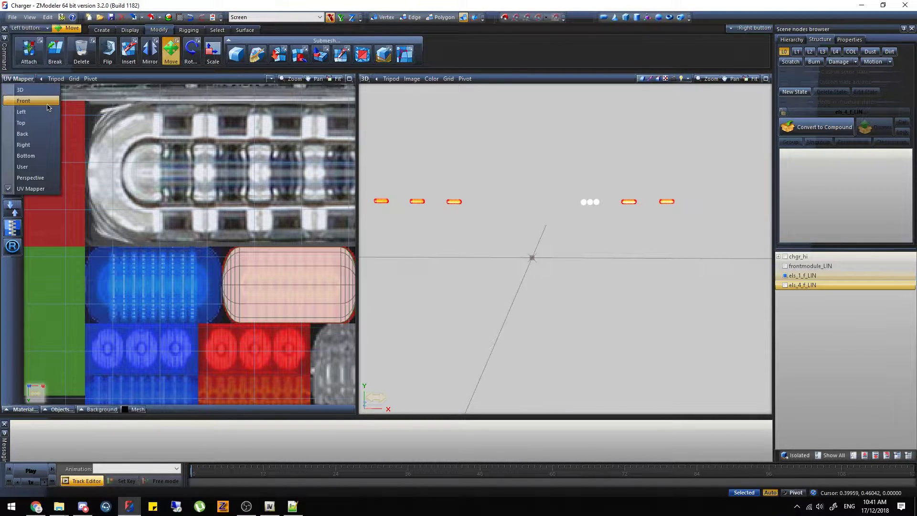
pyautogui.click(17, 106)
pyautogui.click(791, 285)
pyautogui.click(785, 285)
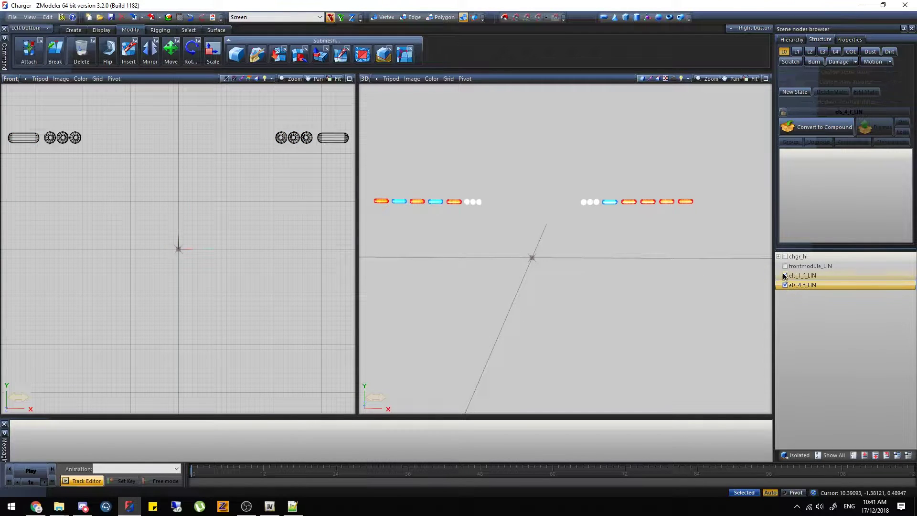
pyautogui.click(785, 276)
# Select all els_4_f_LIN lights and start UV editing with the old mapping kept.
pyautogui.scroll(-5, 202, 250)
pyautogui.moveTo(73, 133); pyautogui.dragTo(296, 267)
pyautogui.rightClick(196, 130)
pyautogui.moveTo(217, 161)
pyautogui.click(282, 158)
pyautogui.click(349, 302)
# Open the UV Mapper in place of the Front view and display the buenolightslin_emis texture for els_4_f_LIN.
pyautogui.click(15, 79)
pyautogui.click(19, 186)
pyautogui.click(34, 410)
pyautogui.click(41, 312)
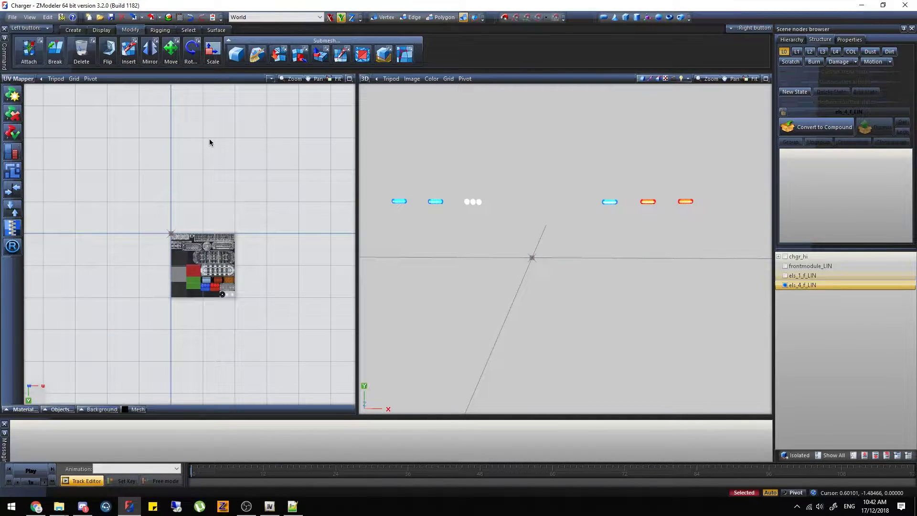
# Move the els_4_f_LIN UVs along X only, from the red bar texture onto the blue bar texture.
pyautogui.click(171, 47)
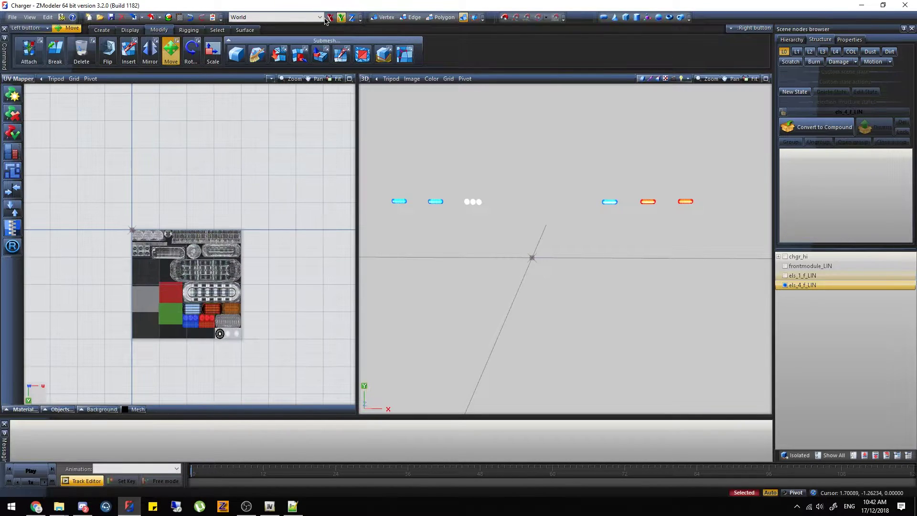
pyautogui.scroll(8, 174, 289)
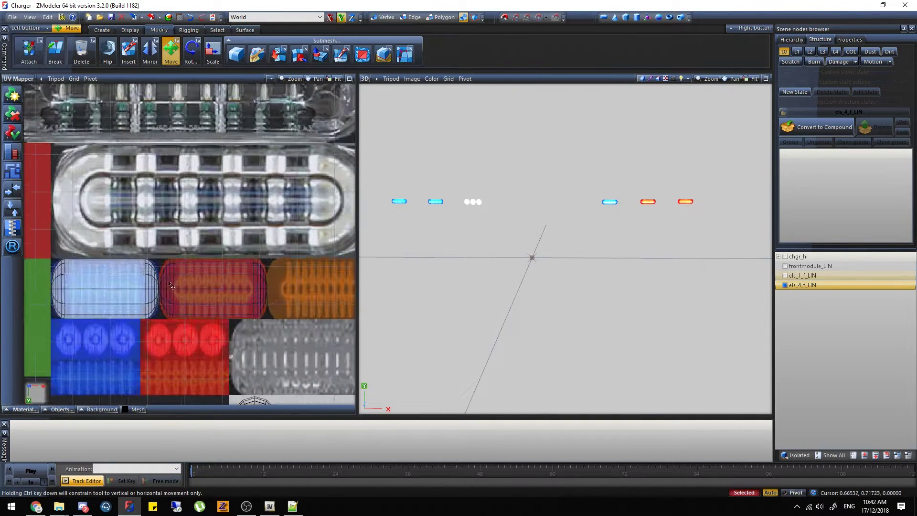
pyautogui.scroll(1, 146, 258)
pyautogui.moveTo(162, 227); pyautogui.dragTo(292, 342, button='right')
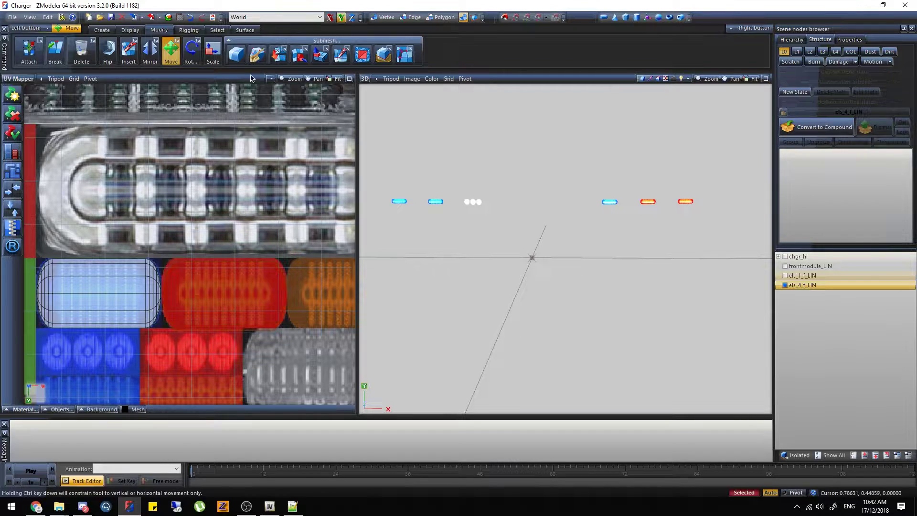
pyautogui.click(334, 17)
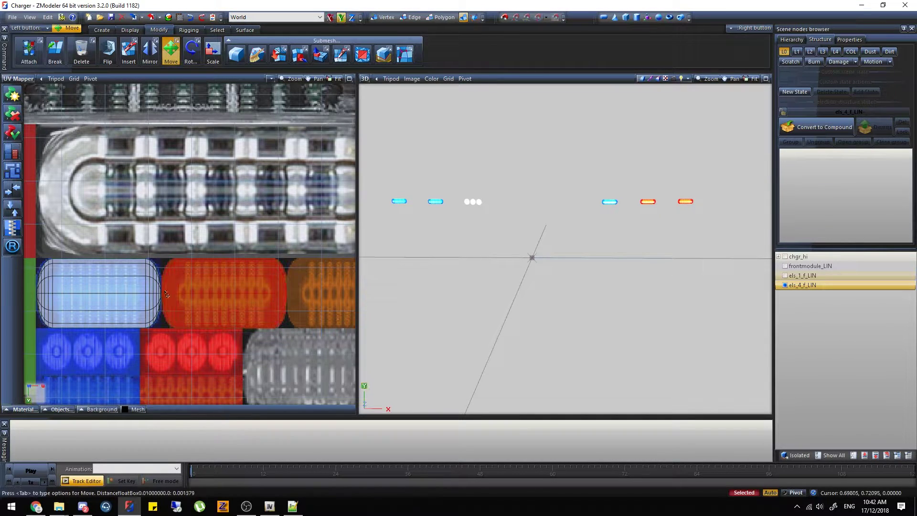
pyautogui.click(330, 18)
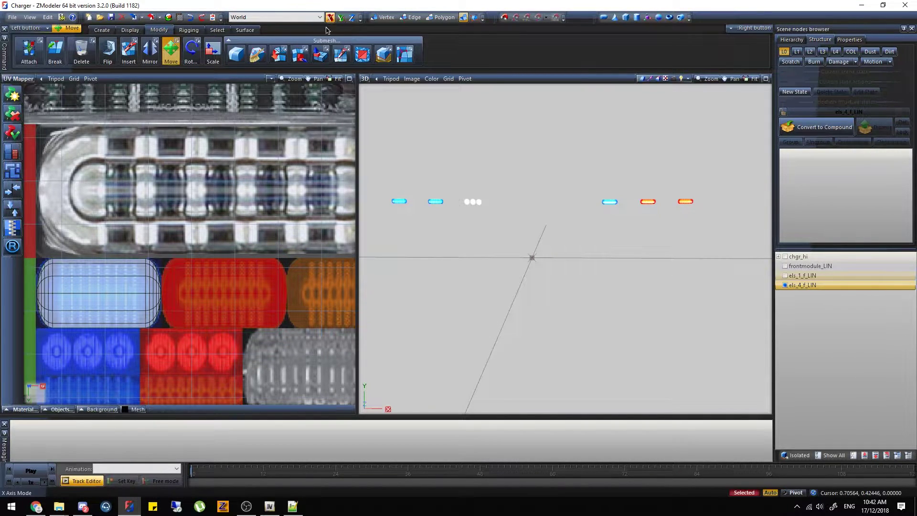
pyautogui.moveTo(232, 296); pyautogui.dragTo(122, 296)
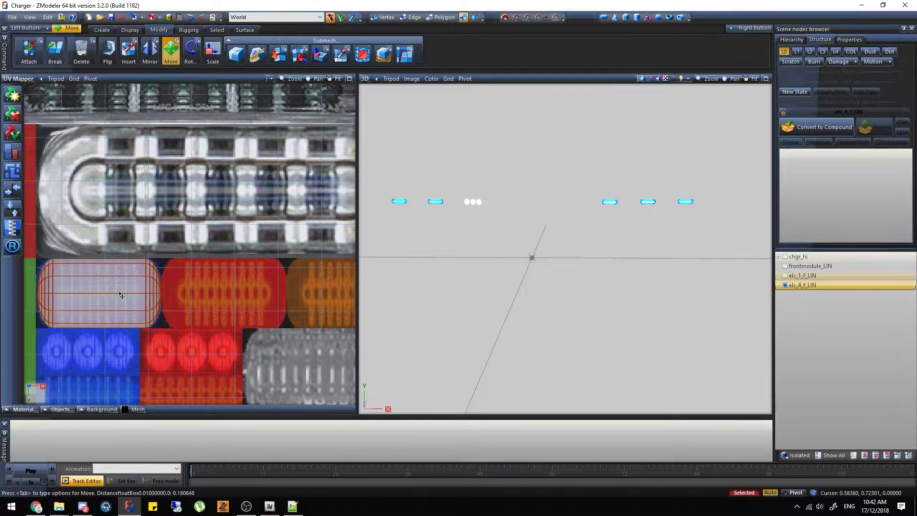
# Switch back to the Front view, clear the light selection and show both els_1_f_LIN and els_4_f_LIN.
pyautogui.click(18, 79)
pyautogui.click(14, 119)
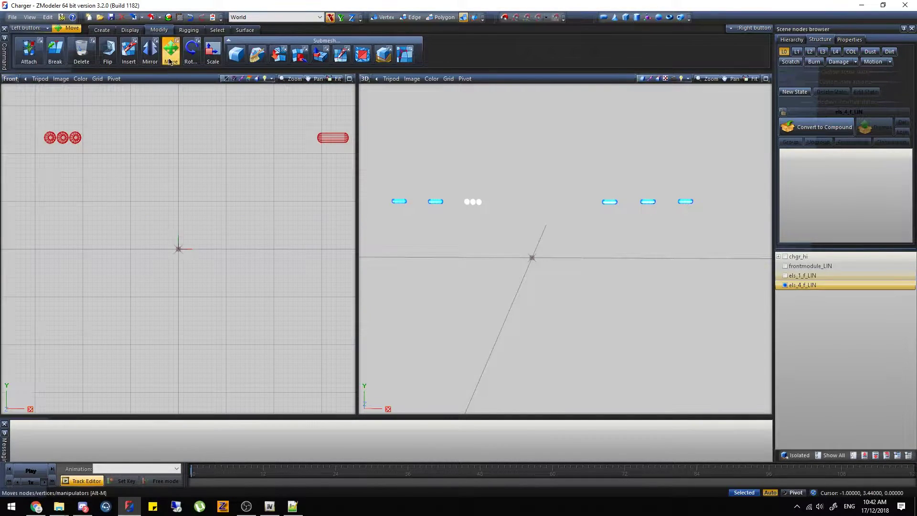
pyautogui.click(785, 276)
pyautogui.click(785, 285)
pyautogui.click(784, 285)
pyautogui.scroll(-2, 680, 269)
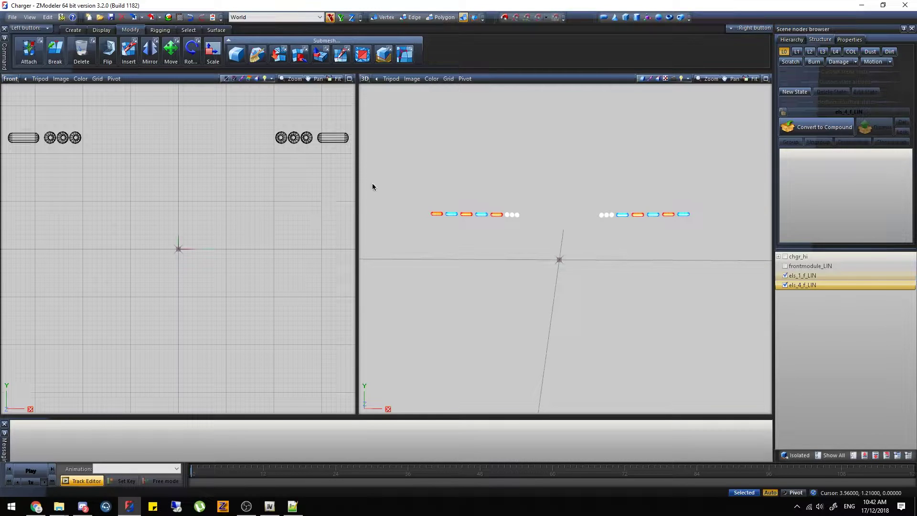
# Show the frontmodule_LIN node and rename it misc_a.
pyautogui.click(785, 266)
pyautogui.click(831, 265)
pyautogui.click(840, 264)
pyautogui.write('misc_')
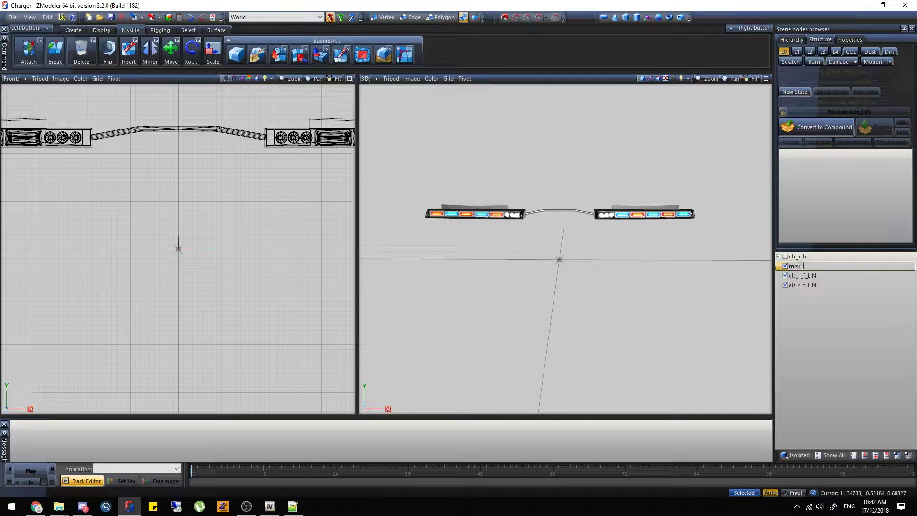
pyautogui.write('a')
pyautogui.press('Return')
# Set the buenolightslin_mesh and buenolightslin_paint materials to the GTAV vehicle_interior2 shader.
pyautogui.moveTo(669, 246); pyautogui.dragTo(603, 211, button='middle')
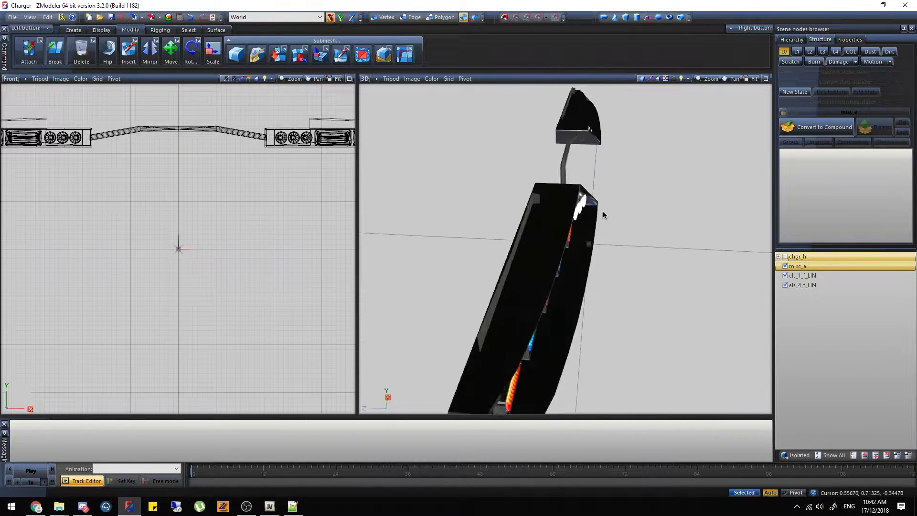
pyautogui.scroll(-2, 603, 212)
pyautogui.click(169, 17)
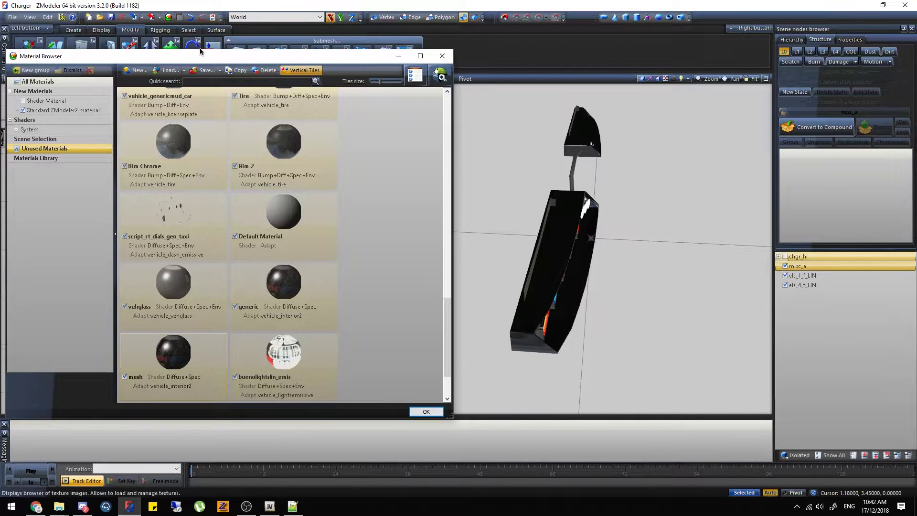
pyautogui.scroll(-1, 279, 203)
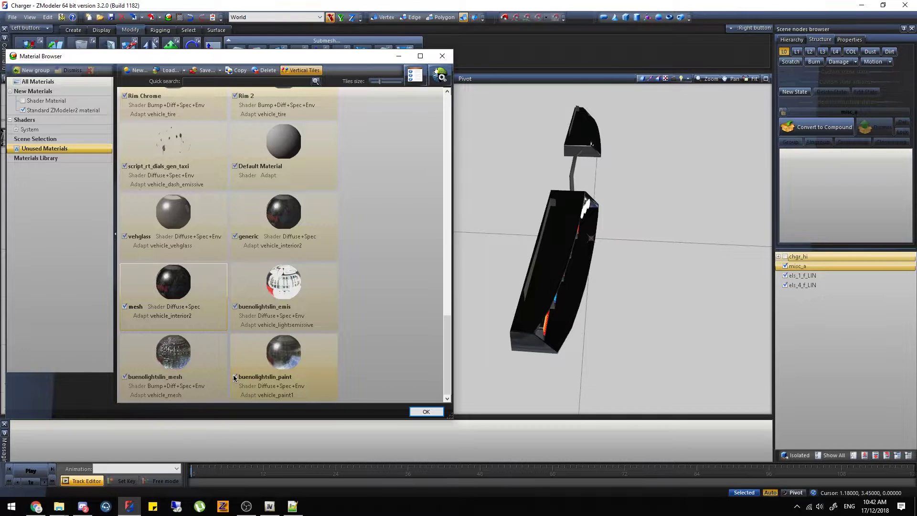
pyautogui.click(188, 343)
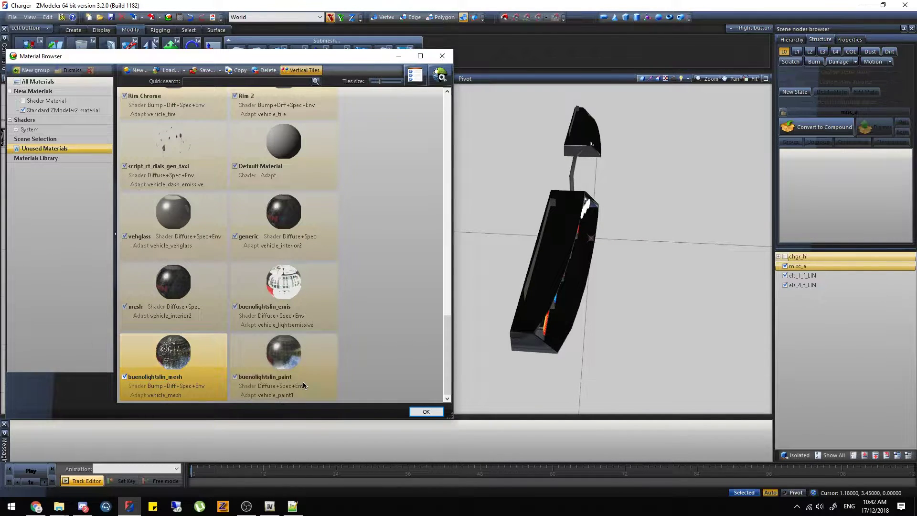
pyautogui.keyDown('ctrl'); pyautogui.click(304, 365); pyautogui.keyUp('ctrl')
pyautogui.click(444, 74)
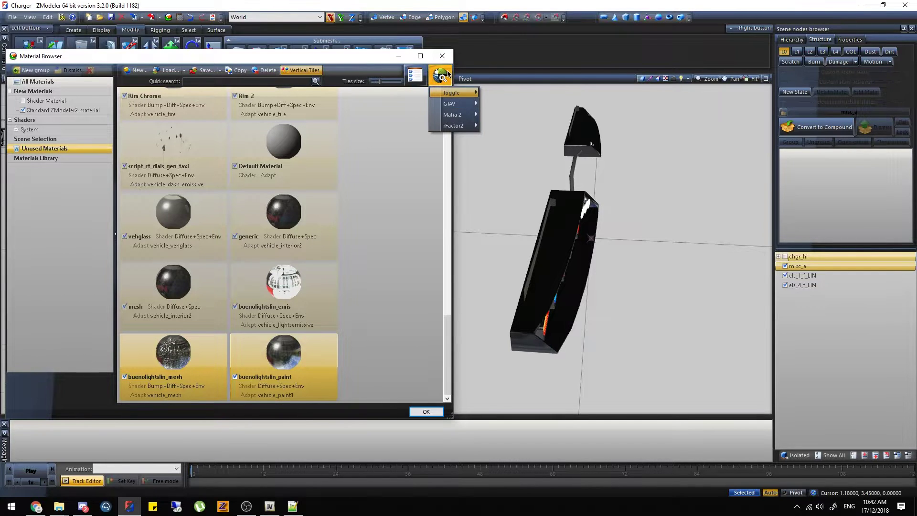
pyautogui.moveTo(453, 105)
pyautogui.moveTo(521, 159)
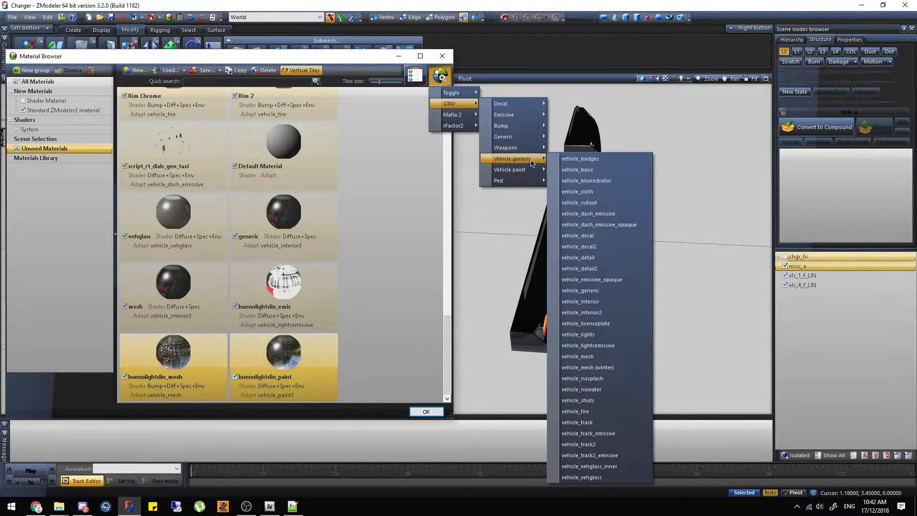
pyautogui.click(597, 313)
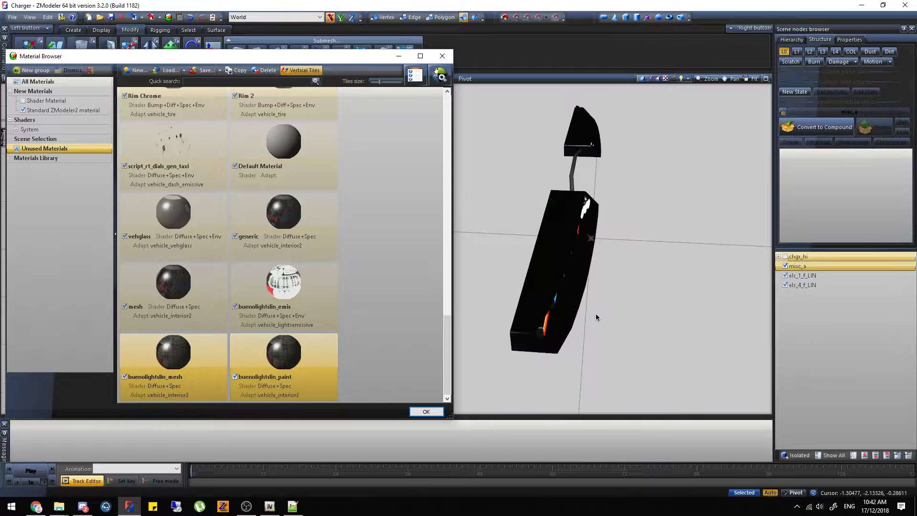
# Check the buenolightslin_emis material and the rest of the unused materials list, then close the Material Browser.
pyautogui.click(274, 290)
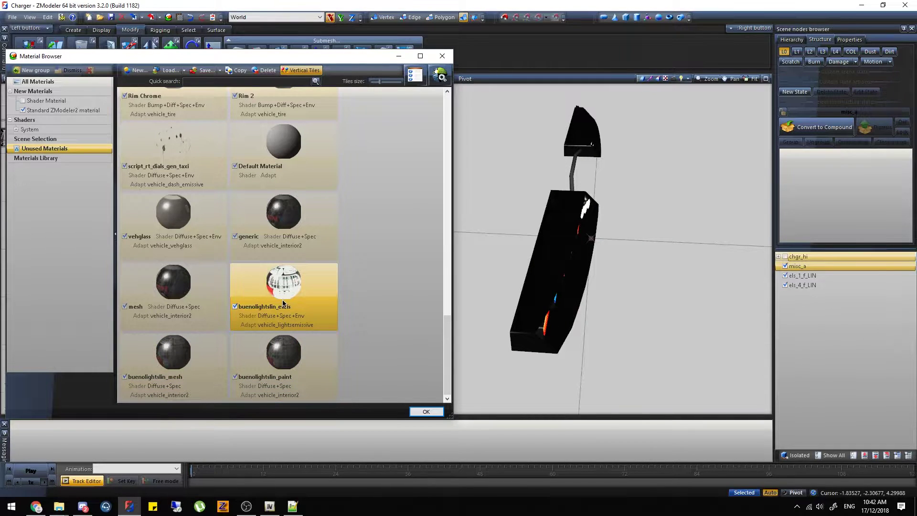
pyautogui.scroll(10, 268, 268)
pyautogui.moveTo(117, 210); pyautogui.dragTo(120, 209)
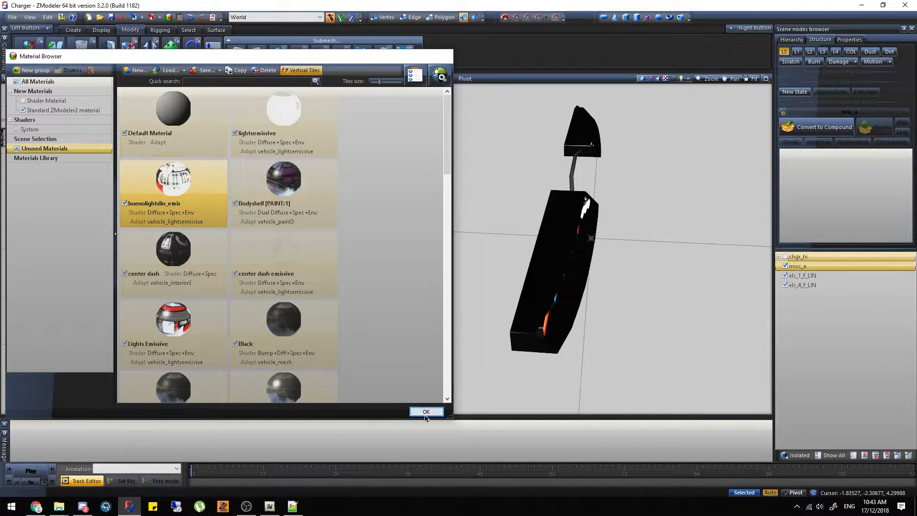
pyautogui.click(426, 414)
# Hide els_1_f_LIN and els_4_f_LIN, and make four copies of the misc_a housing.
pyautogui.click(785, 275)
pyautogui.click(785, 285)
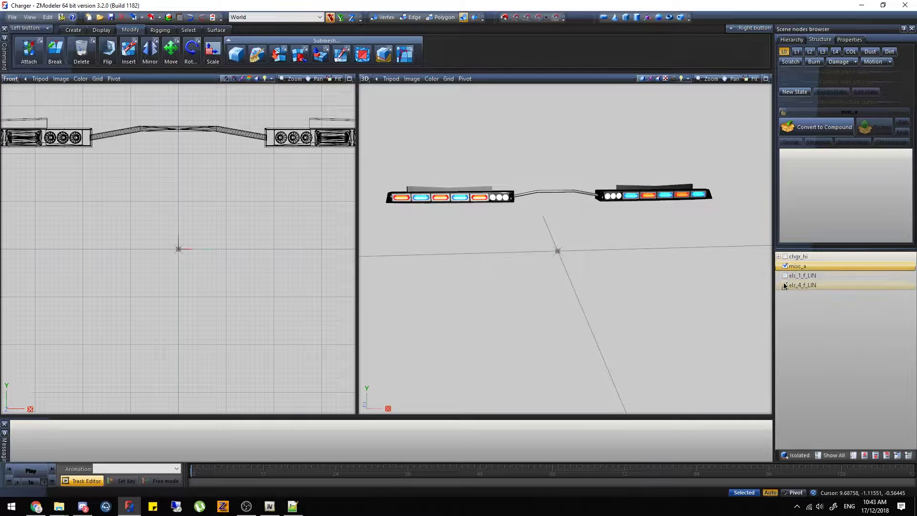
pyautogui.scroll(-4, 239, 217)
pyautogui.moveTo(95, 116); pyautogui.dragTo(355, 226)
pyautogui.click(73, 29)
pyautogui.click(24, 51)
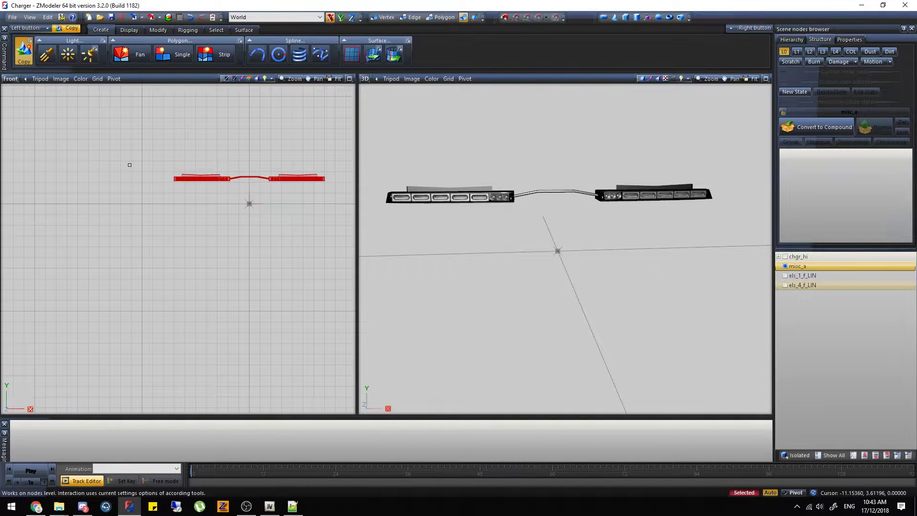
pyautogui.press('space')
pyautogui.click(25, 52)
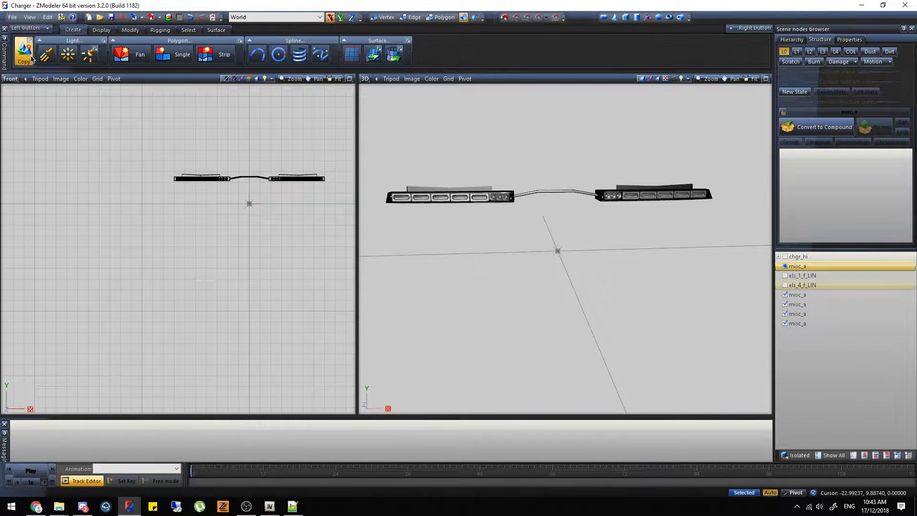
# Convert the original misc_a to a compound and assign its four copies to the L0, L1, L2 and L3 levels.
pyautogui.click(130, 30)
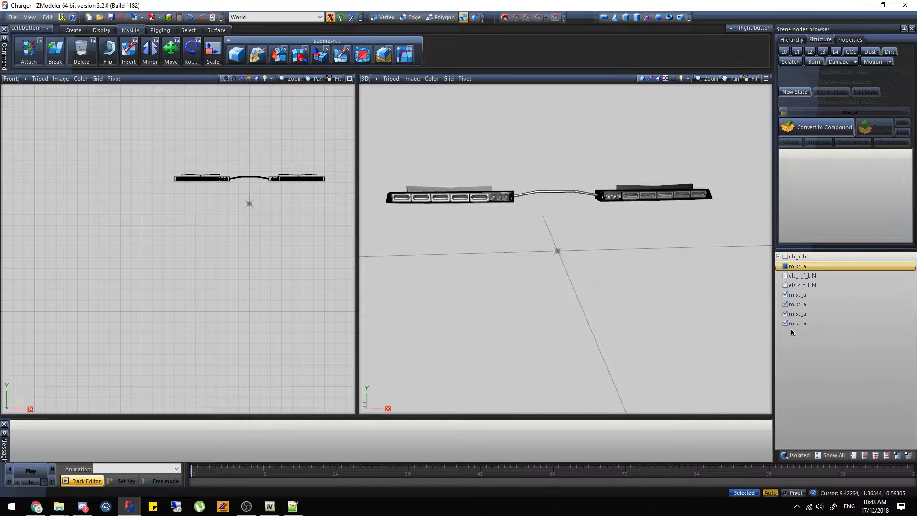
pyautogui.rightClick(832, 268)
pyautogui.click(805, 275)
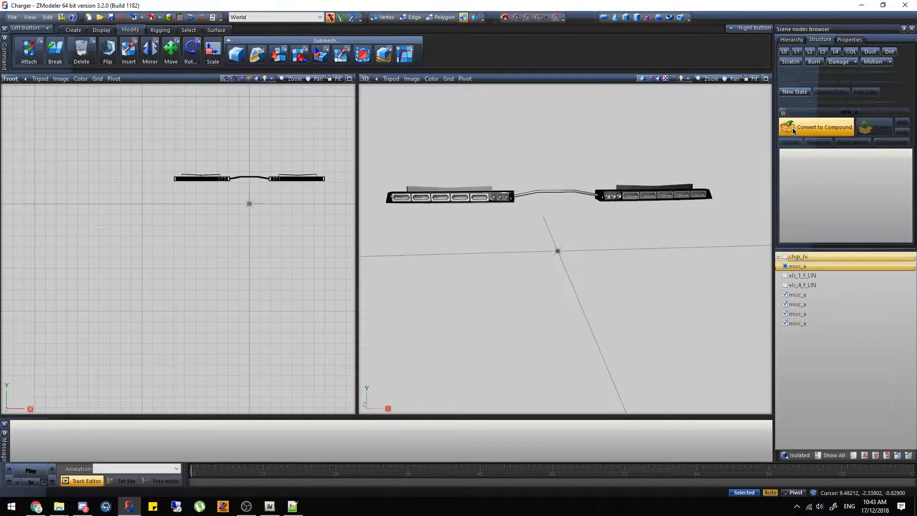
pyautogui.moveTo(837, 322); pyautogui.dragTo(786, 53)
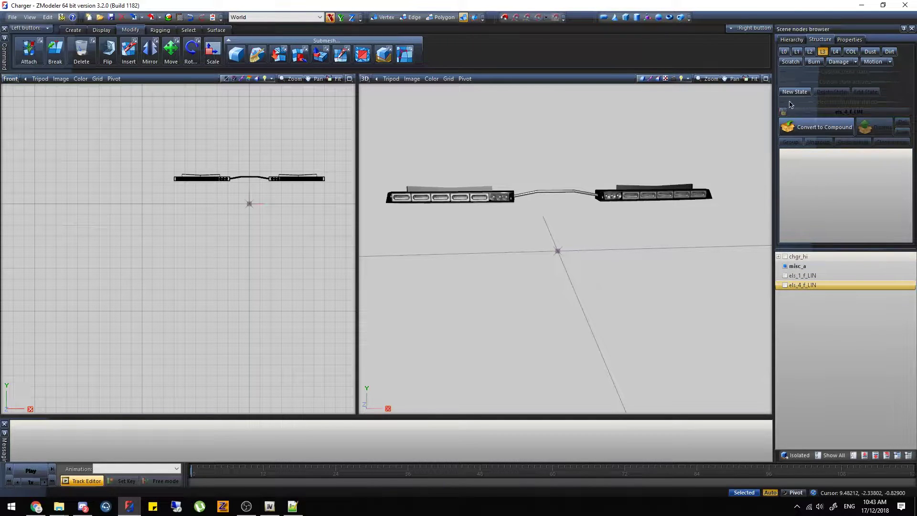
# Show els_1_f_LIN and els_4_f_LIN together with misc_a, and activate the L0 level.
pyautogui.click(789, 267)
pyautogui.click(785, 275)
pyautogui.click(785, 285)
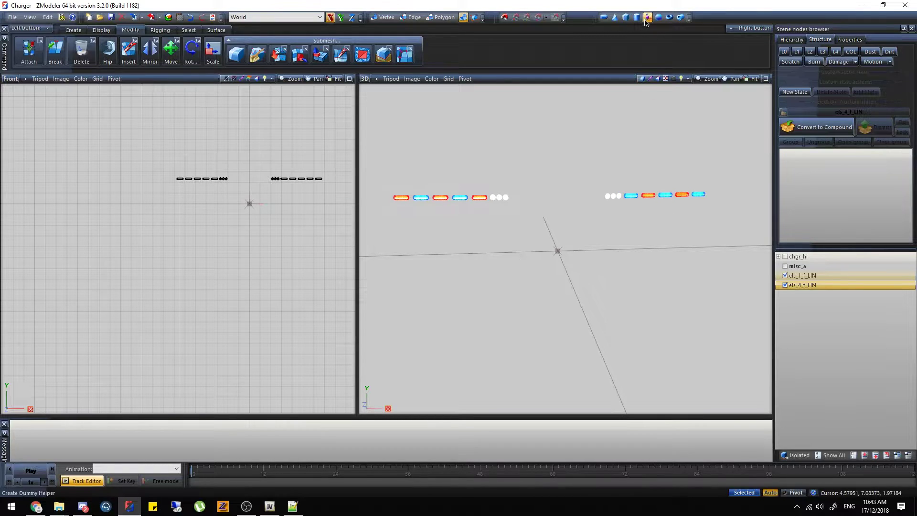
pyautogui.scroll(3, 257, 225)
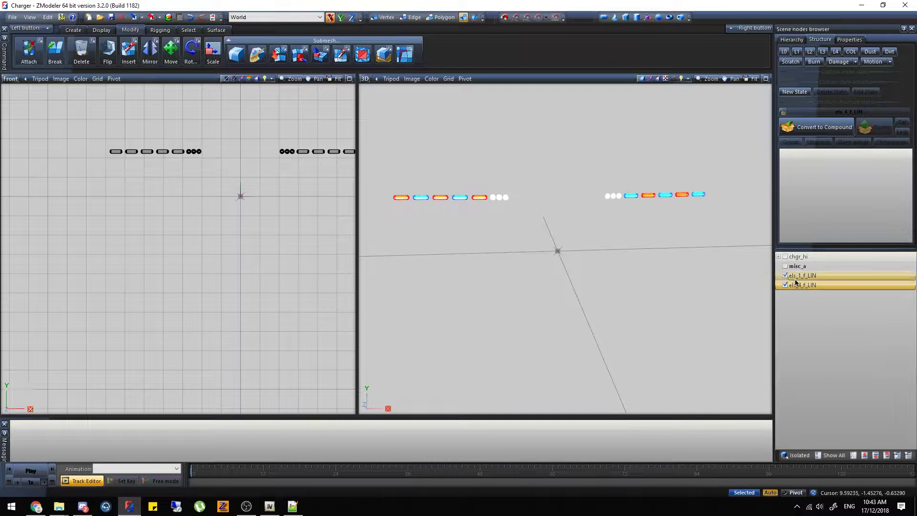
pyautogui.click(784, 267)
pyautogui.scroll(-3, 337, 231)
pyautogui.click(784, 52)
pyautogui.scroll(-2, 198, 212)
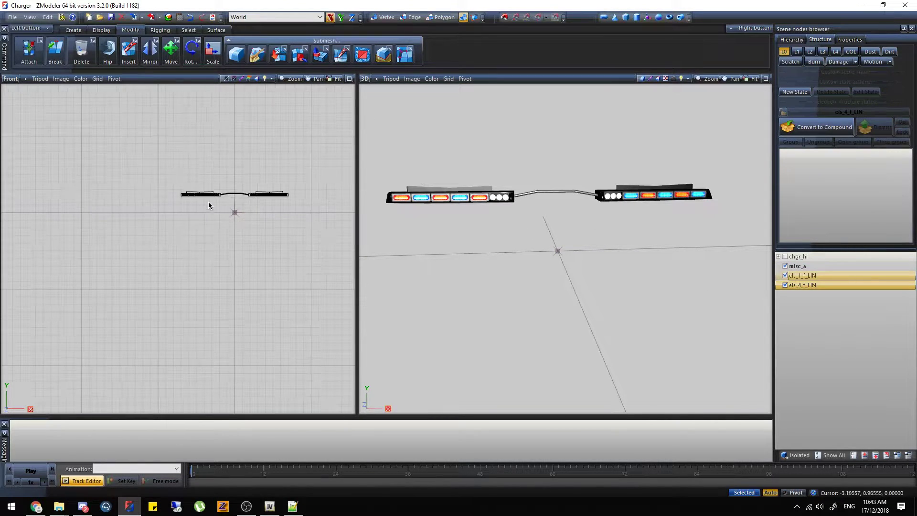
# Show chgr_hi and scale the whole light module down uniformly to the size of the Charger.
pyautogui.click(784, 256)
pyautogui.click(213, 50)
pyautogui.click(340, 17)
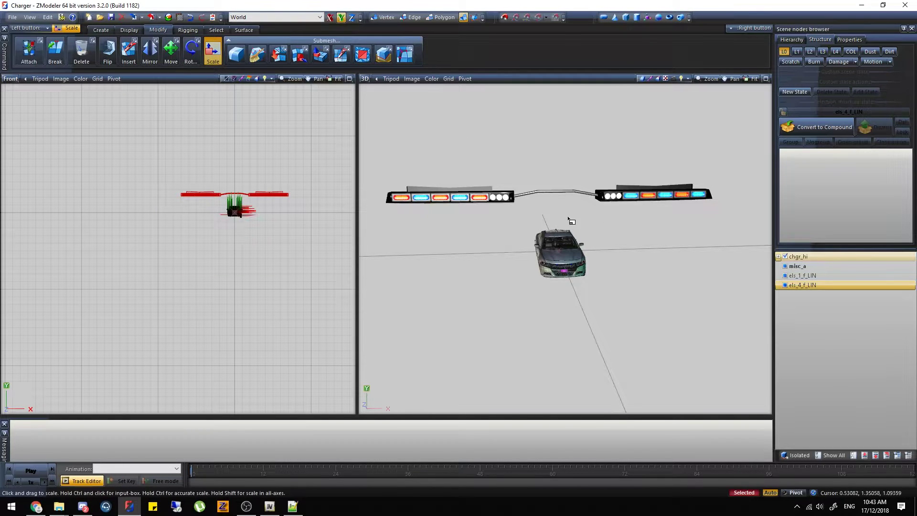
pyautogui.scroll(4, 569, 214)
pyautogui.scroll(1, 245, 220)
pyautogui.scroll(5, 227, 203)
pyautogui.keyDown('shift'); pyautogui.moveTo(225, 211); pyautogui.dragTo(264, 421); pyautogui.keyUp('shift')
pyautogui.scroll(2, 246, 249)
pyautogui.scroll(2, 235, 246)
pyautogui.keyDown('shift'); pyautogui.moveTo(235, 246); pyautogui.dragTo(265, 484); pyautogui.keyUp('shift')
pyautogui.keyDown('shift'); pyautogui.moveTo(205, 148); pyautogui.dragTo(264, 484); pyautogui.keyUp('shift')
pyautogui.keyDown('shift'); pyautogui.moveTo(185, 103); pyautogui.dragTo(256, 441); pyautogui.keyUp('shift')
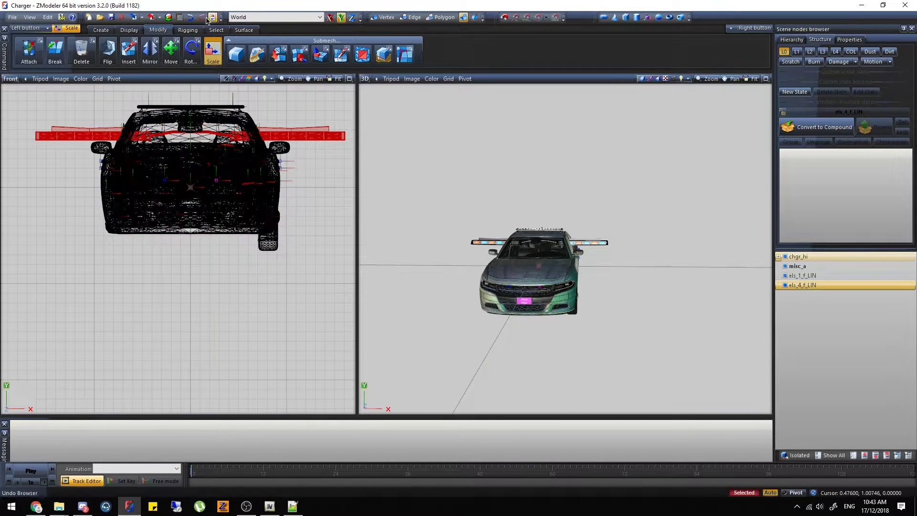
pyautogui.keyDown('shift'); pyautogui.moveTo(187, 122); pyautogui.dragTo(186, 241); pyautogui.keyUp('shift')
# Raise the light module to windshield height and scale it down further to fit inside the windshield's width.
pyautogui.click(170, 52)
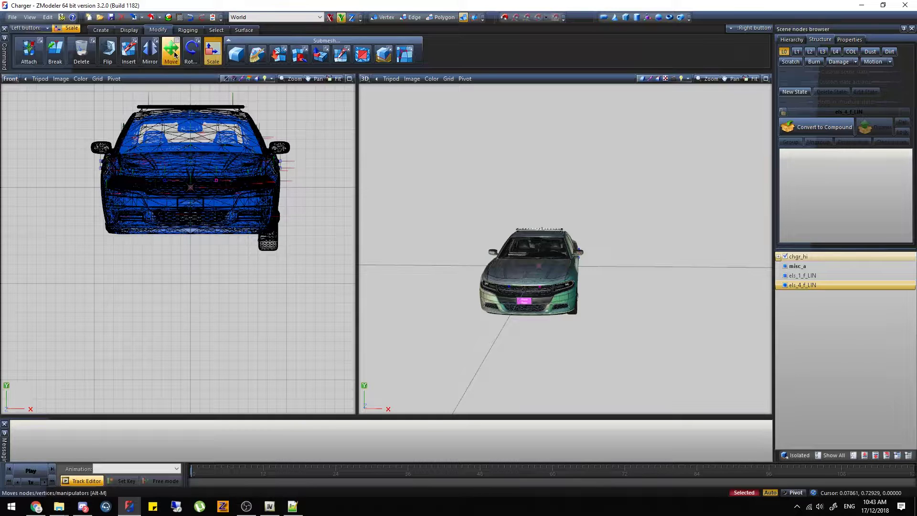
pyautogui.scroll(2, 204, 152)
pyautogui.moveTo(204, 136); pyautogui.dragTo(204, 107)
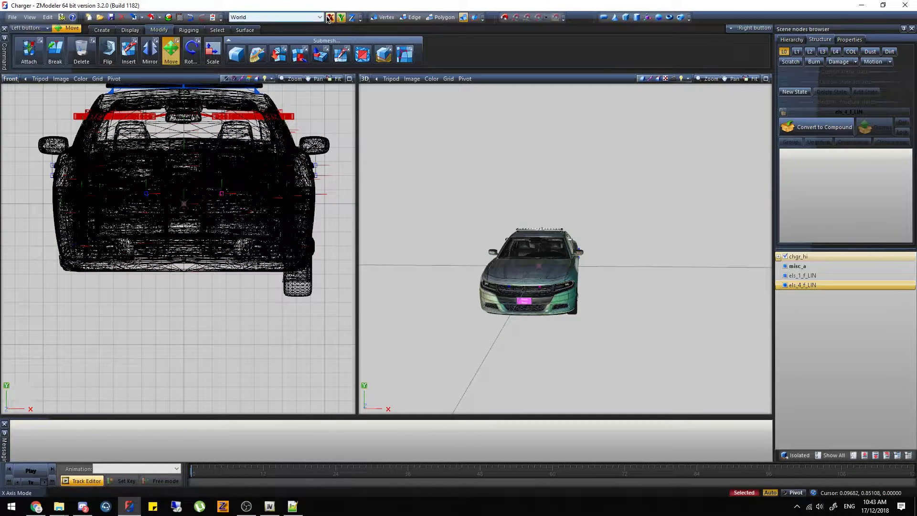
pyautogui.click(213, 52)
pyautogui.moveTo(215, 170); pyautogui.dragTo(352, 371)
pyautogui.scroll(3, 571, 234)
pyautogui.moveTo(568, 231)
pyautogui.mouseDown(button='middle')
pyautogui.moveTo(529, 197)
pyautogui.moveTo(570, 230)
pyautogui.mouseUp(button='middle')
pyautogui.scroll(2, 571, 230)
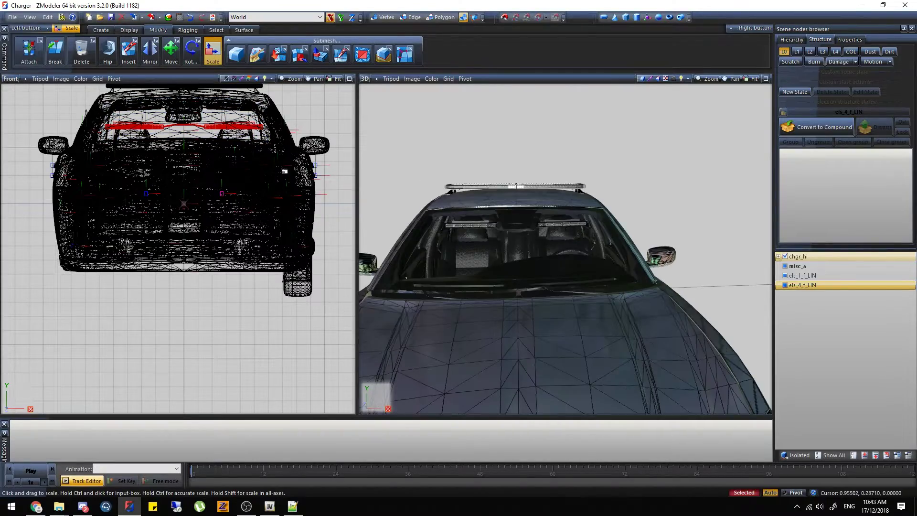
# Raise the light module along Y toward the windshield's upper edge.
pyautogui.click(170, 51)
pyautogui.scroll(1, 218, 115)
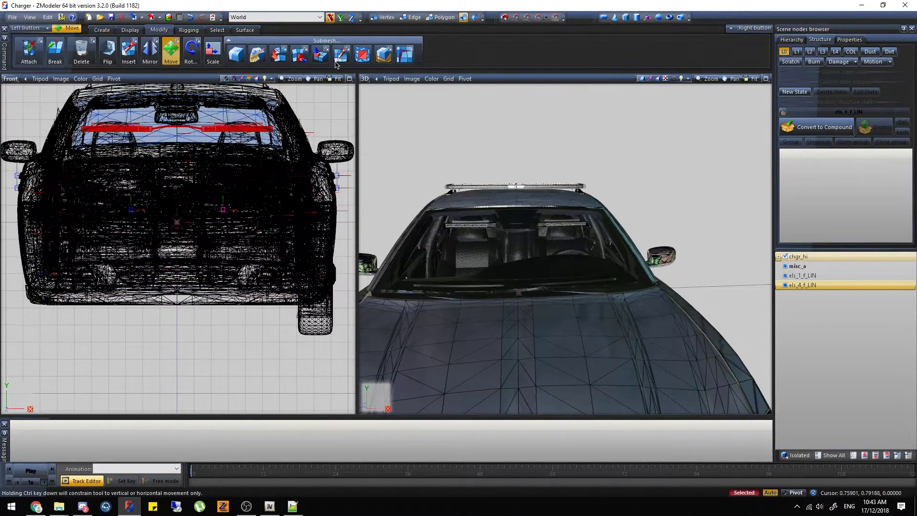
pyautogui.click(342, 19)
pyautogui.scroll(3, 258, 152)
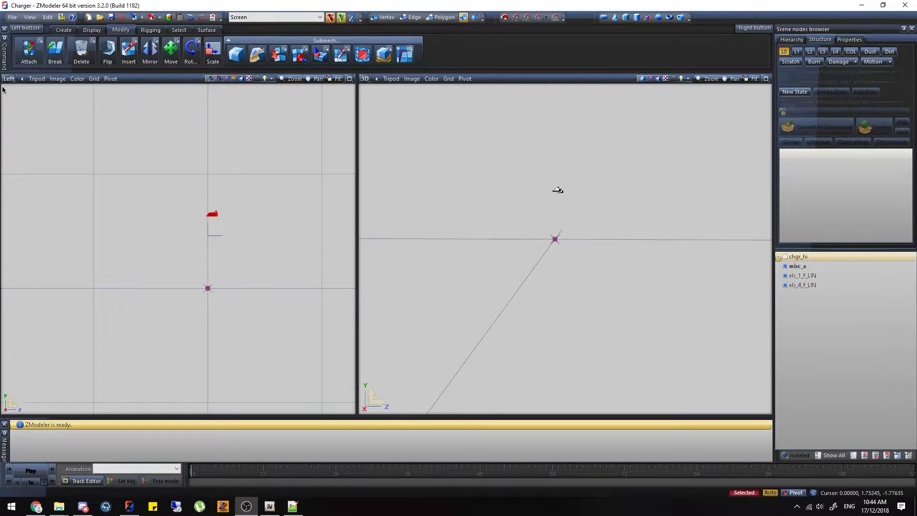
# Show chgr_hi again and set the 2D view to Left for positioning the module lengthwise.
pyautogui.click(7, 78)
pyautogui.click(22, 145)
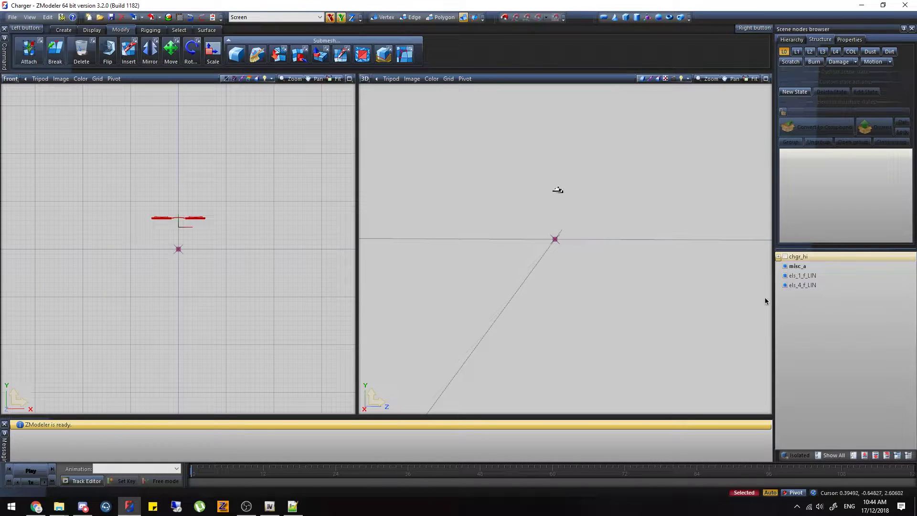
pyautogui.click(785, 257)
pyautogui.moveTo(608, 226); pyautogui.dragTo(302, 164, button='middle')
pyautogui.click(7, 77)
pyautogui.click(22, 113)
# Move the light module horizontally forward from the cabin to the top of the windshield.
pyautogui.click(170, 51)
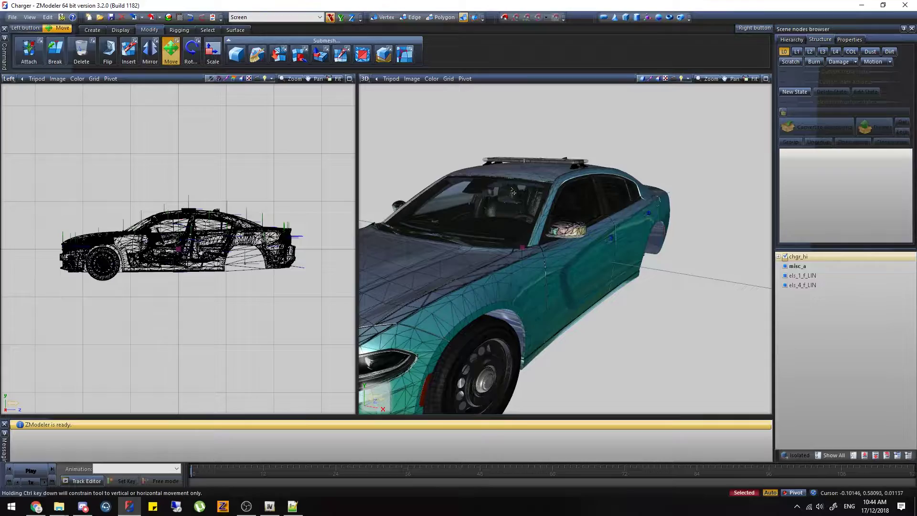
pyautogui.moveTo(514, 191); pyautogui.dragTo(597, 185, button='middle')
pyautogui.scroll(4, 597, 182)
pyautogui.scroll(3, 176, 220)
pyautogui.scroll(1, 176, 220)
pyautogui.moveTo(176, 220); pyautogui.dragTo(115, 221)
# Nudge the light module slightly rearward so it sits behind the windshield glass near the mirror.
pyautogui.moveTo(363, 220); pyautogui.dragTo(404, 224, button='middle')
pyautogui.scroll(3, 412, 177)
pyautogui.moveTo(427, 187); pyautogui.dragTo(431, 189, button='middle')
pyautogui.scroll(-2, 431, 189)
pyautogui.scroll(5, 132, 215)
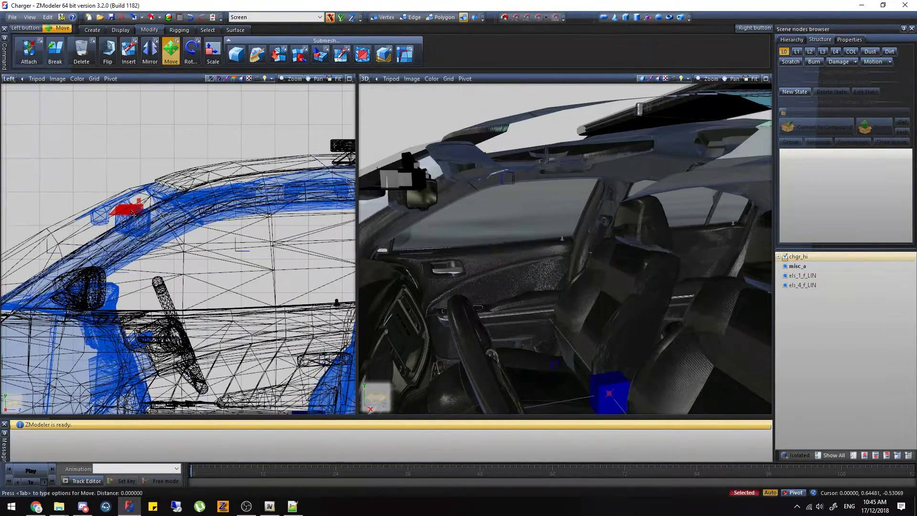
pyautogui.moveTo(133, 215); pyautogui.dragTo(138, 216)
pyautogui.scroll(-5, 363, 224)
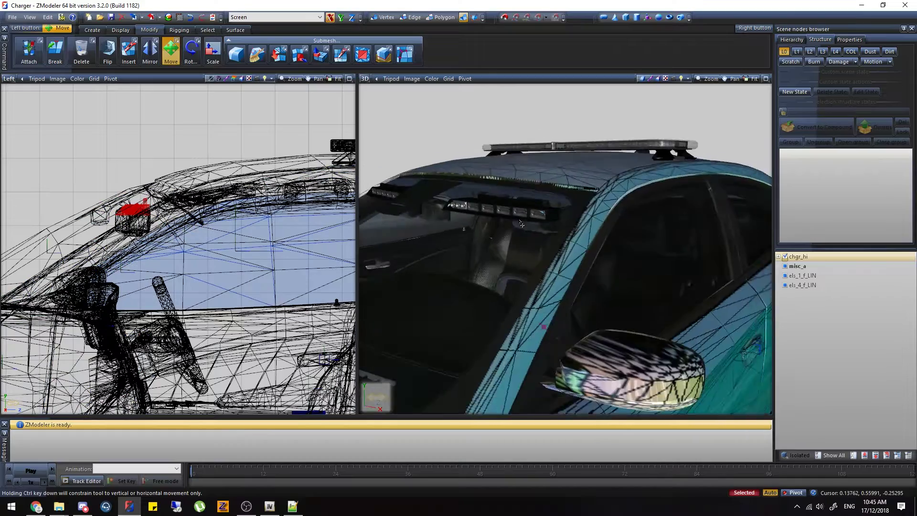
pyautogui.moveTo(125, 210); pyautogui.dragTo(130, 212)
pyautogui.moveTo(504, 201); pyautogui.dragTo(411, 203, button='middle')
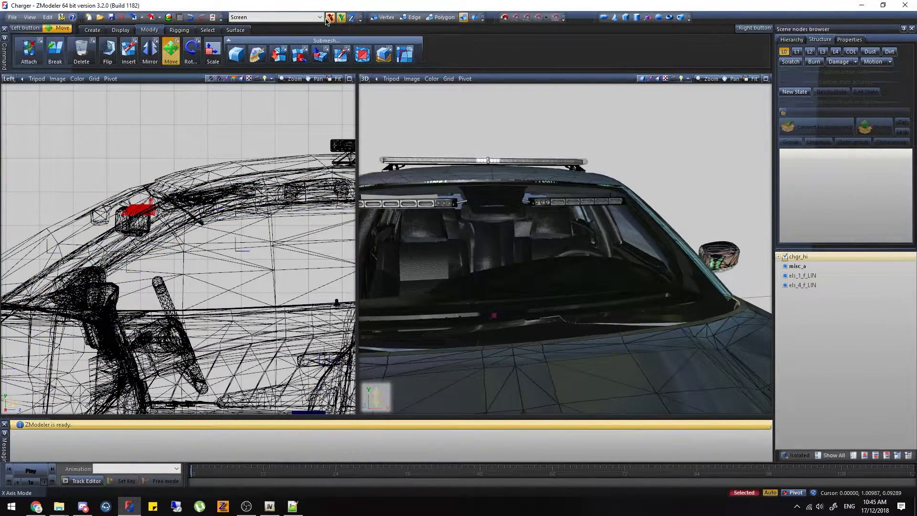
# Raise the light module slightly toward the headliner and shift it farther rearward along the horizontal axis.
pyautogui.moveTo(144, 211); pyautogui.dragTo(143, 209)
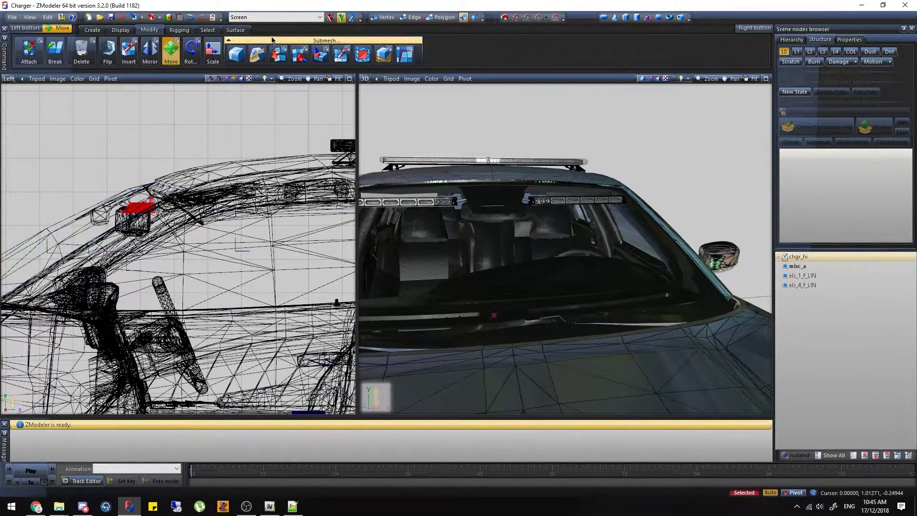
pyautogui.click(329, 18)
pyautogui.click(341, 20)
pyautogui.moveTo(131, 212); pyautogui.dragTo(140, 212)
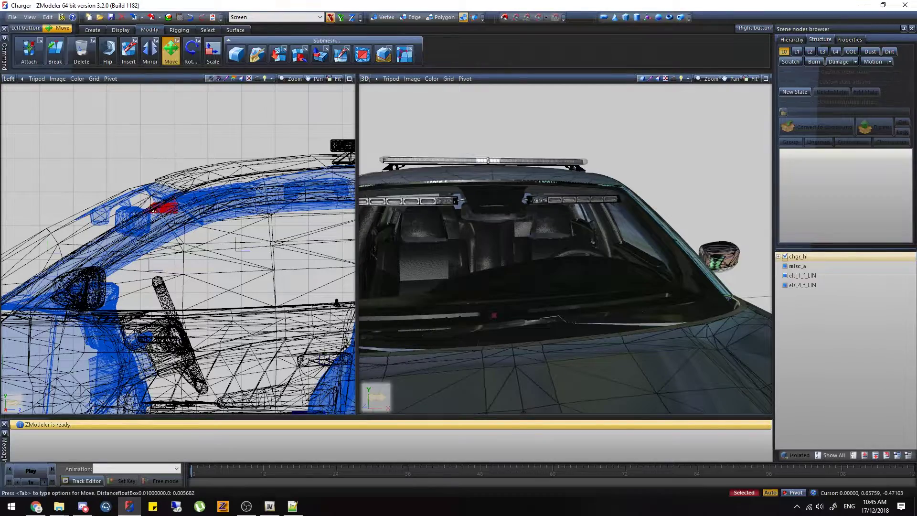
pyautogui.moveTo(153, 209); pyautogui.dragTo(154, 209)
# Inspect the light module's fit behind the windshield and clear the selection of its nodes.
pyautogui.moveTo(540, 225); pyautogui.dragTo(641, 215, button='middle')
pyautogui.moveTo(587, 194); pyautogui.dragTo(544, 254, button='middle')
pyautogui.scroll(4, 600, 179)
pyautogui.scroll(-4, 535, 248)
pyautogui.scroll(-2, 524, 256)
pyautogui.press('space')
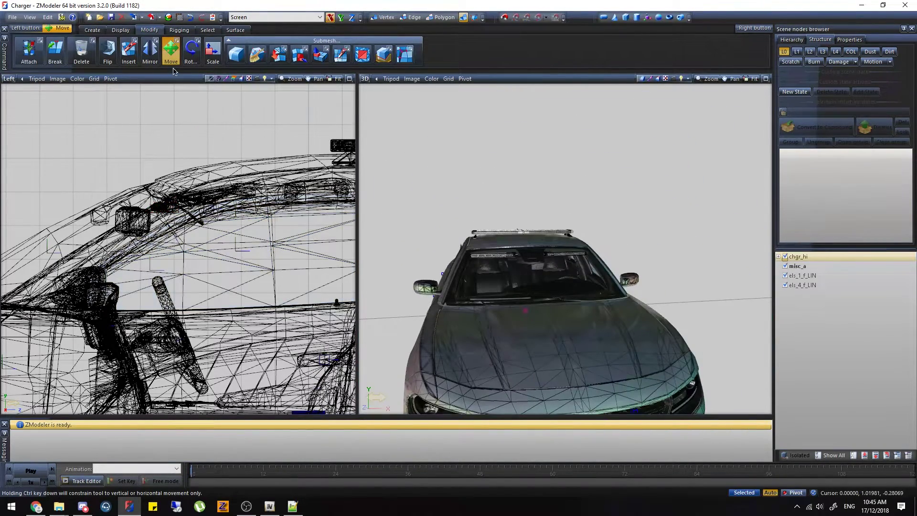
# Leave the Move tool and place chgr_hi below els_4_f_LIN in the scene node list.
pyautogui.click(171, 54)
pyautogui.moveTo(822, 258); pyautogui.dragTo(808, 352)
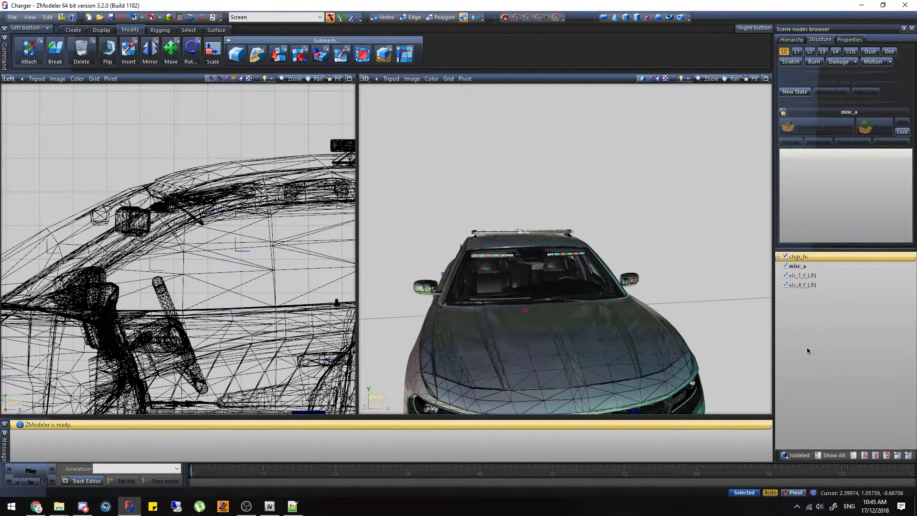
pyautogui.moveTo(750, 325)
pyautogui.mouseDown(button='middle')
pyautogui.moveTo(660, 310)
pyautogui.moveTo(736, 306)
pyautogui.moveTo(765, 322)
pyautogui.mouseUp(button='middle')
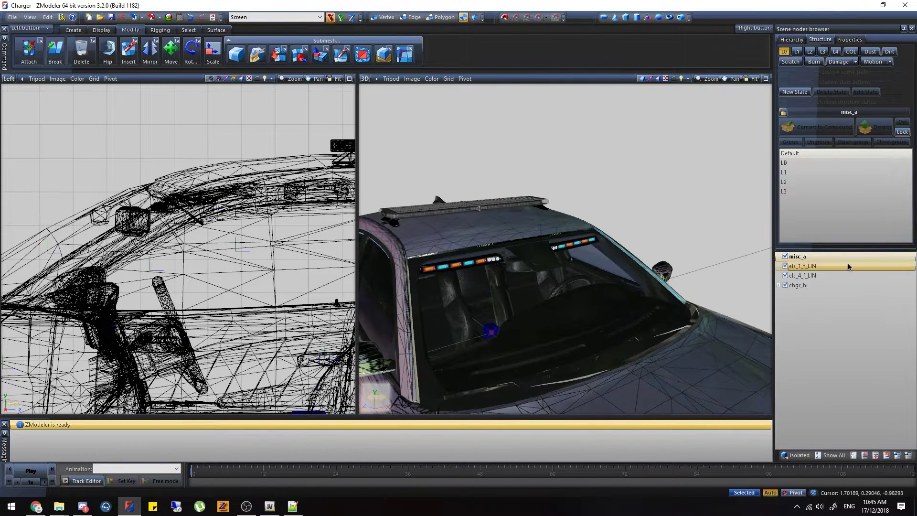
# Move chgr_hi to the top of the scene node list, above misc_a.
pyautogui.keyDown('ctrl'); pyautogui.click(831, 265); pyautogui.keyUp('ctrl')
pyautogui.keyDown('ctrl'); pyautogui.click(820, 274); pyautogui.keyUp('ctrl')
pyautogui.moveTo(801, 285); pyautogui.dragTo(801, 258)
pyautogui.moveTo(745, 273); pyautogui.dragTo(645, 278, button='middle')
pyautogui.scroll(-3, 643, 279)
pyautogui.click(794, 257)
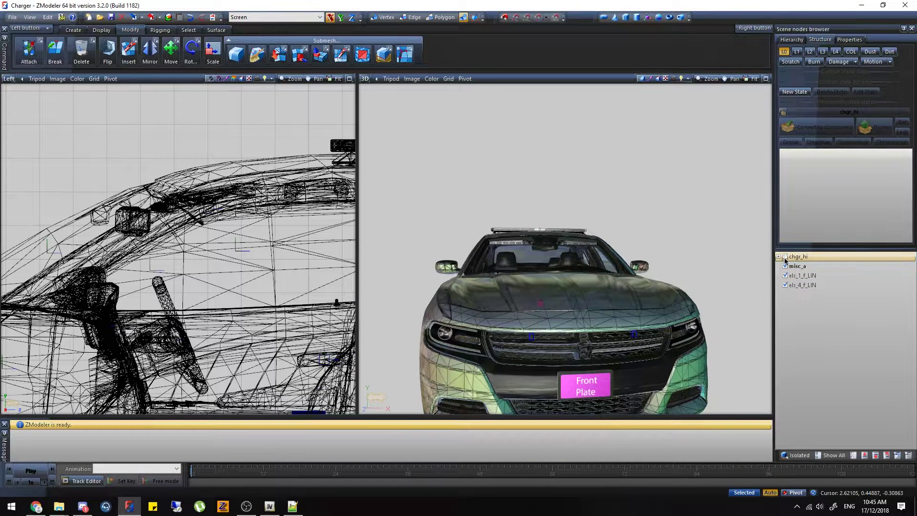
# Hide chgr_hi and misc_a, show the side viewport from the front, and create a dummy helper at the origin.
pyautogui.click(785, 257)
pyautogui.click(9, 78)
pyautogui.click(24, 106)
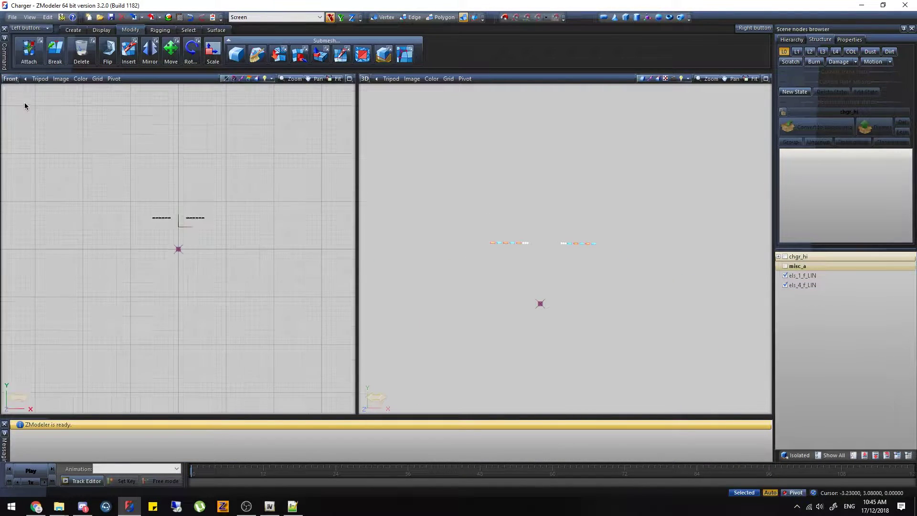
pyautogui.click(644, 19)
pyautogui.scroll(5, 199, 265)
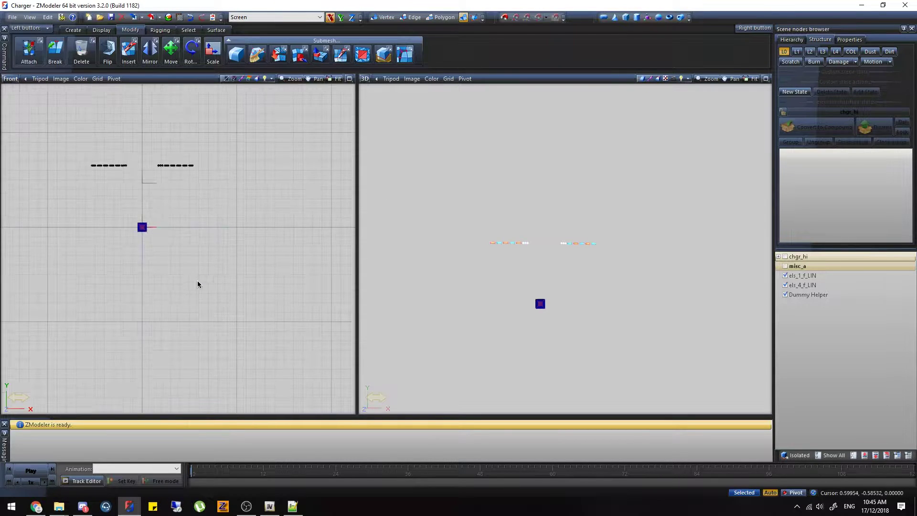
pyautogui.scroll(1, 186, 263)
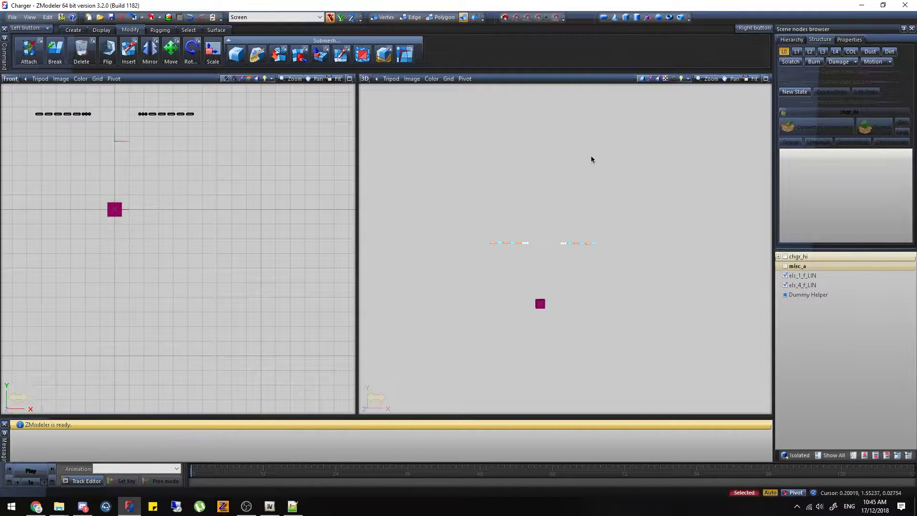
# Set the dummy helper's X, Y and Z scale to 0.015 and apply it.
pyautogui.click(849, 39)
pyautogui.click(877, 196)
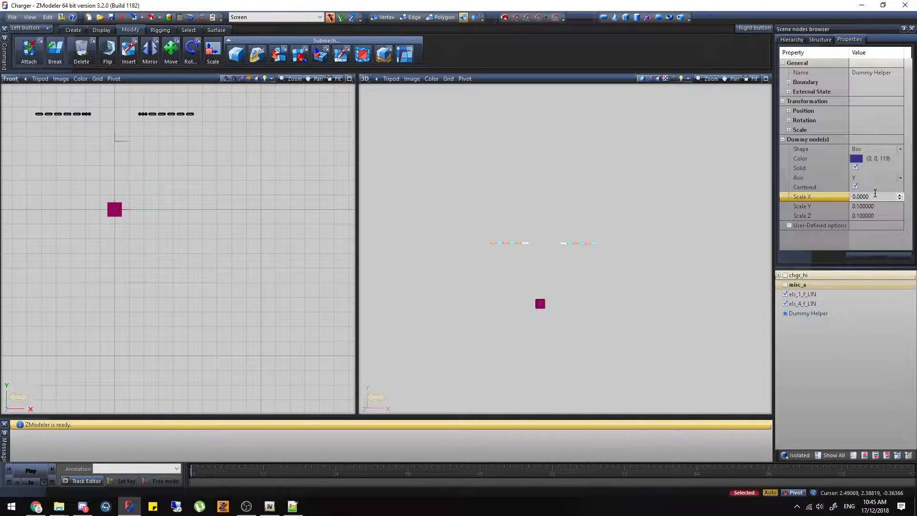
pyautogui.write('01')
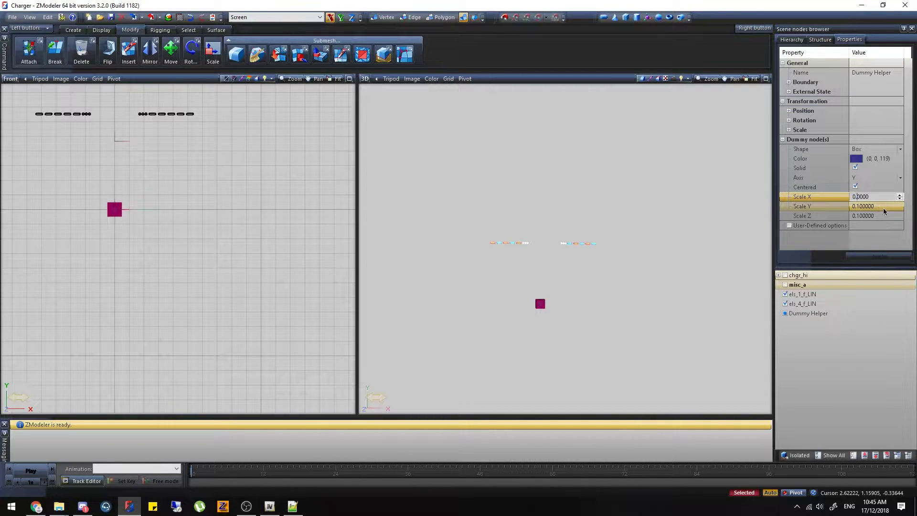
pyautogui.click(877, 206)
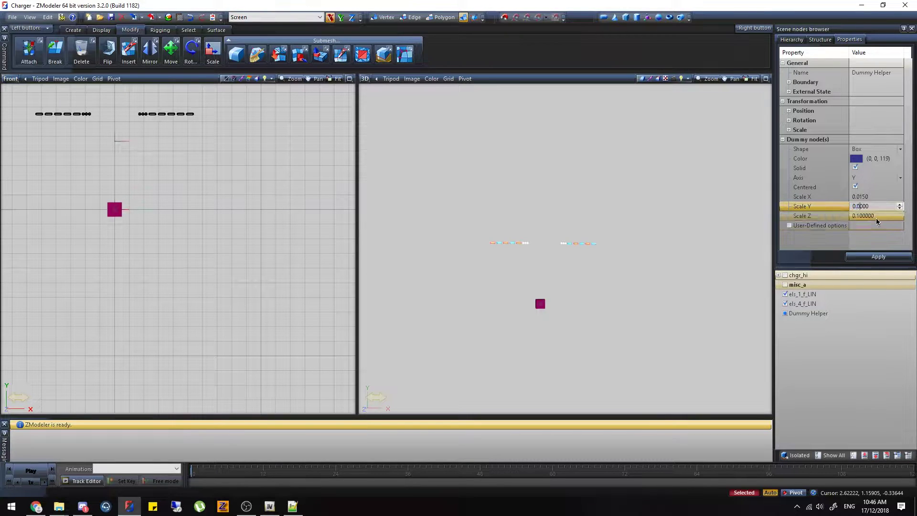
pyautogui.write('15')
pyautogui.click(877, 217)
pyautogui.write('01')
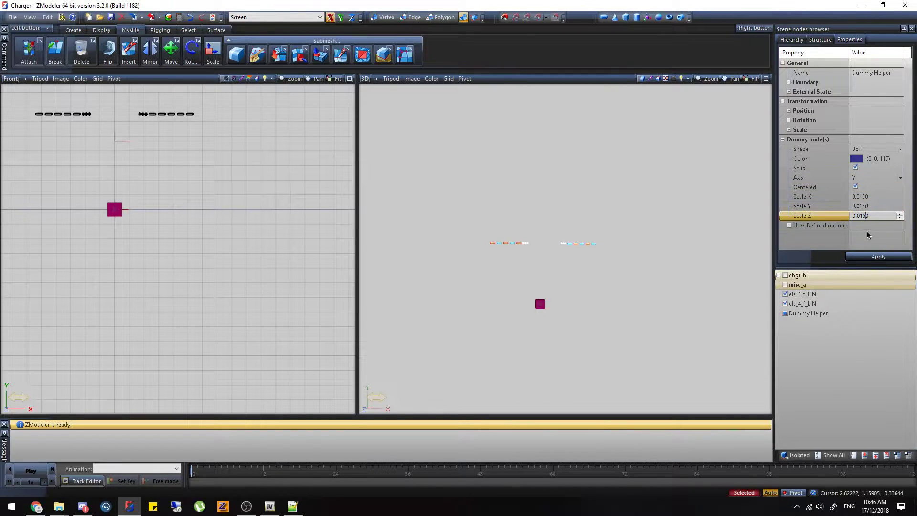
pyautogui.write('5')
pyautogui.click(850, 259)
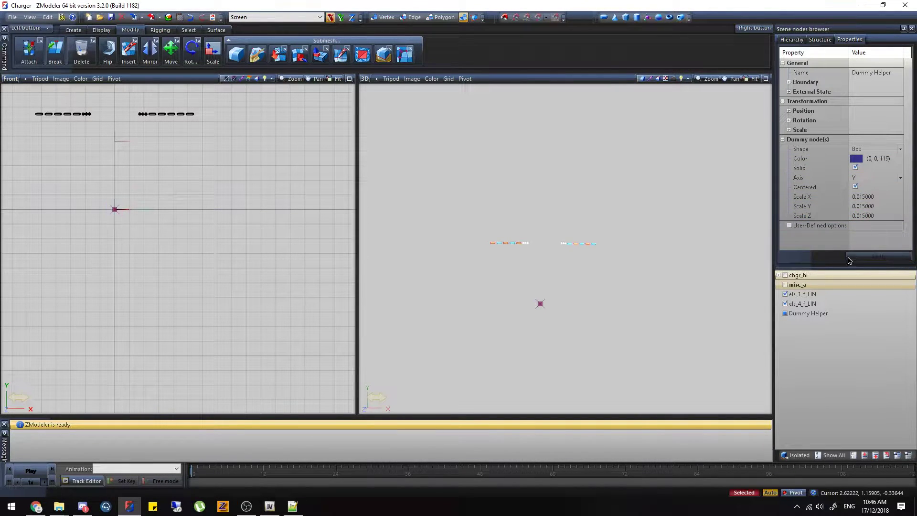
# Move the dummy helper in the front view onto the middle light of the strip on the positive X side.
pyautogui.click(171, 50)
pyautogui.scroll(1, 180, 97)
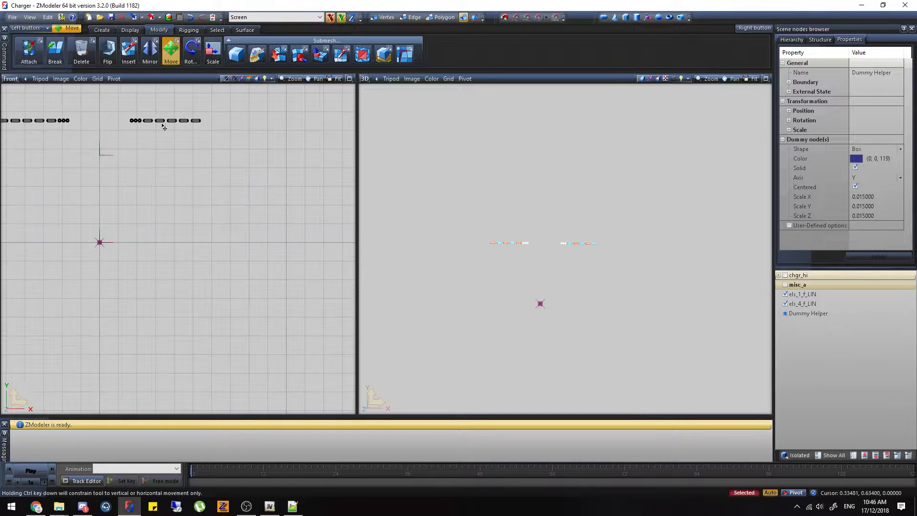
pyautogui.scroll(2, 184, 116)
pyautogui.moveTo(186, 175); pyautogui.dragTo(169, 115)
pyautogui.scroll(4, 170, 105)
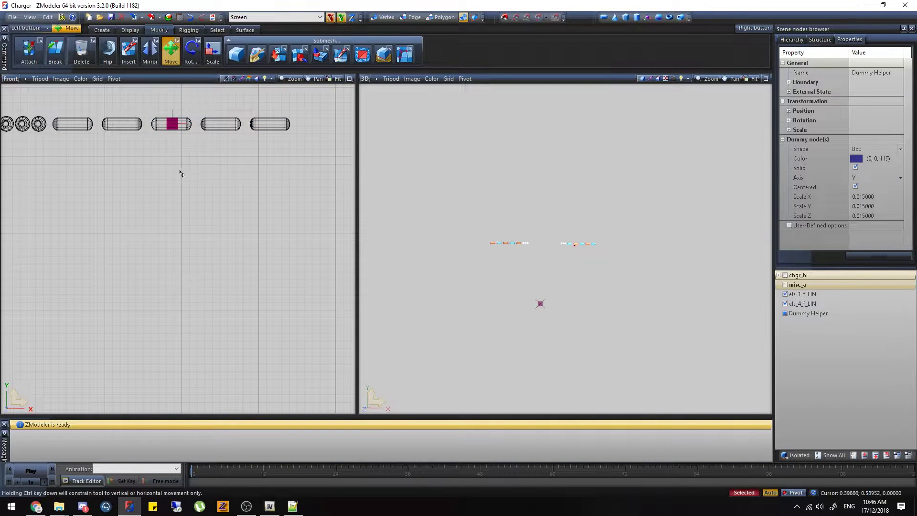
pyautogui.scroll(-1, 152, 138)
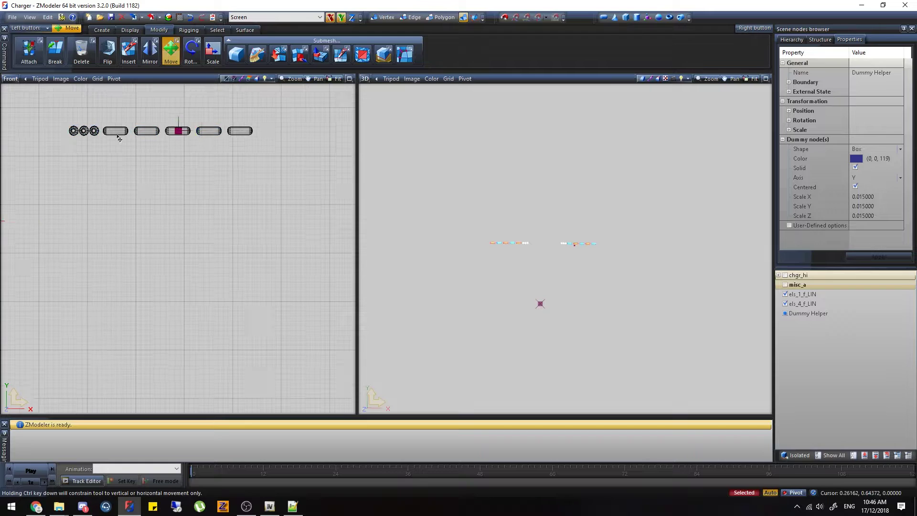
# Show misc_a and shift the dummy helper in the top view to just behind the strip's middle light.
pyautogui.click(11, 79)
pyautogui.click(29, 118)
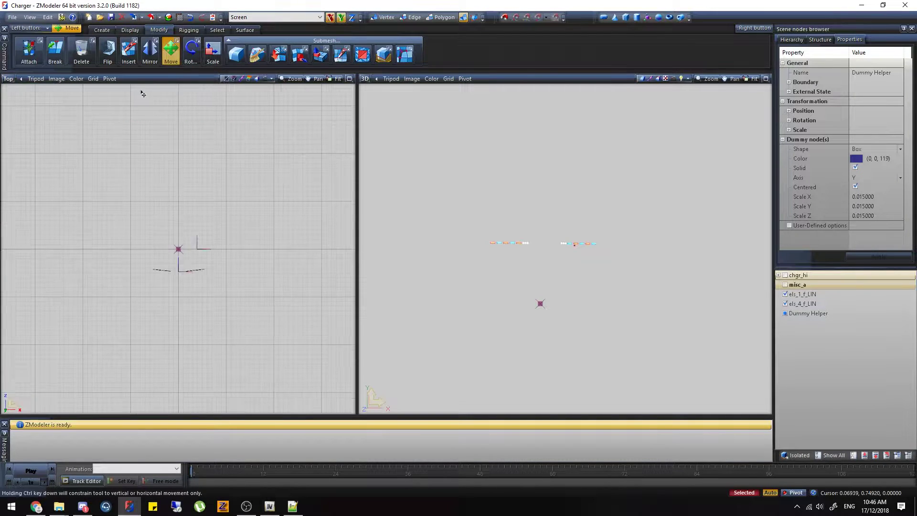
pyautogui.click(785, 285)
pyautogui.scroll(4, 198, 287)
pyautogui.scroll(2, 182, 265)
pyautogui.scroll(5, 583, 239)
pyautogui.scroll(5, 208, 260)
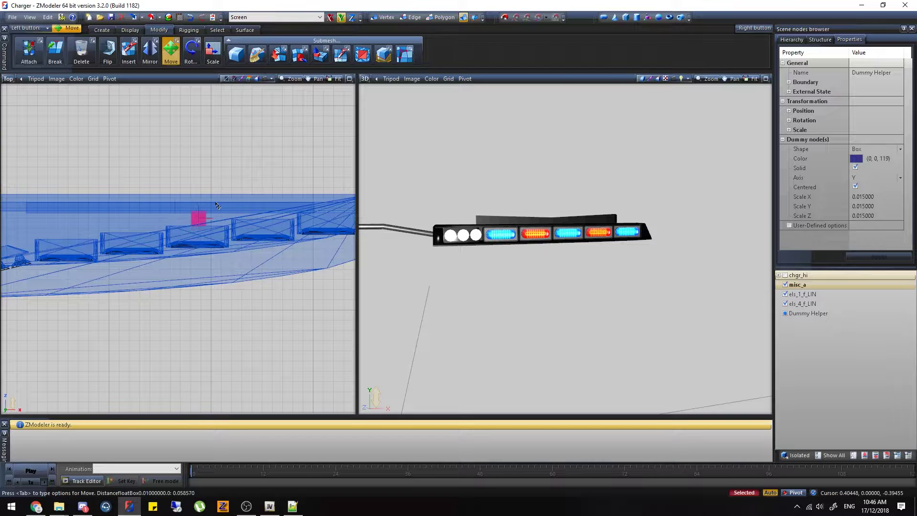
pyautogui.moveTo(218, 205); pyautogui.dragTo(236, 255)
pyautogui.moveTo(209, 225); pyautogui.dragTo(208, 247)
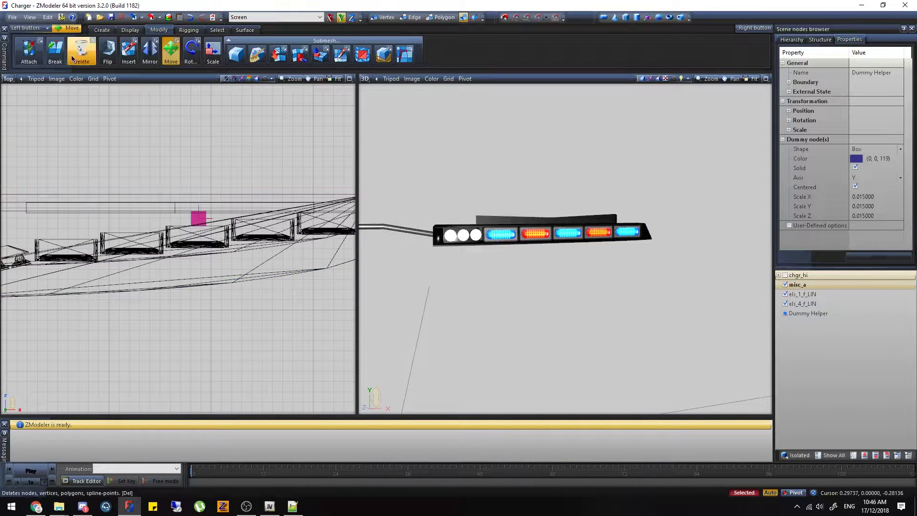
# Create a copy of the dummy helper in place.
pyautogui.click(101, 29)
pyautogui.click(24, 52)
pyautogui.click(143, 131)
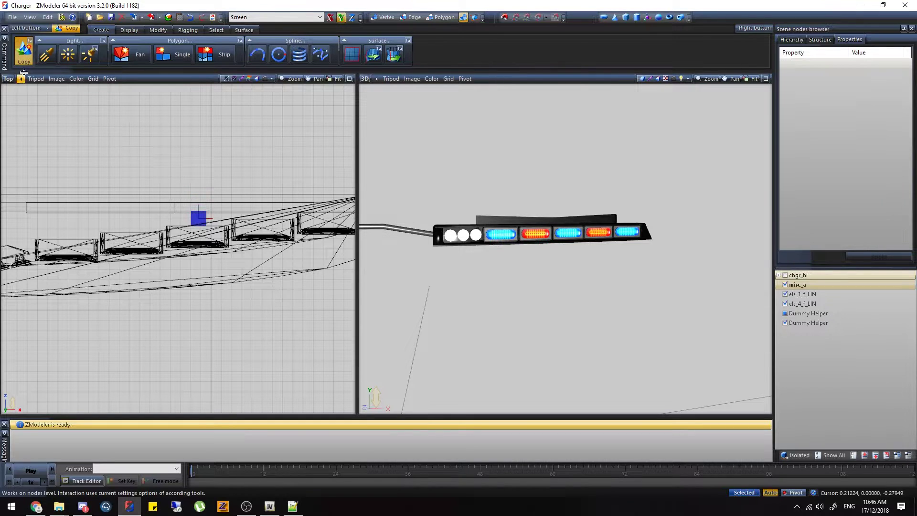
pyautogui.press('Escape')
pyautogui.click(131, 30)
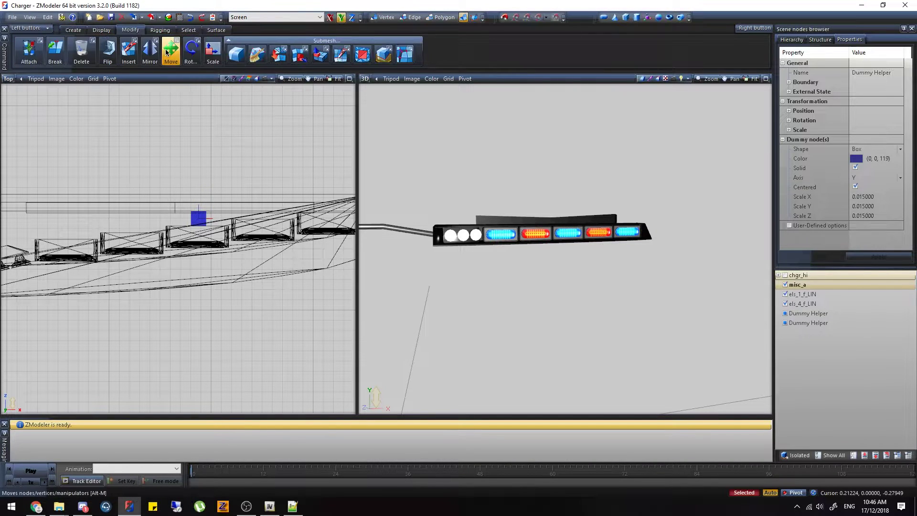
# Move one dummy helper horizontally to behind the lights of the opposite strip.
pyautogui.click(170, 52)
pyautogui.scroll(-6, 234, 217)
pyautogui.moveTo(235, 218); pyautogui.dragTo(2, 215)
pyautogui.scroll(2, 81, 217)
pyautogui.scroll(3, 90, 216)
pyautogui.moveTo(152, 230); pyautogui.dragTo(140, 231)
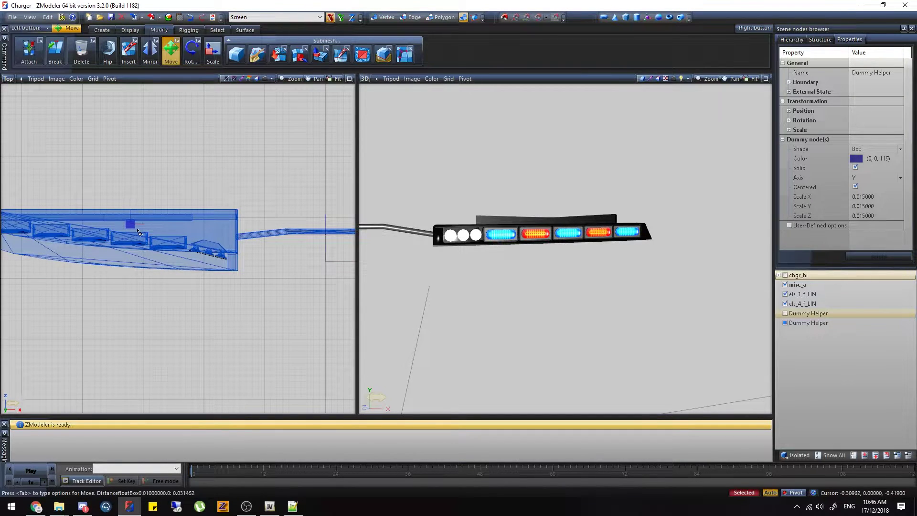
pyautogui.scroll(-3, 392, 228)
pyautogui.press('Escape')
pyautogui.click(170, 51)
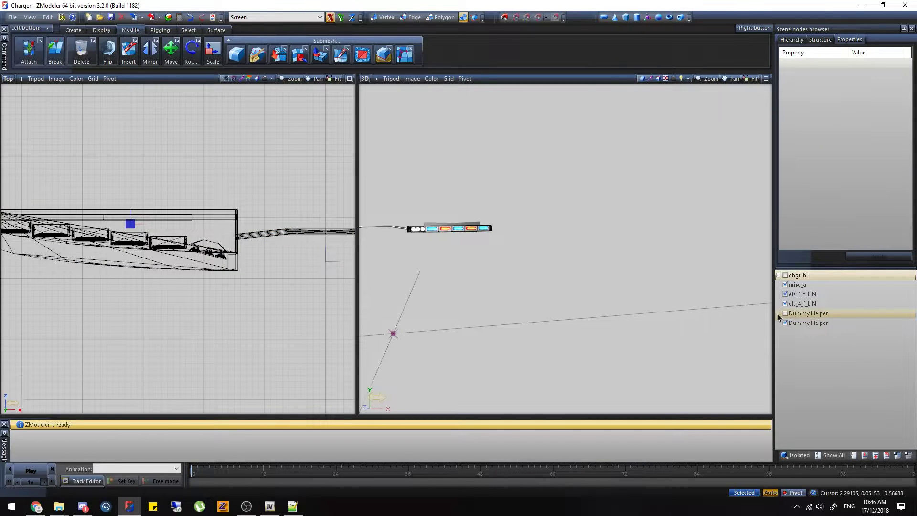
pyautogui.scroll(-5, 189, 298)
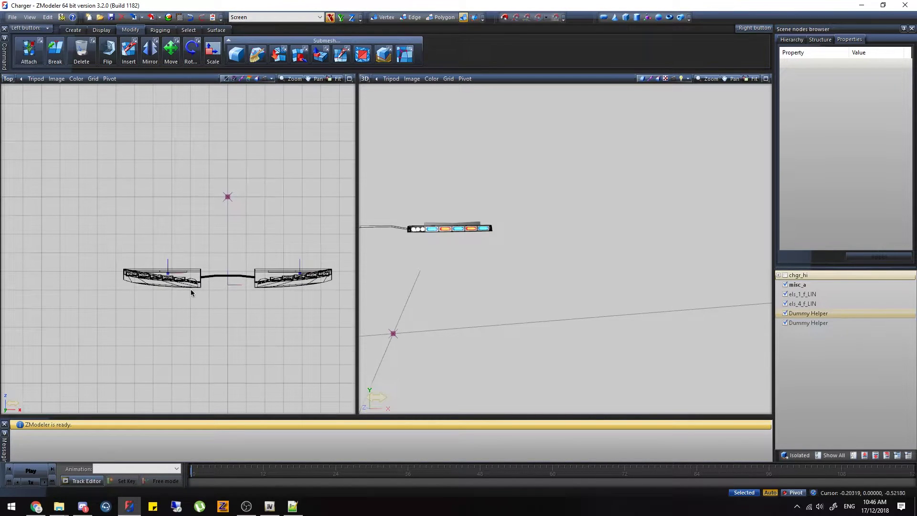
# Undo the last change and shift the opposite strip's dummy helper outward to sit behind its middle light.
pyautogui.click(171, 50)
pyautogui.scroll(4, 130, 274)
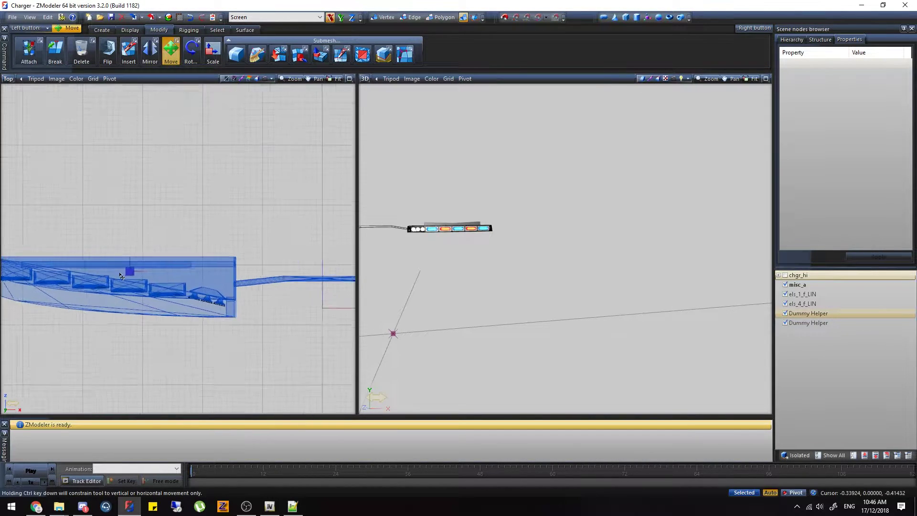
pyautogui.click(190, 18)
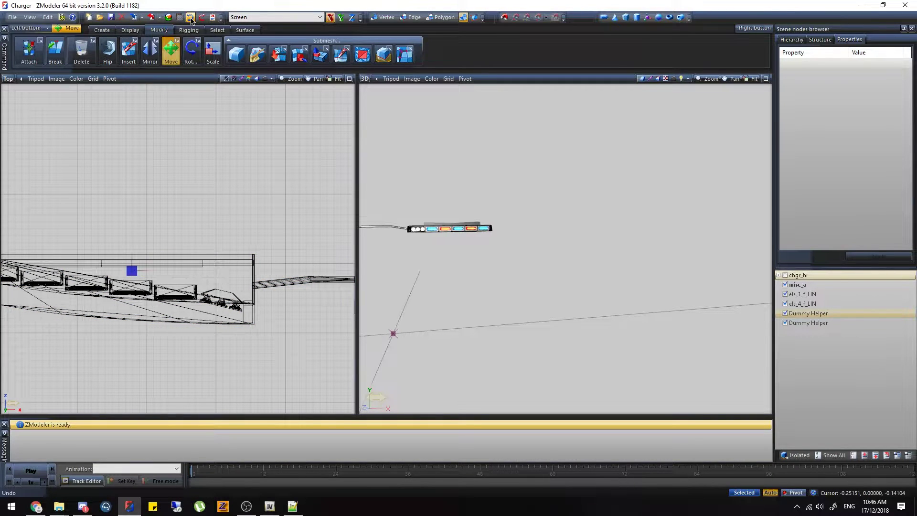
pyautogui.click(132, 271)
pyautogui.moveTo(134, 277)
pyautogui.mouseDown()
pyautogui.moveTo(155, 277)
pyautogui.moveTo(147, 272)
pyautogui.mouseUp()
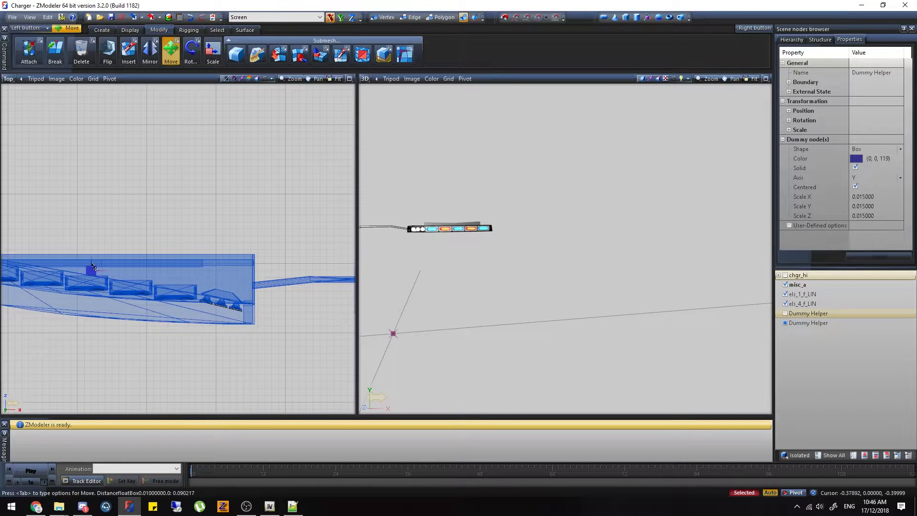
pyautogui.moveTo(89, 265); pyautogui.dragTo(88, 265)
pyautogui.click(170, 50)
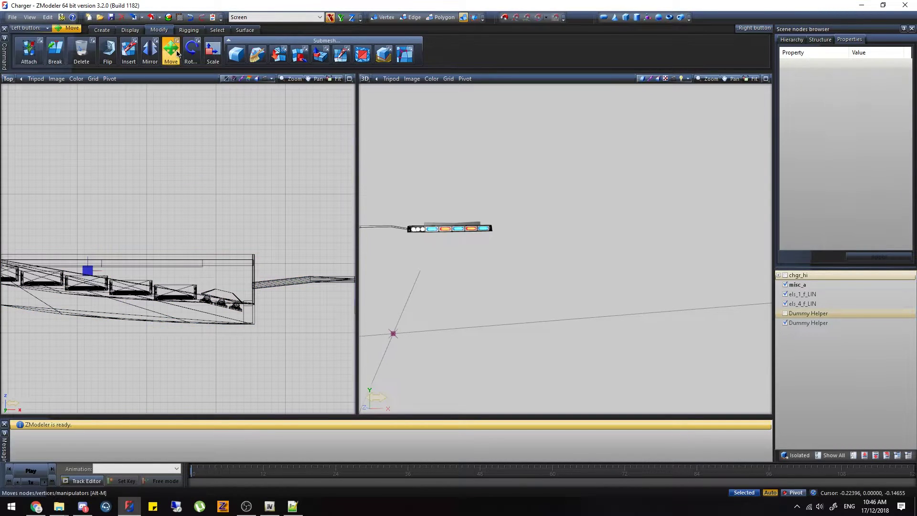
# Show all nodes, hide chgr_hi and misc_a, and check which els light node belongs with each dummy helper.
pyautogui.click(825, 453)
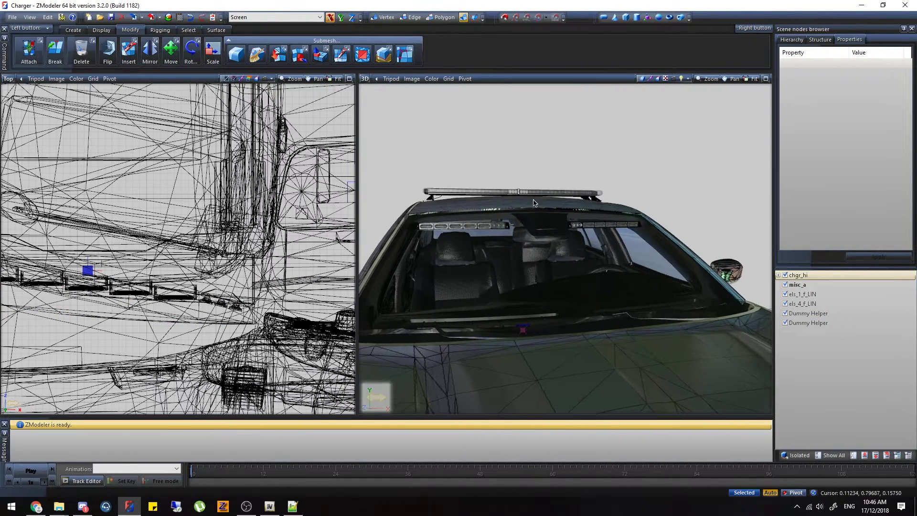
pyautogui.click(786, 276)
pyautogui.click(785, 285)
pyautogui.click(786, 294)
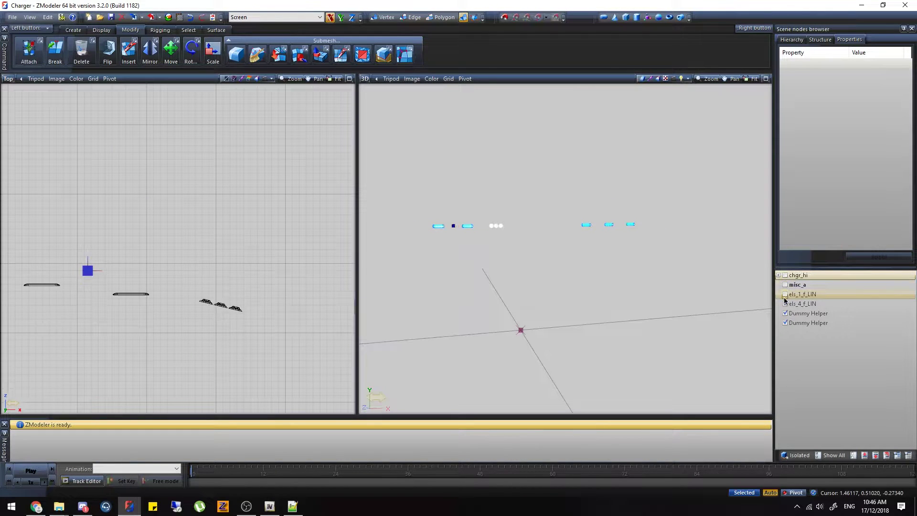
pyautogui.click(786, 314)
pyautogui.click(785, 294)
# Nest els_4_f_LIN under one dummy helper and els_1_f_LIN under the other.
pyautogui.moveTo(797, 295)
pyautogui.mouseDown()
pyautogui.moveTo(804, 323)
pyautogui.moveTo(797, 304)
pyautogui.mouseUp()
pyautogui.click(785, 314)
pyautogui.click(785, 304)
pyautogui.click(784, 304)
pyautogui.click(785, 303)
pyautogui.click(778, 303)
pyautogui.click(779, 294)
# Rename the dummy helper holding els_4_f_LIN and its child light both as siren7.
pyautogui.click(829, 295)
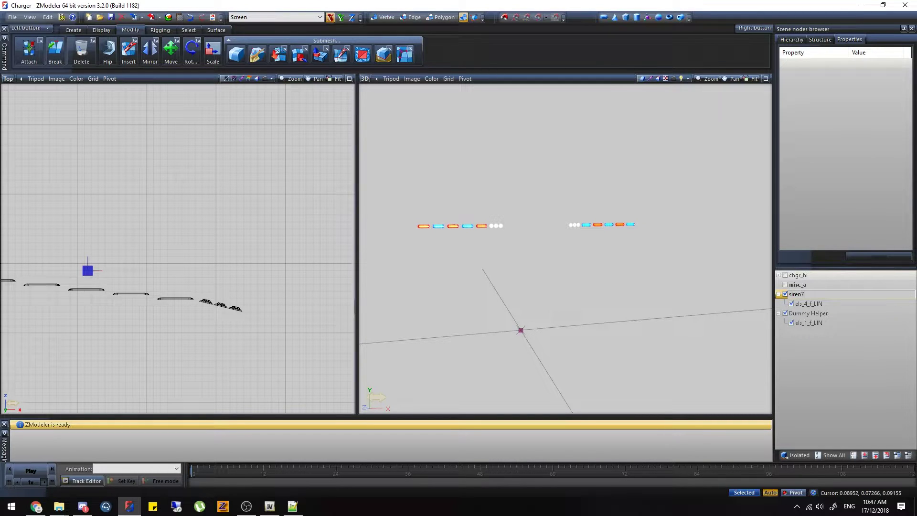
pyautogui.click(835, 304)
pyautogui.click(835, 305)
pyautogui.write('siren7')
# Rename the dummy helper holding els_1_f_LIN and its child light both as siren8.
pyautogui.click(847, 313)
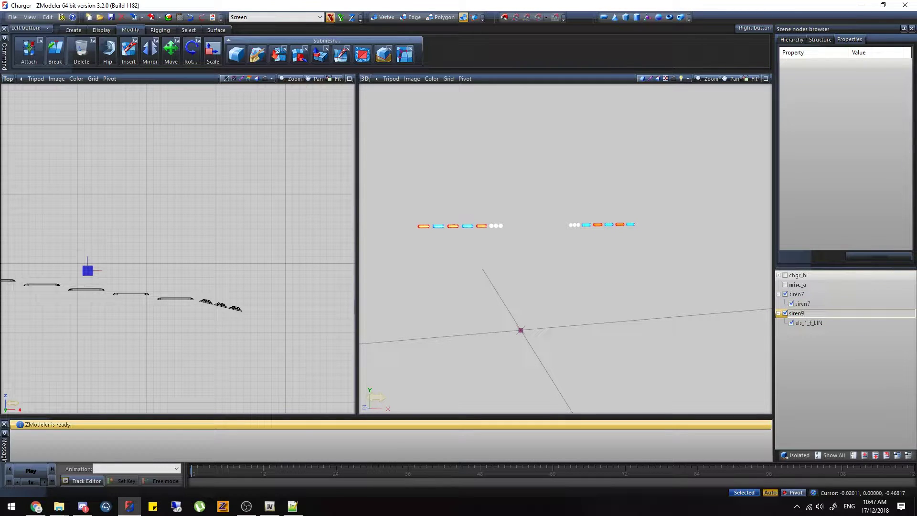
pyautogui.click(807, 323)
pyautogui.click(807, 323)
pyautogui.write('siren8')
# Collapse and hide the siren7 and siren8 nodes.
pyautogui.click(780, 313)
pyautogui.click(779, 294)
pyautogui.click(785, 294)
pyautogui.click(785, 304)
# Rename misc_a as extra_2 and make it visible.
pyautogui.click(809, 285)
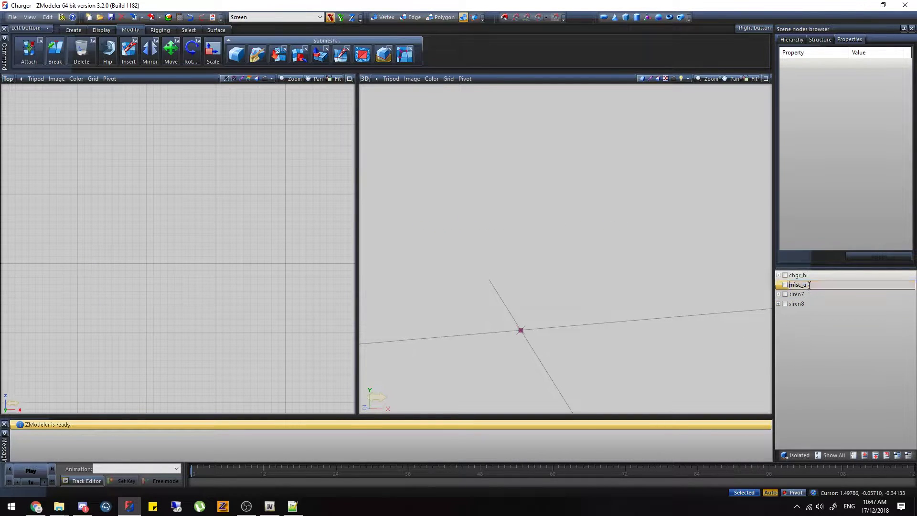
pyautogui.write('extra_2')
pyautogui.press('Return')
pyautogui.click(785, 285)
# Set one viewport to the front view and the other to the top view, framing extra_2 in both.
pyautogui.moveTo(526, 261); pyautogui.dragTo(492, 258, button='middle')
pyautogui.click(8, 78)
pyautogui.click(18, 100)
pyautogui.click(364, 79)
pyautogui.click(390, 123)
pyautogui.scroll(5, 216, 199)
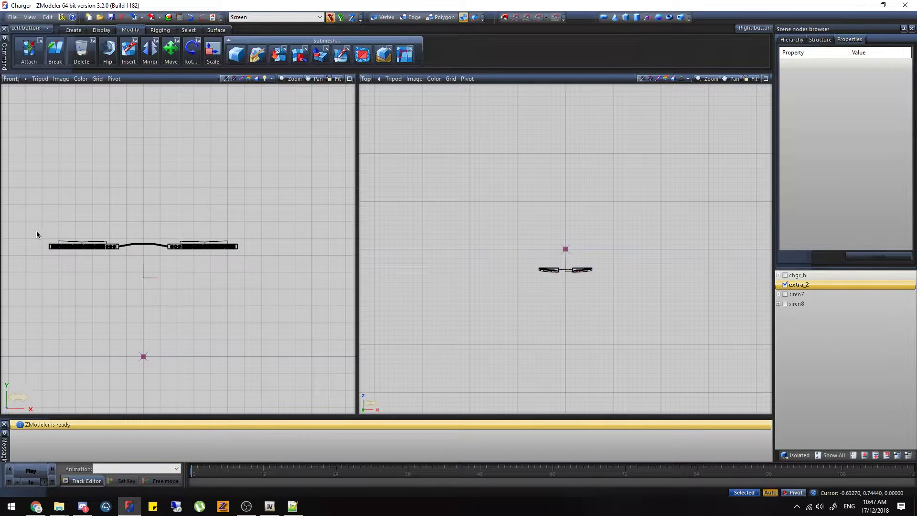
pyautogui.scroll(4, 610, 265)
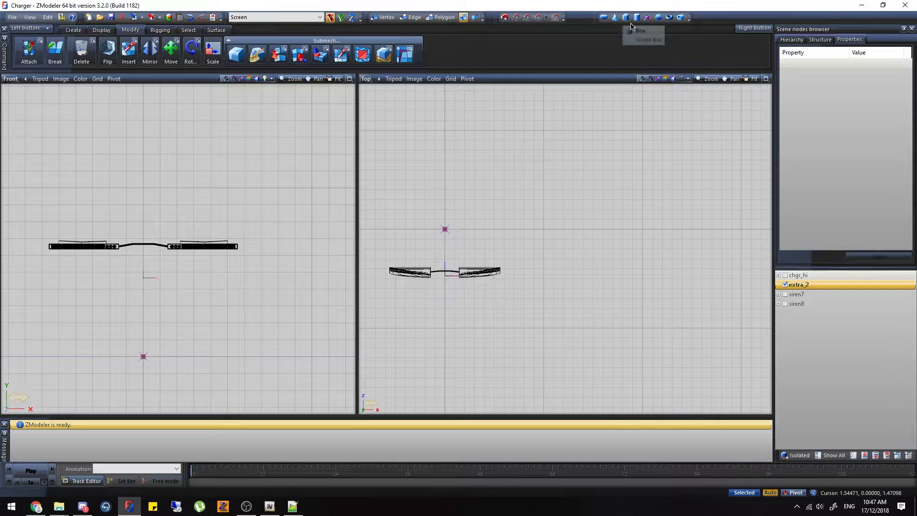
# Create a box around the whole light module in the top view, with sides of 1.1259, 0.1038 and 1.0.
pyautogui.click(626, 17)
pyautogui.scroll(6, 400, 267)
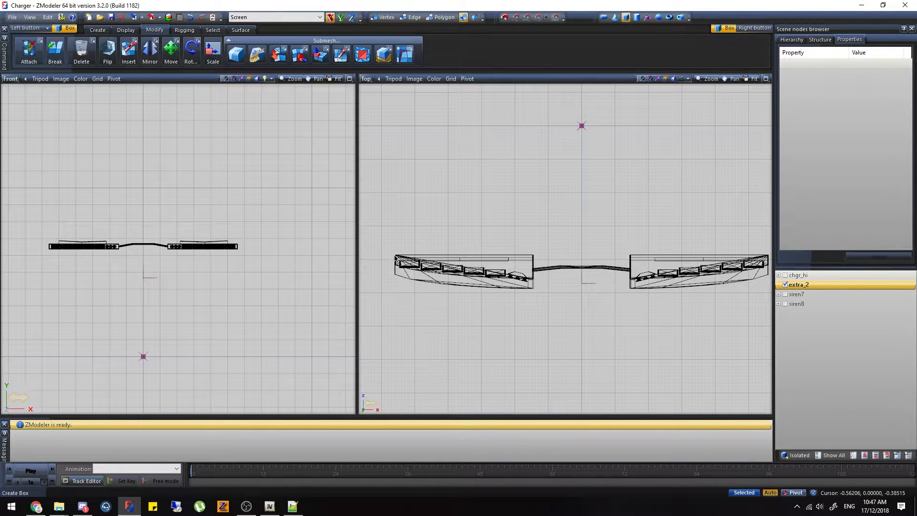
pyautogui.click(395, 255)
pyautogui.scroll(-2, 441, 260)
pyautogui.moveTo(695, 283); pyautogui.dragTo(695, 283)
pyautogui.press('Tab')
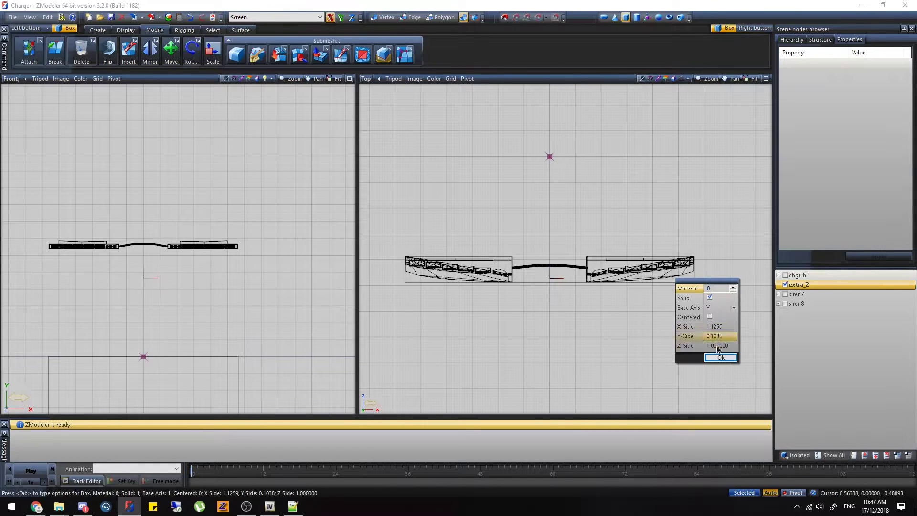
pyautogui.click(721, 357)
# Undo the first move of the box, restrict movement to the vertical axis, and raise its top edge to the light module's top.
pyautogui.click(170, 50)
pyautogui.moveTo(205, 407); pyautogui.dragTo(222, 304)
pyautogui.click(190, 17)
pyautogui.click(341, 17)
pyautogui.moveTo(184, 393); pyautogui.dragTo(204, 274)
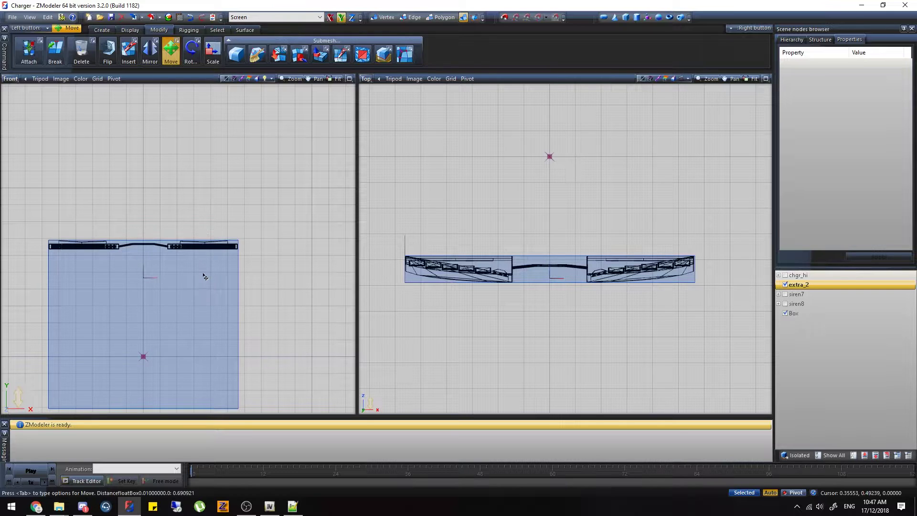
pyautogui.click(212, 51)
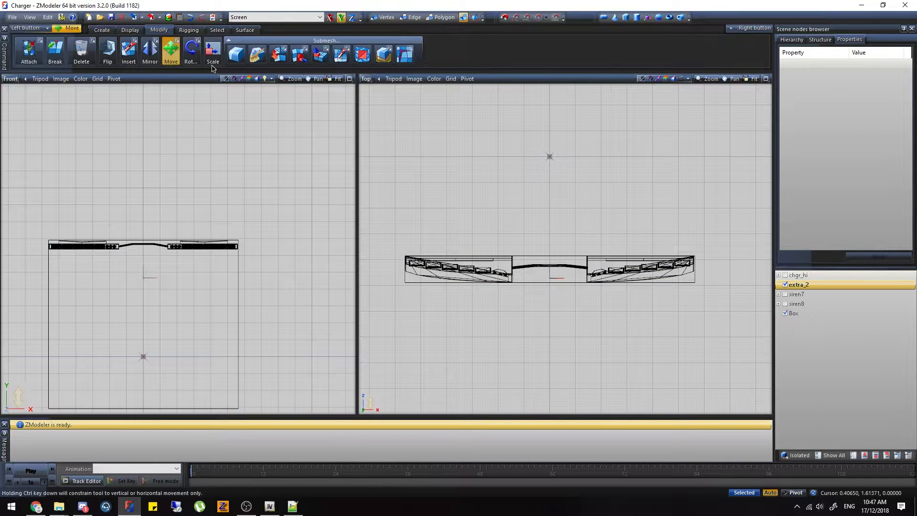
# Raise the box's bottom edge in the front view to the light module's underside.
pyautogui.moveTo(220, 314); pyautogui.dragTo(222, 303)
pyautogui.moveTo(219, 261); pyautogui.dragTo(205, 339)
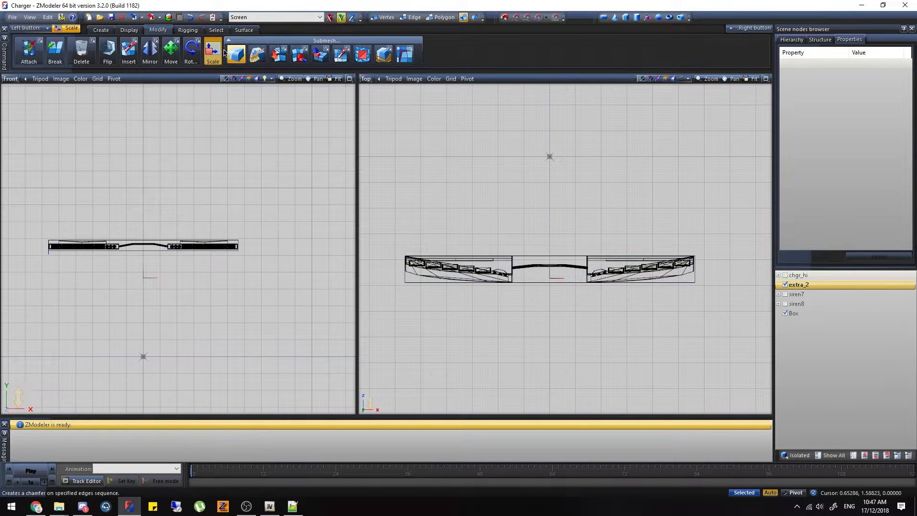
pyautogui.click(212, 52)
# Rename the box as extra_2 [COL].
pyautogui.click(818, 40)
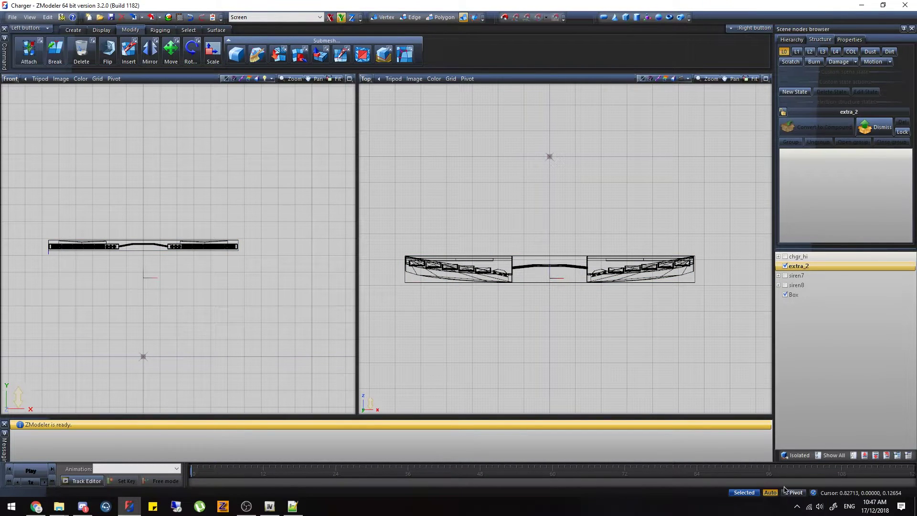
pyautogui.doubleClick(810, 295)
pyautogui.write('extra_2')
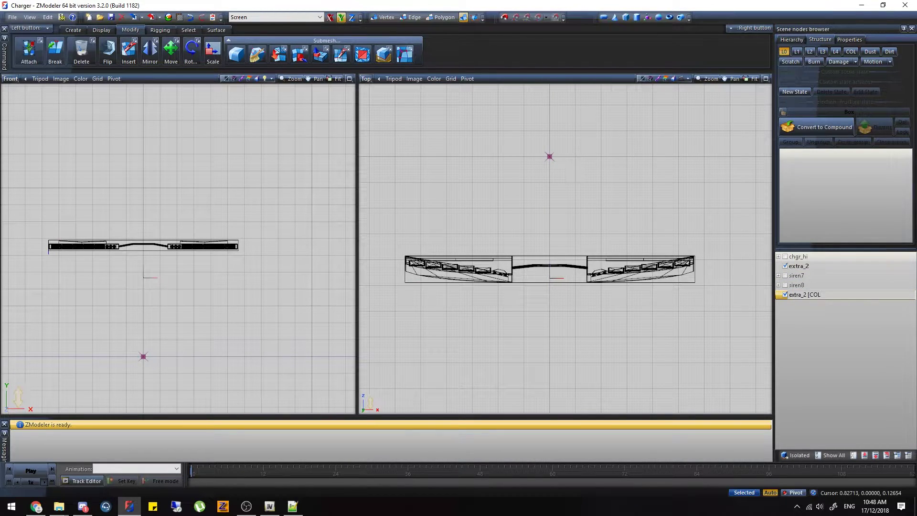
pyautogui.write('[COL]')
pyautogui.press('Return')
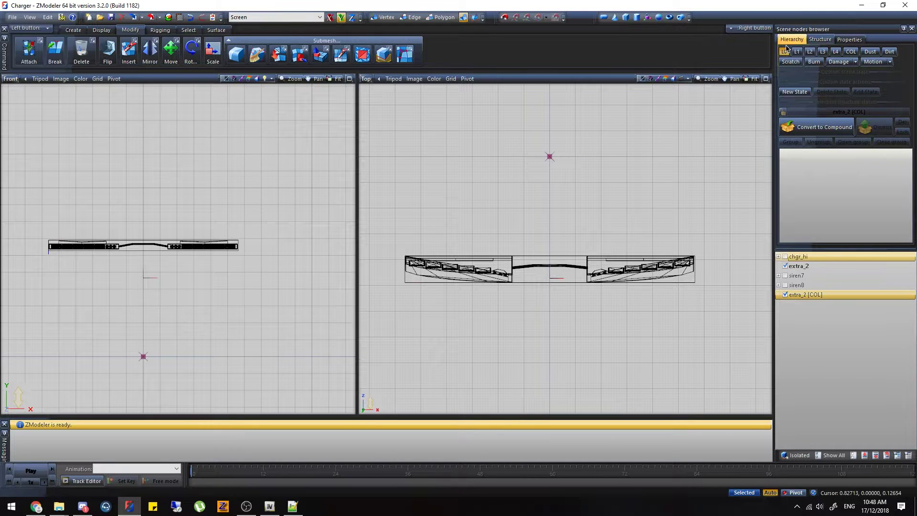
# Convert extra_2 [COL] to a compound with its mesh in the COL state, and nest it under extra_2.
pyautogui.click(797, 51)
pyautogui.click(810, 51)
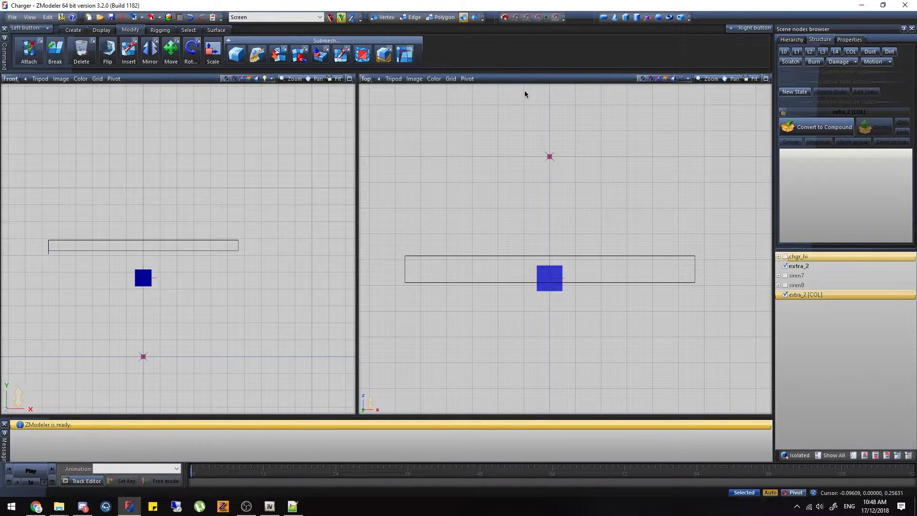
pyautogui.click(840, 123)
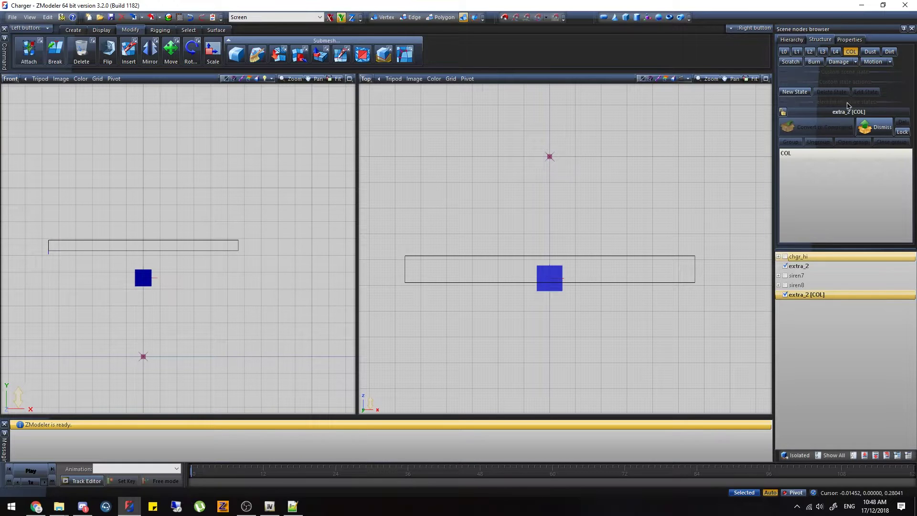
pyautogui.moveTo(813, 296); pyautogui.dragTo(799, 267)
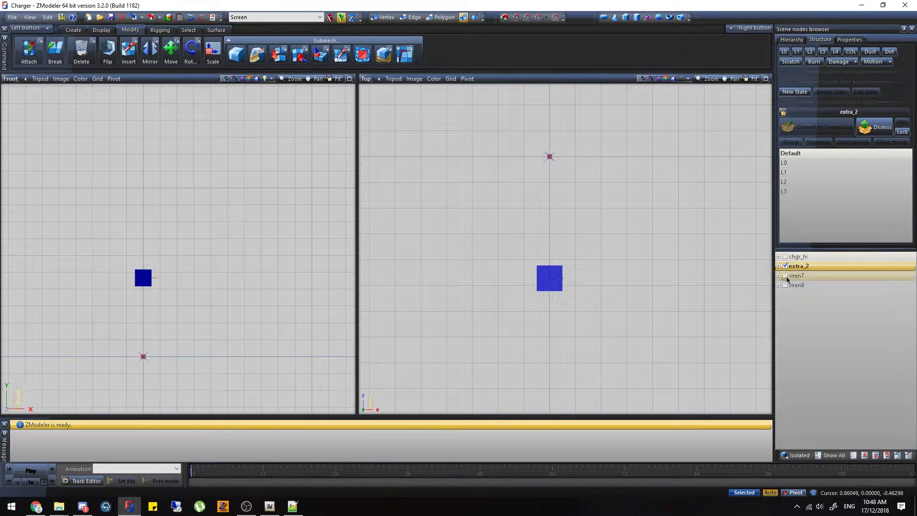
# Hide extra_2, show and expand siren7 and siren8, and select all of their light meshes.
pyautogui.click(786, 267)
pyautogui.click(785, 276)
pyautogui.click(785, 285)
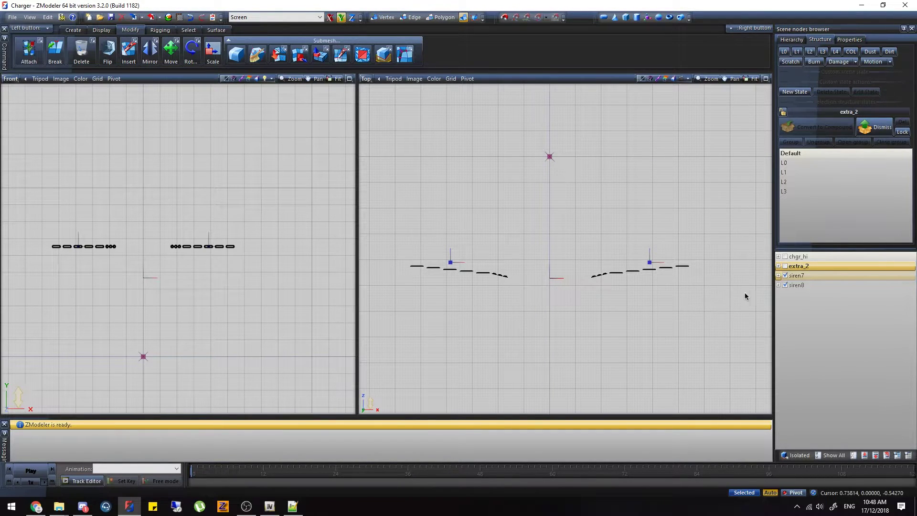
pyautogui.click(778, 285)
pyautogui.click(779, 276)
pyautogui.moveTo(394, 211); pyautogui.dragTo(722, 320)
pyautogui.scroll(1, 648, 263)
pyautogui.scroll(2, 482, 276)
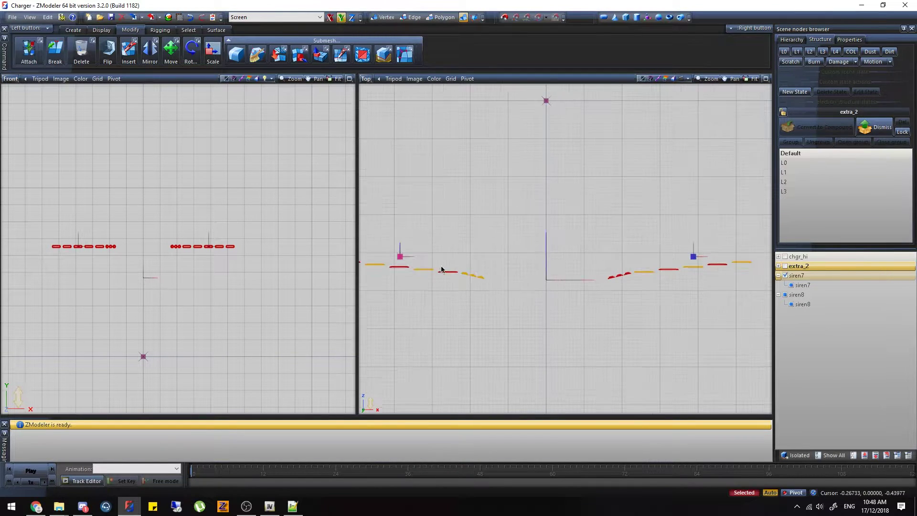
pyautogui.scroll(-3, 597, 248)
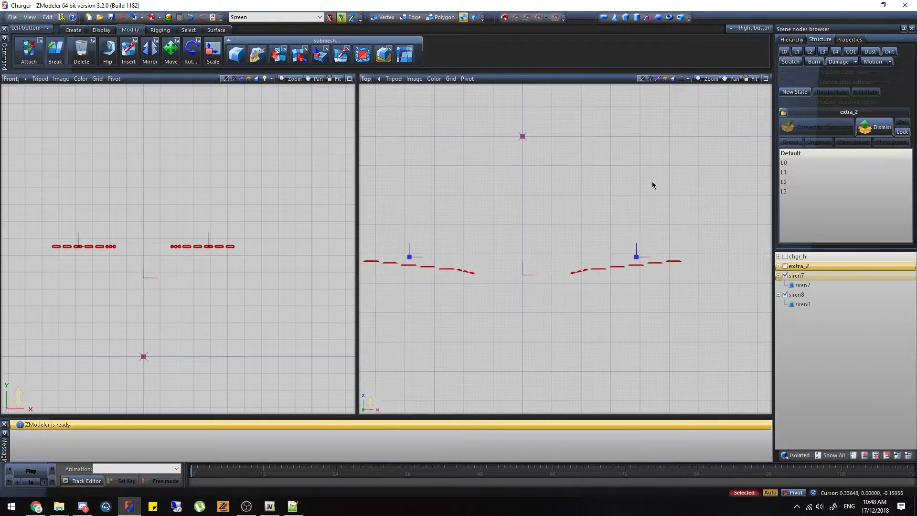
# Reset the local axes of the siren7 and siren8 light meshes to their parent dummies.
pyautogui.click(101, 30)
pyautogui.click(173, 54)
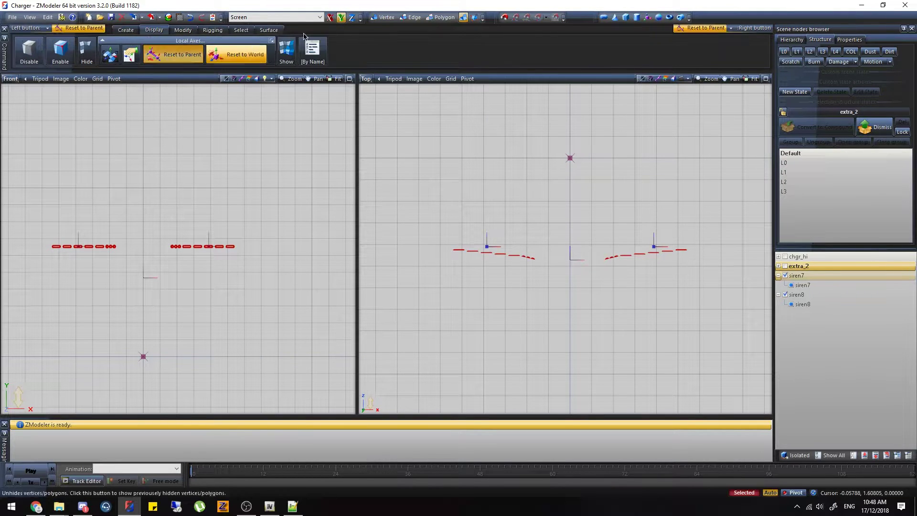
pyautogui.click(329, 17)
pyautogui.scroll(3, 185, 253)
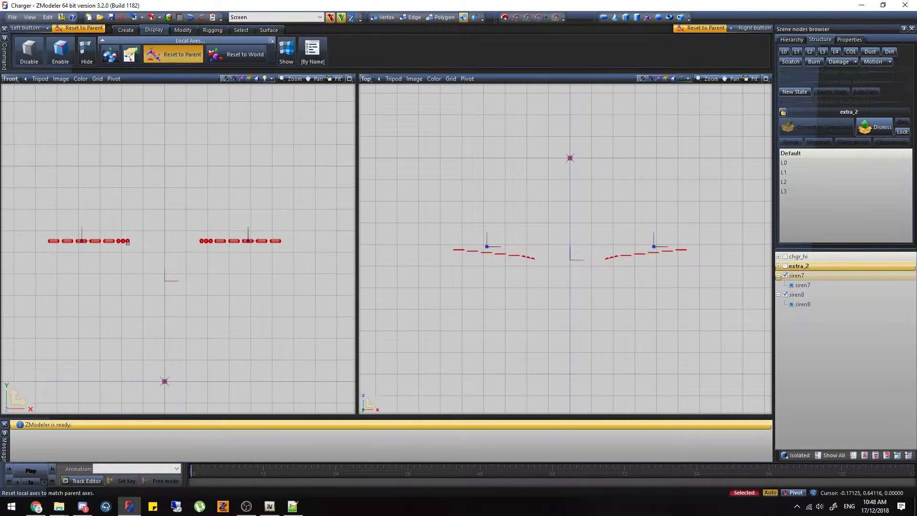
pyautogui.click(127, 241)
pyautogui.click(193, 19)
pyautogui.click(271, 241)
pyautogui.click(169, 58)
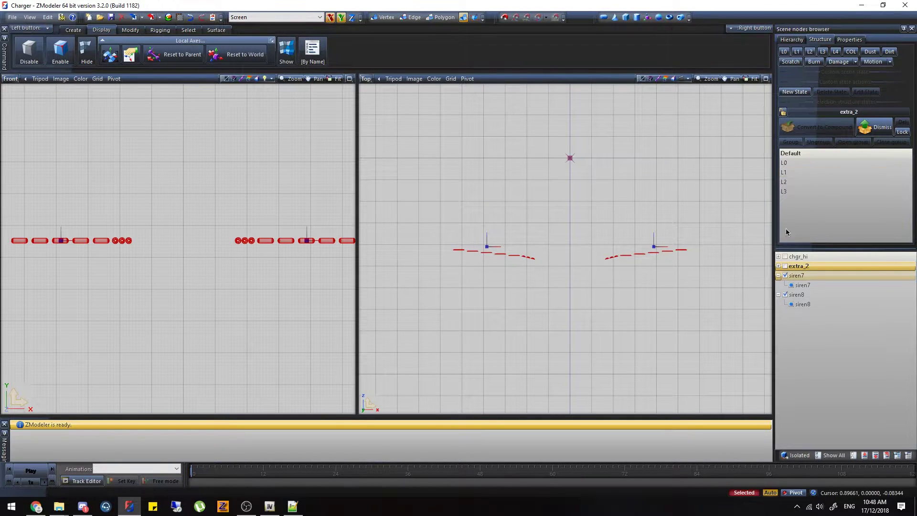
# Set the X, Y and Z scale of the selected siren7 and siren8 meshes to 0.1 and apply the change.
pyautogui.click(850, 39)
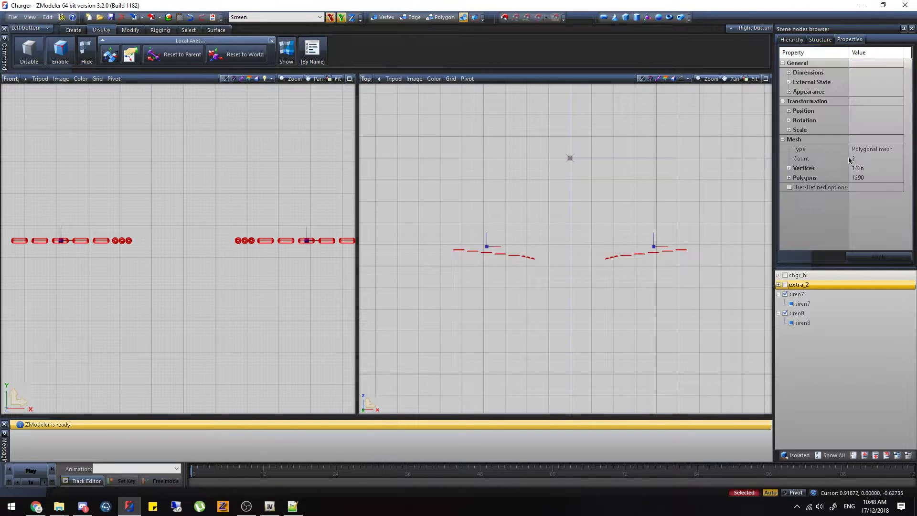
pyautogui.click(789, 129)
pyautogui.click(877, 139)
pyautogui.write('0.1')
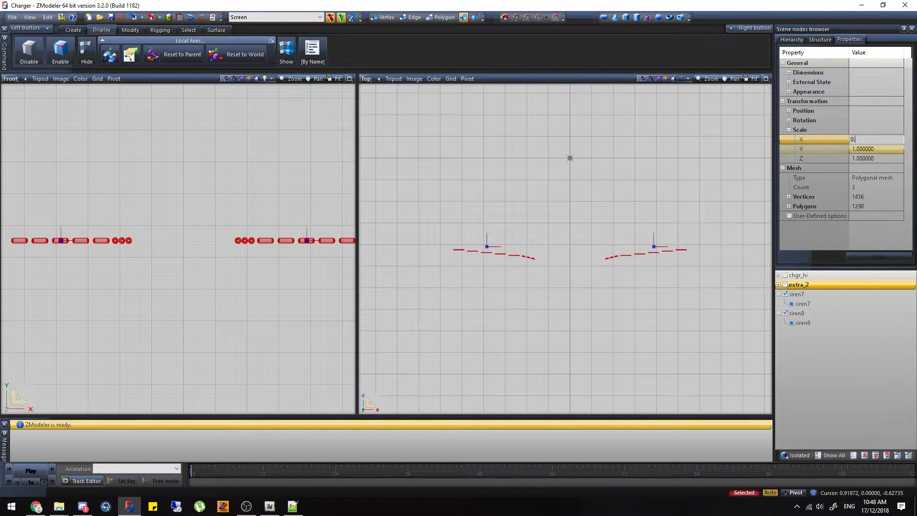
pyautogui.click(879, 149)
pyautogui.write('0.1')
pyautogui.doubleClick(877, 159)
pyautogui.write('0.1')
pyautogui.press('Return')
pyautogui.click(878, 257)
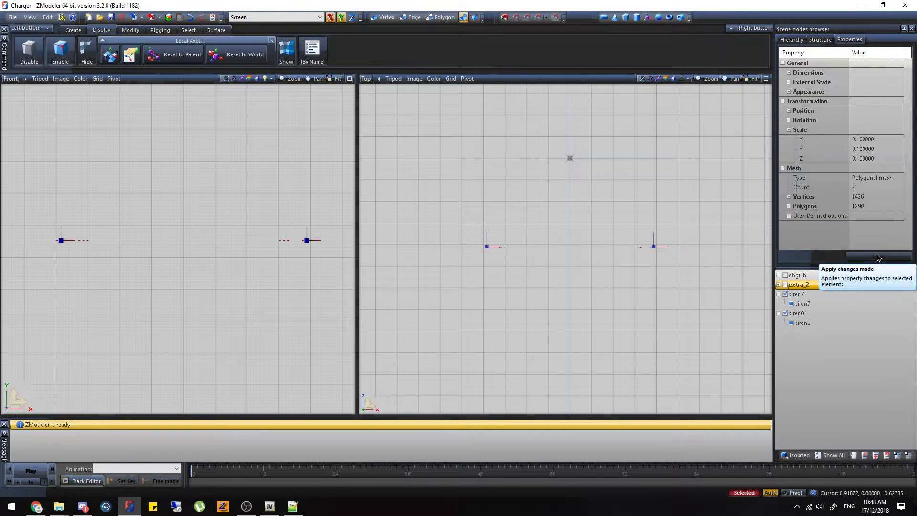
# Make three copies of the siren7 and siren8 light meshes in place under their dummies.
pyautogui.click(73, 29)
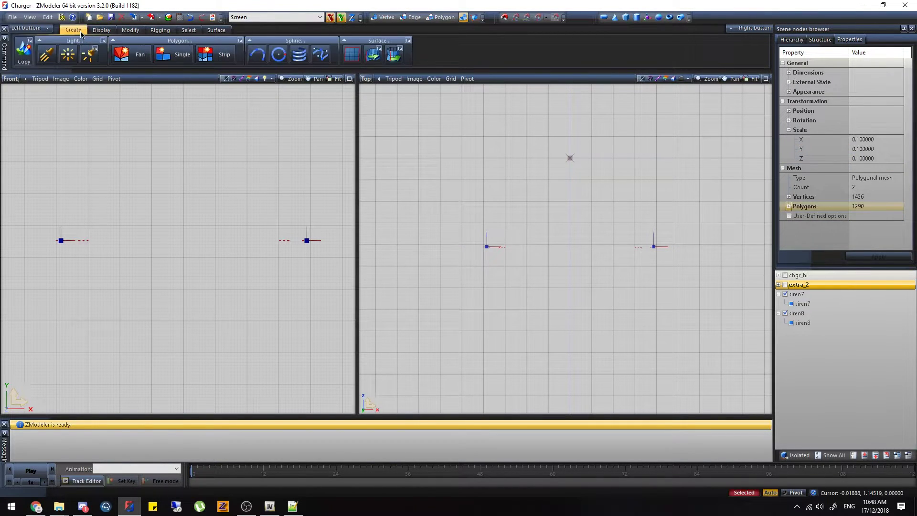
pyautogui.click(24, 50)
pyautogui.click(75, 109)
pyautogui.click(75, 110)
pyautogui.click(74, 109)
pyautogui.press('space')
pyautogui.click(24, 52)
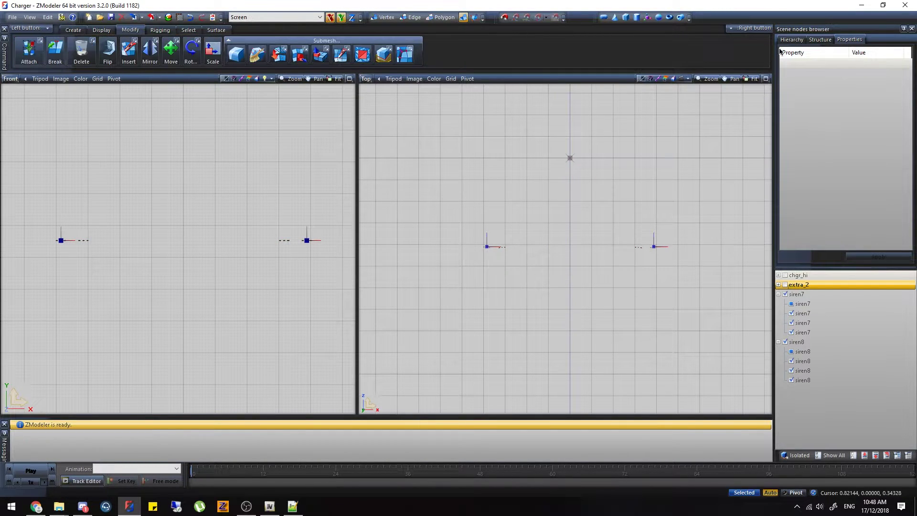
# Convert siren7 to a compound and assign its four child meshes to the L0, L1, L2 and L3 states.
pyautogui.click(791, 40)
pyautogui.click(368, 79)
pyautogui.moveTo(648, 212); pyautogui.dragTo(698, 230, button='middle')
pyautogui.click(820, 277)
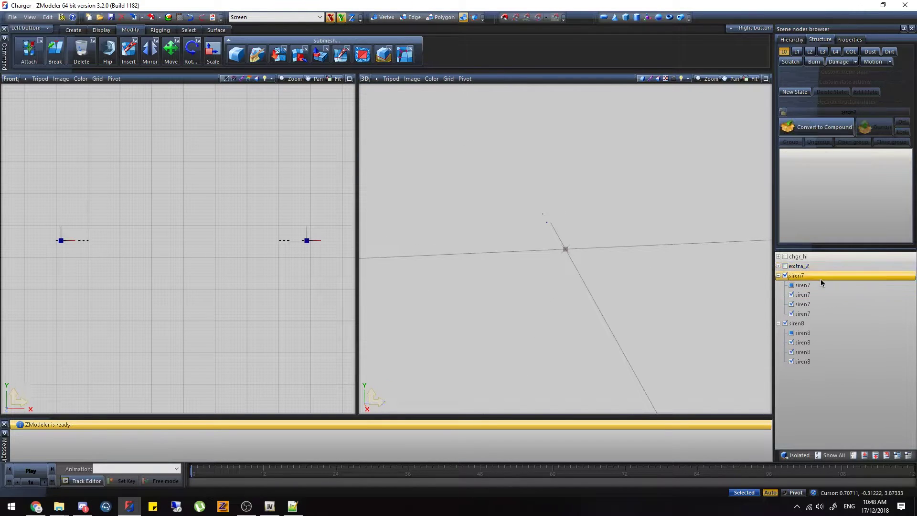
pyautogui.rightClick(809, 274)
pyautogui.click(794, 128)
pyautogui.click(784, 112)
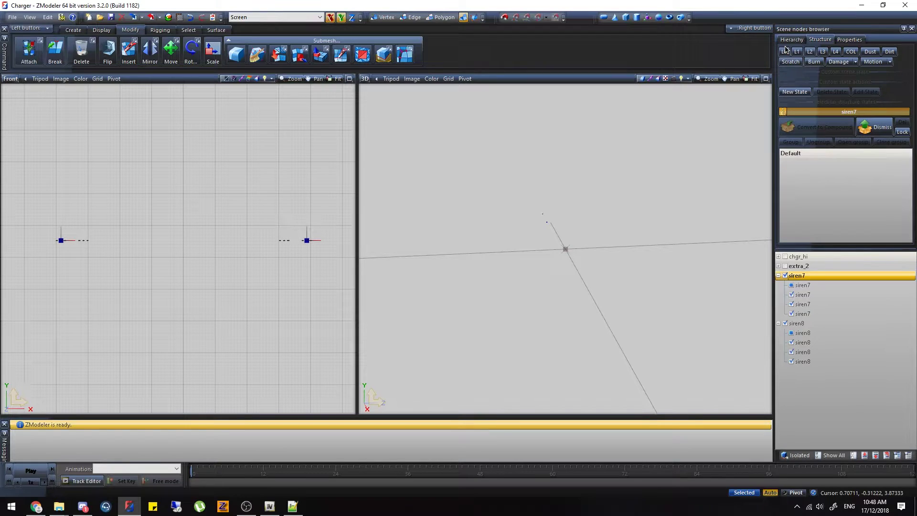
pyautogui.click(811, 292)
pyautogui.click(798, 51)
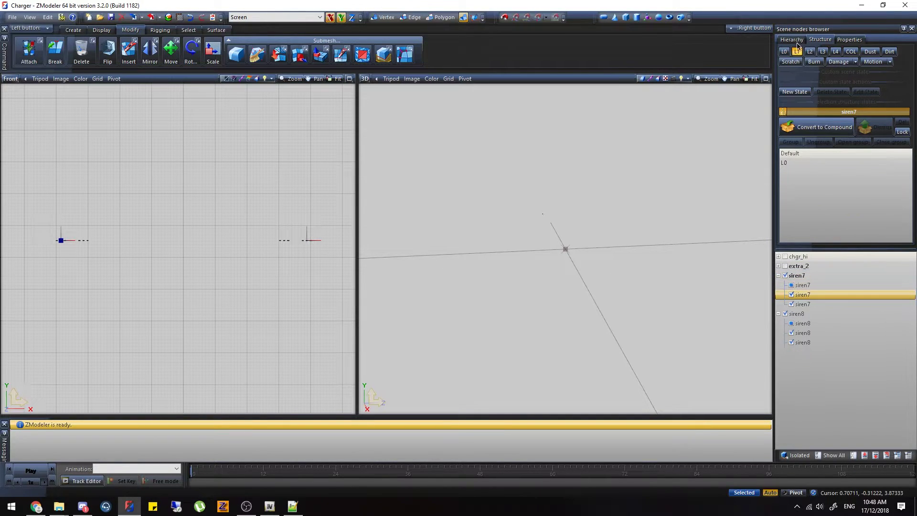
pyautogui.click(811, 52)
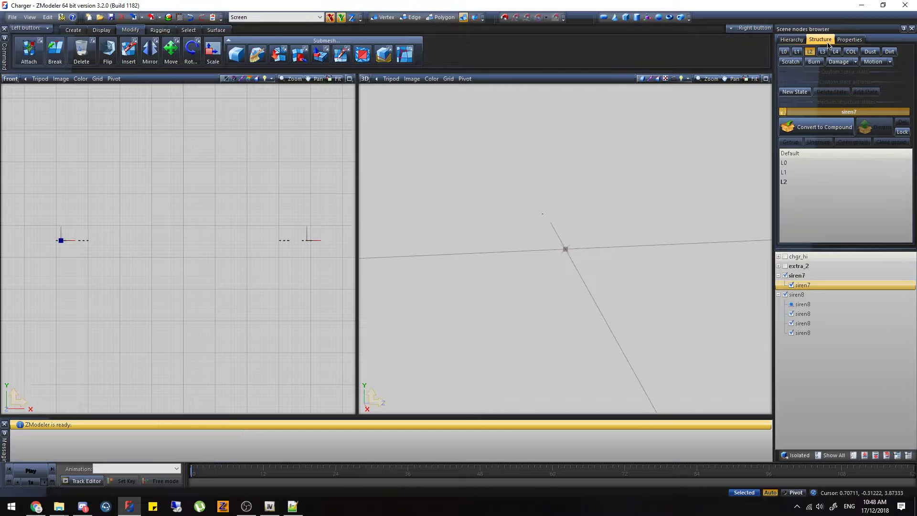
pyautogui.click(824, 53)
# Convert siren8 to a compound and assign its four child meshes to the L0, L1, L2 and L3 states.
pyautogui.click(823, 285)
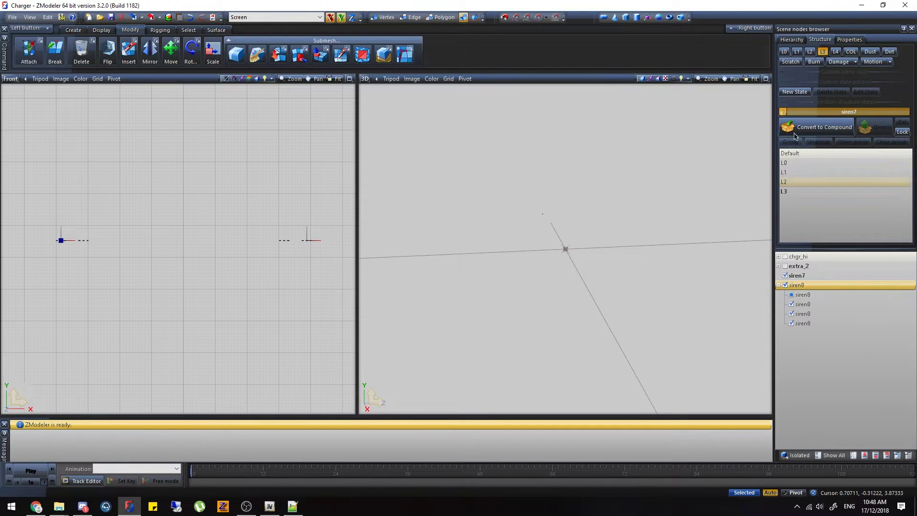
pyautogui.click(783, 109)
pyautogui.moveTo(820, 313); pyautogui.dragTo(819, 156)
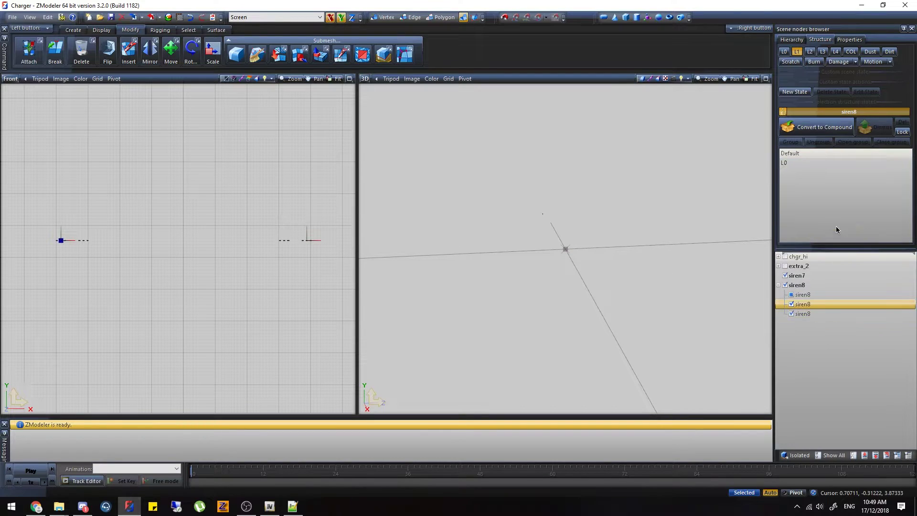
pyautogui.click(809, 51)
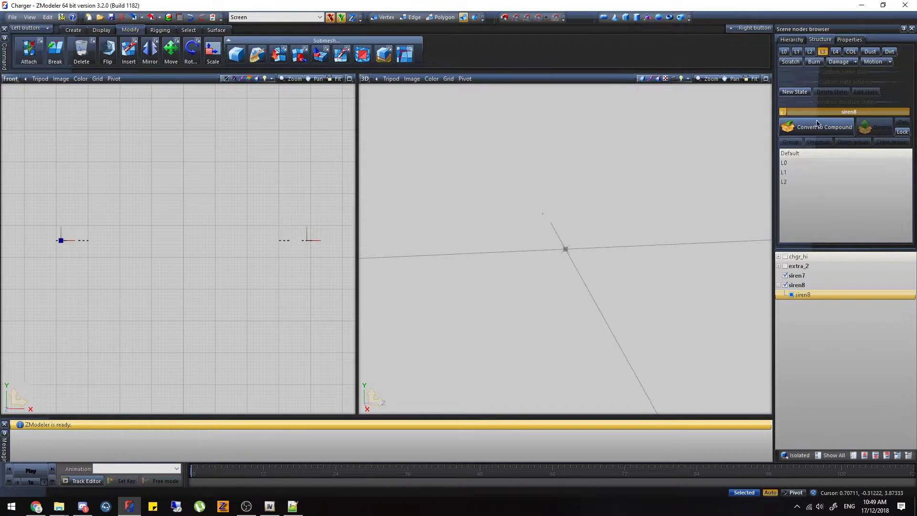
pyautogui.moveTo(816, 296); pyautogui.dragTo(800, 205)
pyautogui.click(783, 112)
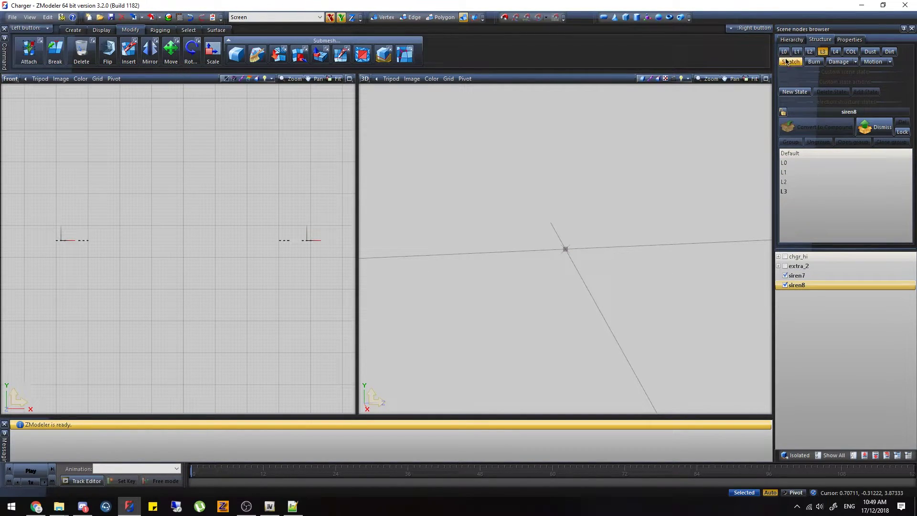
# Show all scene nodes and nest siren7 and siren8 under extra_2.
pyautogui.click(825, 456)
pyautogui.moveTo(615, 296); pyautogui.dragTo(585, 220, button='middle')
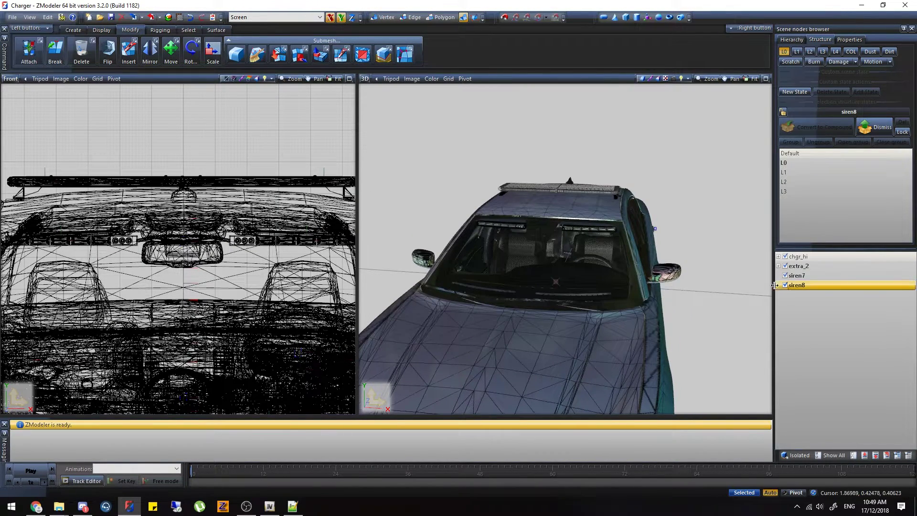
pyautogui.keyDown('ctrl'); pyautogui.click(810, 277); pyautogui.keyUp('ctrl')
pyautogui.moveTo(810, 278); pyautogui.dragTo(798, 266)
pyautogui.click(778, 265)
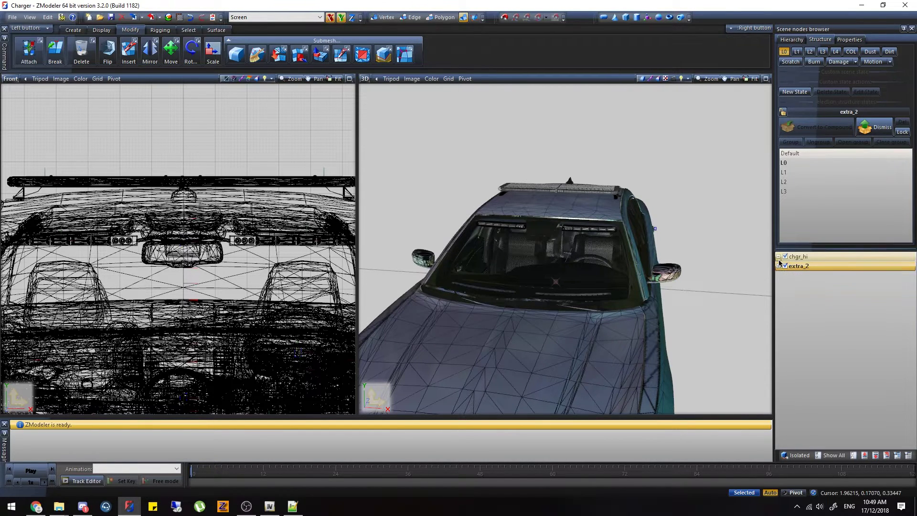
# Nest extra_2 under the chassis node of chgr_hi and collapse the hierarchy.
pyautogui.click(778, 256)
pyautogui.click(785, 266)
pyautogui.scroll(-8, 829, 400)
pyautogui.scroll(10, 831, 363)
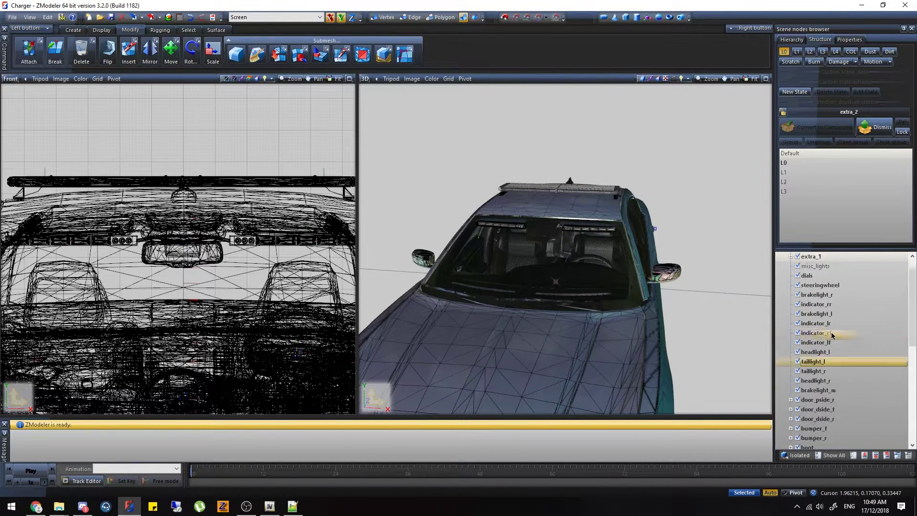
pyautogui.moveTo(832, 276); pyautogui.dragTo(833, 282)
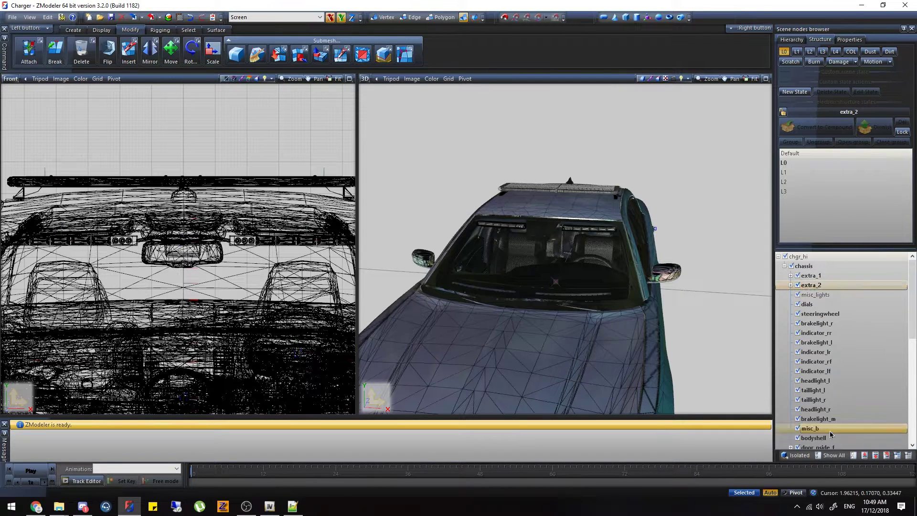
pyautogui.click(785, 266)
pyautogui.click(778, 256)
pyautogui.moveTo(692, 268); pyautogui.dragTo(496, 219, button='middle')
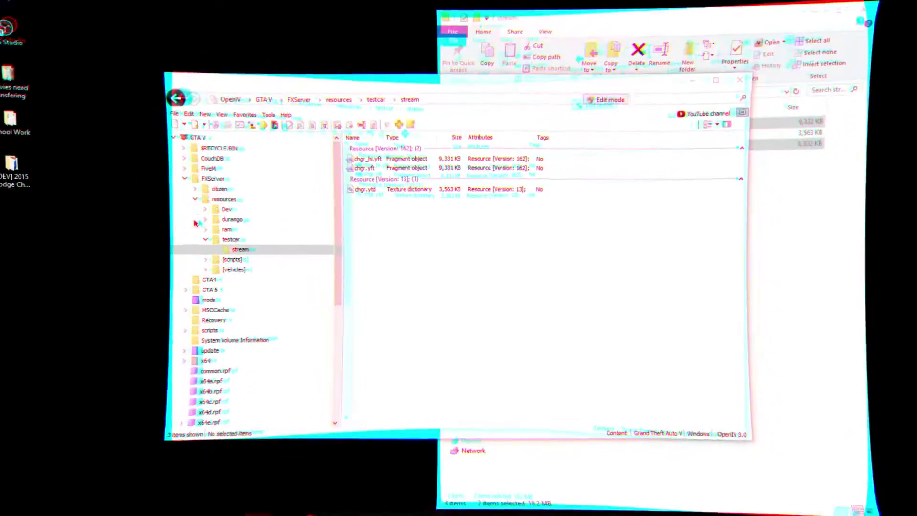
# Import buenolights.png and buenolights_n.png from the Generic Linear Light Pack folder into chgr.ytd with the automatic texture format.
pyautogui.hotkey('ctrl', 'a')
pyautogui.click(449, 194)
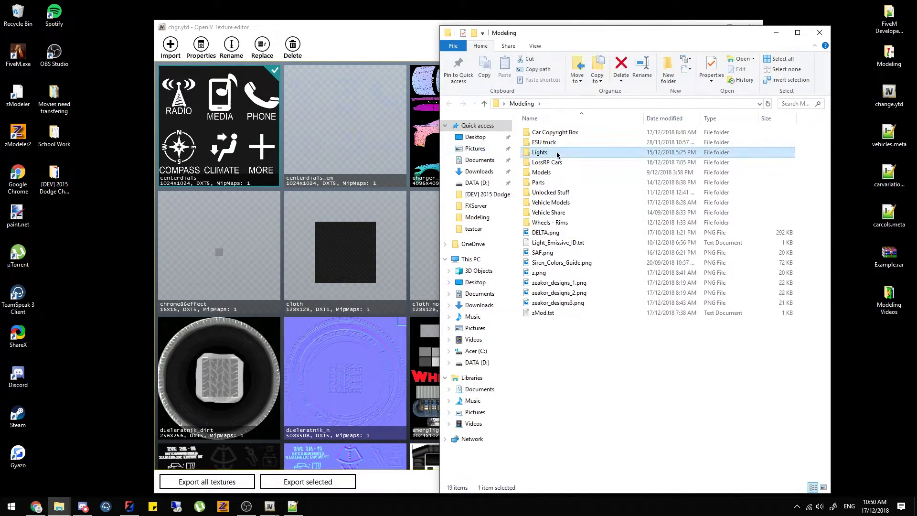
pyautogui.doubleClick(544, 152)
pyautogui.doubleClick(657, 232)
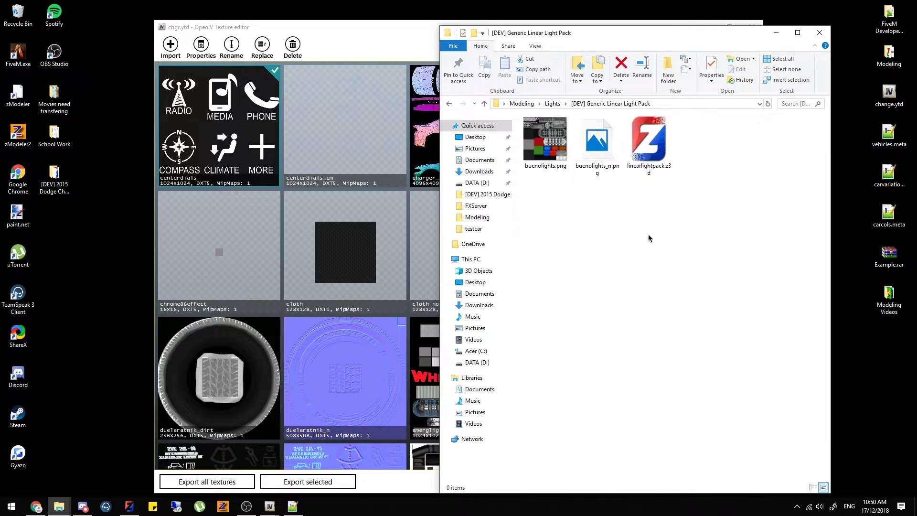
pyautogui.moveTo(590, 225); pyautogui.dragTo(460, 113)
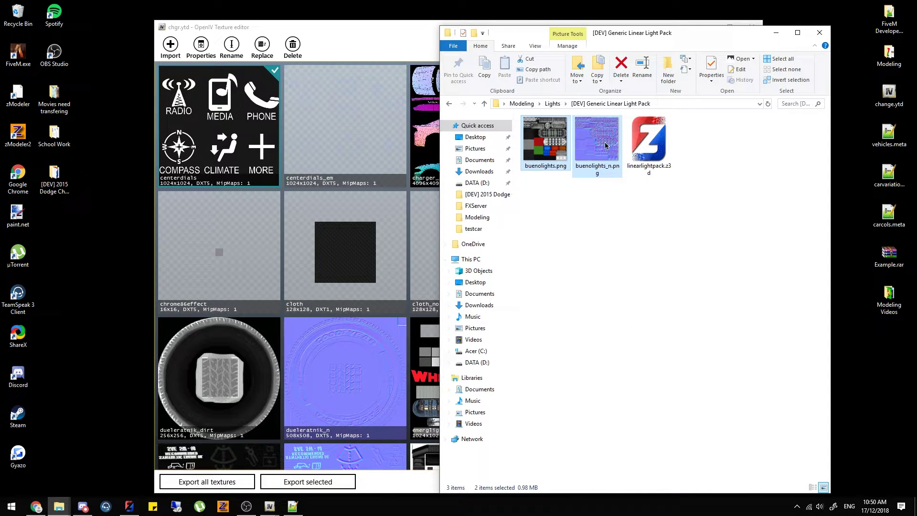
pyautogui.moveTo(592, 140); pyautogui.dragTo(358, 239)
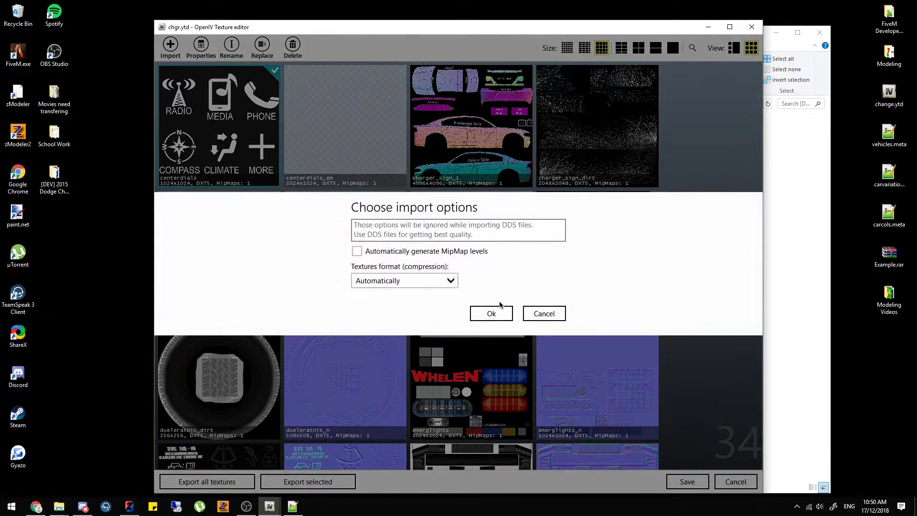
pyautogui.click(497, 311)
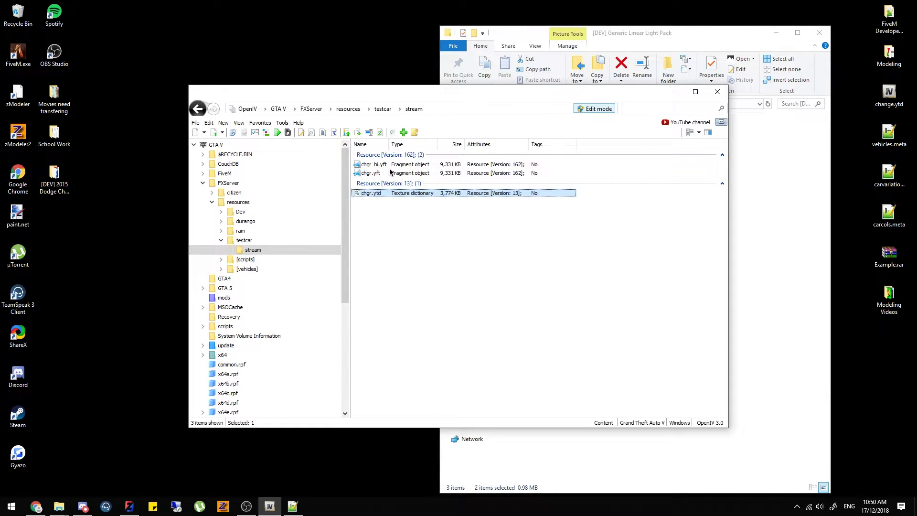
# Open chgr.yft in the model viewer, examine the car's interior and windshield area, and close the viewer.
pyautogui.doubleClick(391, 173)
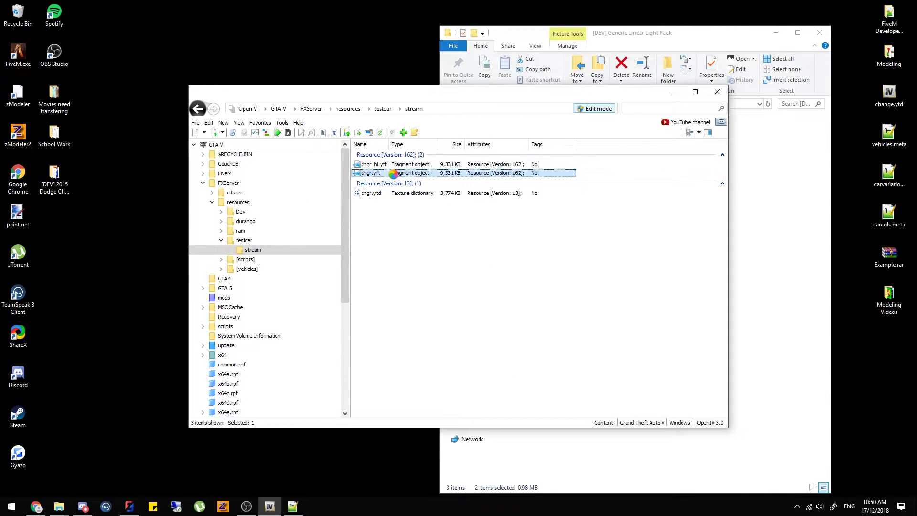
pyautogui.scroll(8, 517, 254)
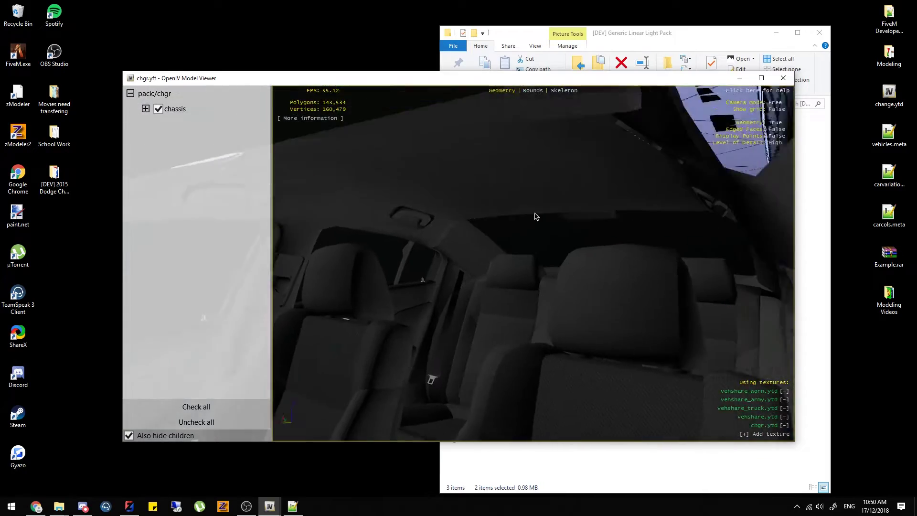
pyautogui.moveTo(535, 213); pyautogui.dragTo(503, 248)
pyautogui.scroll(2, 567, 152)
pyautogui.scroll(-8, 503, 248)
pyautogui.click(782, 78)
# Switch to File Explorer and open the FXServer folder on the DATA (D:) drive.
pyautogui.click(645, 33)
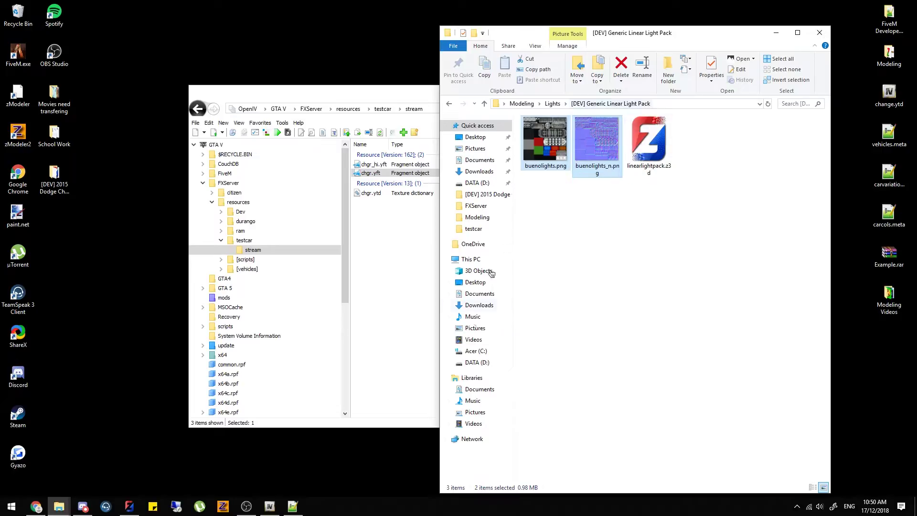
pyautogui.click(477, 363)
pyautogui.doubleClick(592, 125)
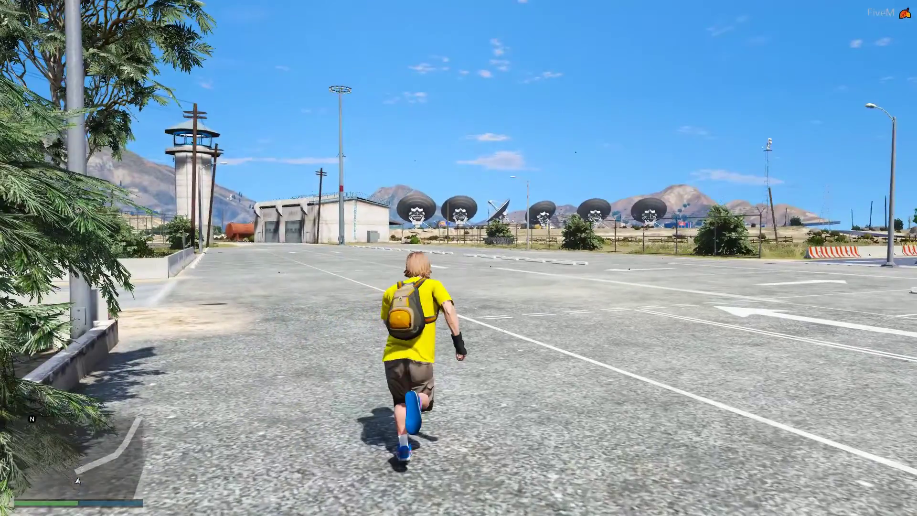
# In FiveM, spawn the chgr vehicle by name and move through the parking lot.
pyautogui.press('F5')
pyautogui.write('chg')
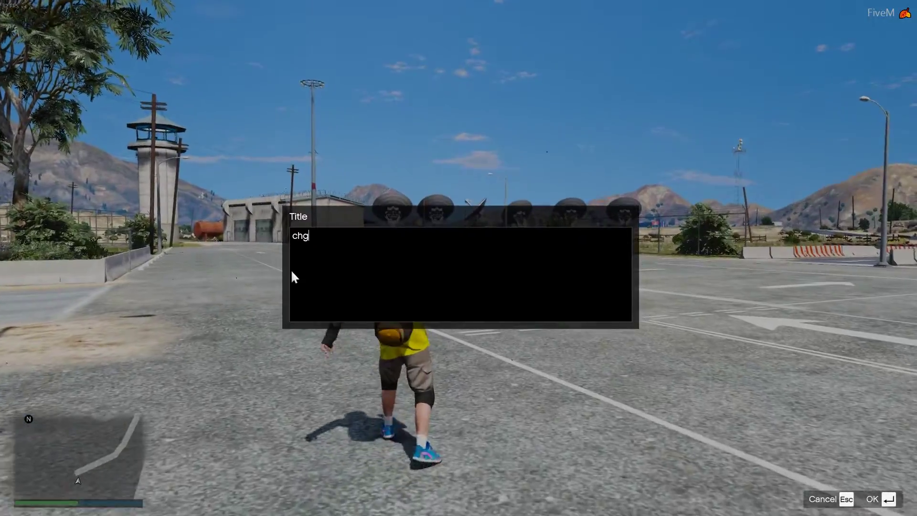
pyautogui.press('Return')
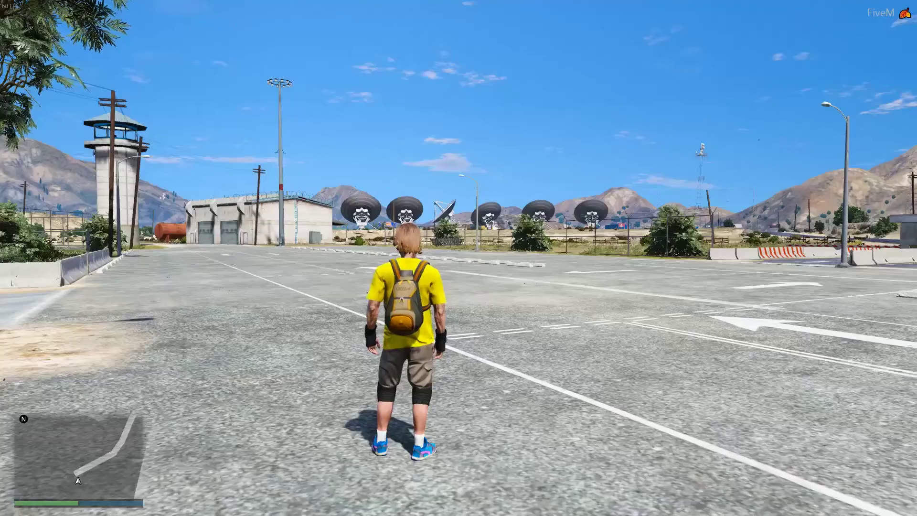
pyautogui.press('a')
pyautogui.press('space')
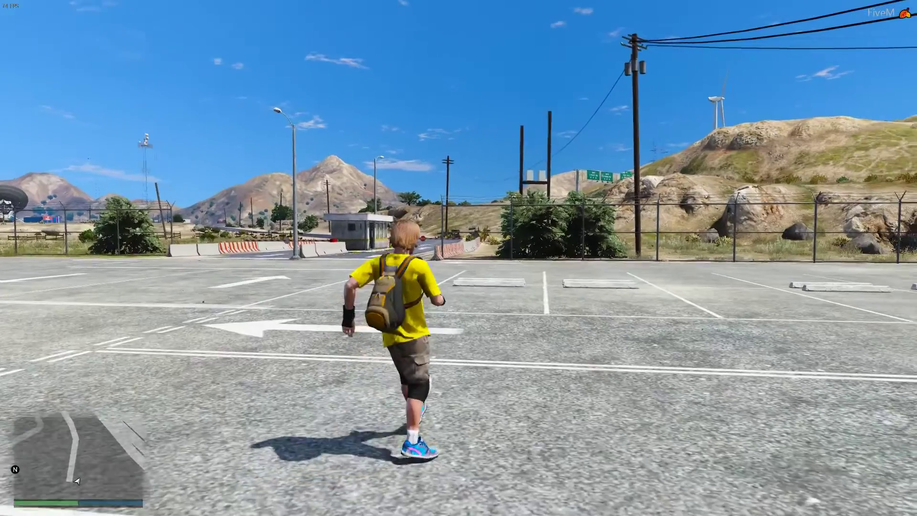
pyautogui.press('w')
pyautogui.press('space')
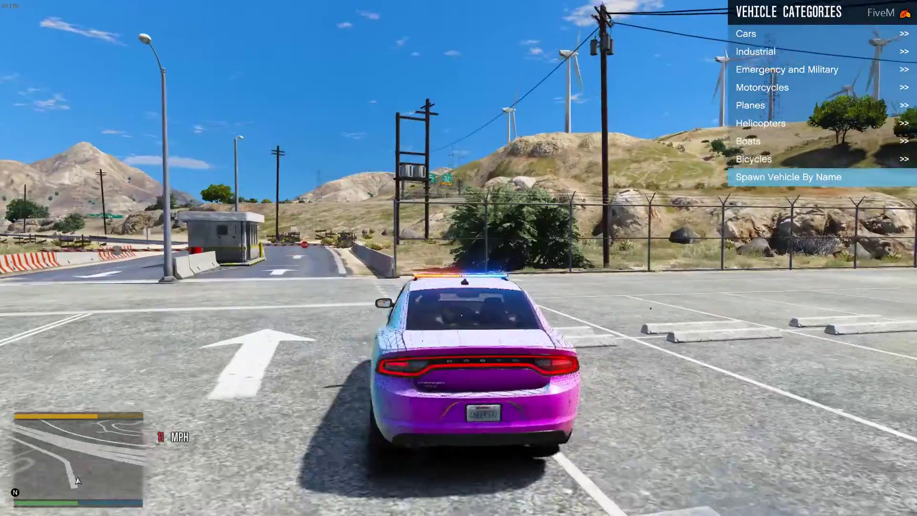
# Go to Extra #2 in the vehicle's modification options and toggle it on.
pyautogui.press('BackSpace')
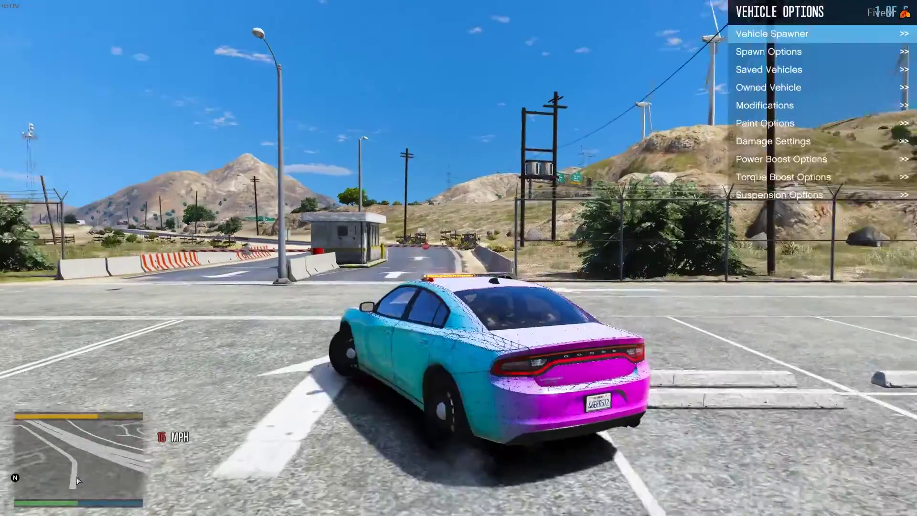
pyautogui.press('Down')
pyautogui.press('Down')
pyautogui.press('Down')
pyautogui.press('Down')
pyautogui.press('Return')
pyautogui.press('Up')
pyautogui.press('Return')
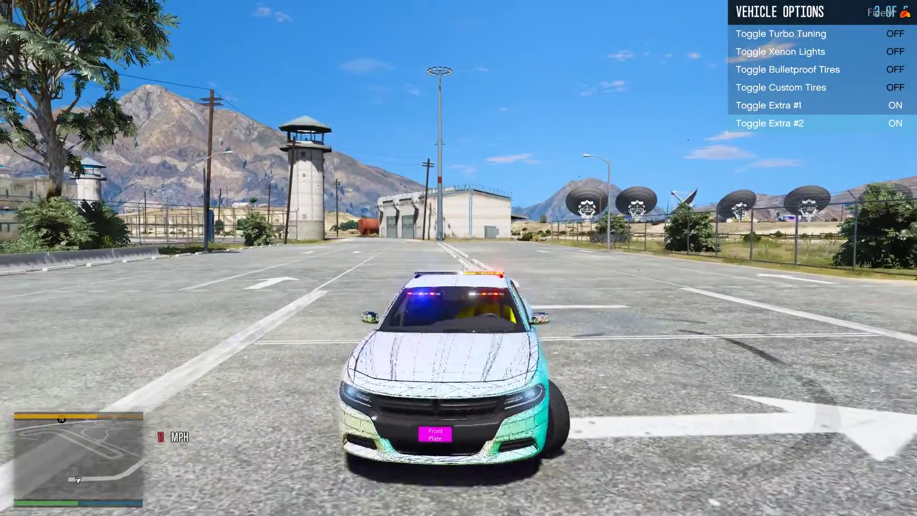
# Drive the Charger around the lot to examine the flashing windshield lights, and set the time to 1:00.
pyautogui.press('w')
pyautogui.press('a')
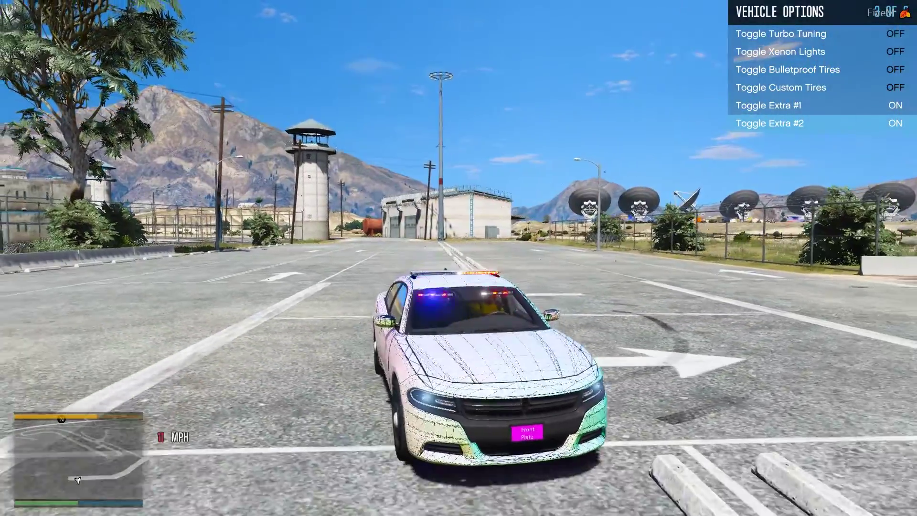
pyautogui.press('d')
pyautogui.press('a')
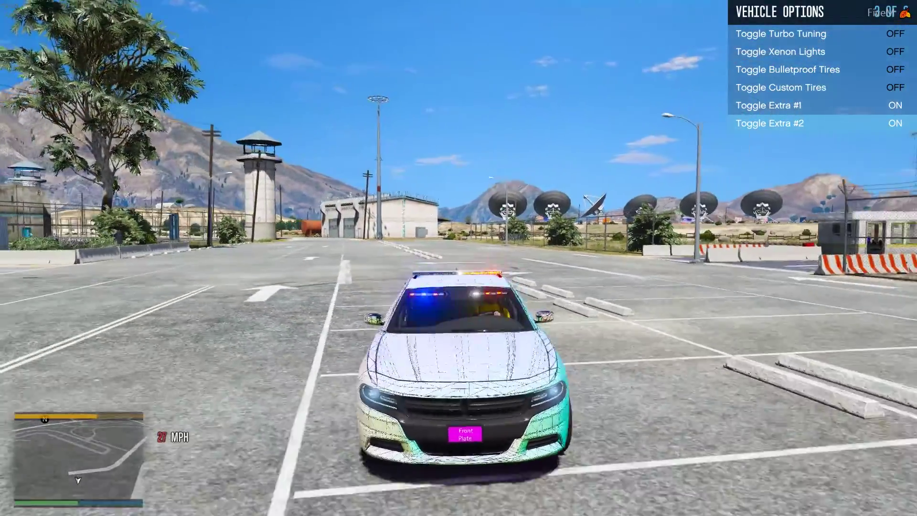
pyautogui.press('t')
pyautogui.press('Escape')
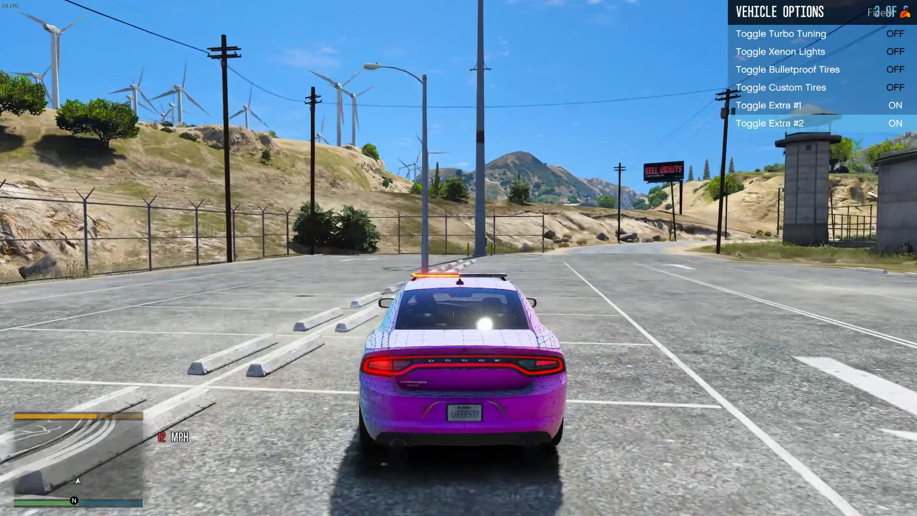
pyautogui.press('t')
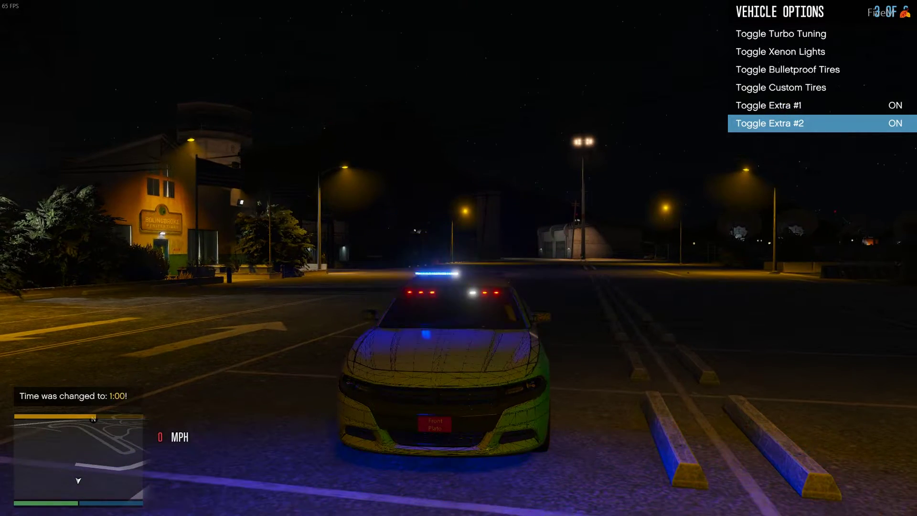
# Quit FiveM through its console with quit, and delete the cache folder in the FXServer folder.
pyautogui.press('F8')
pyautogui.write('quit')
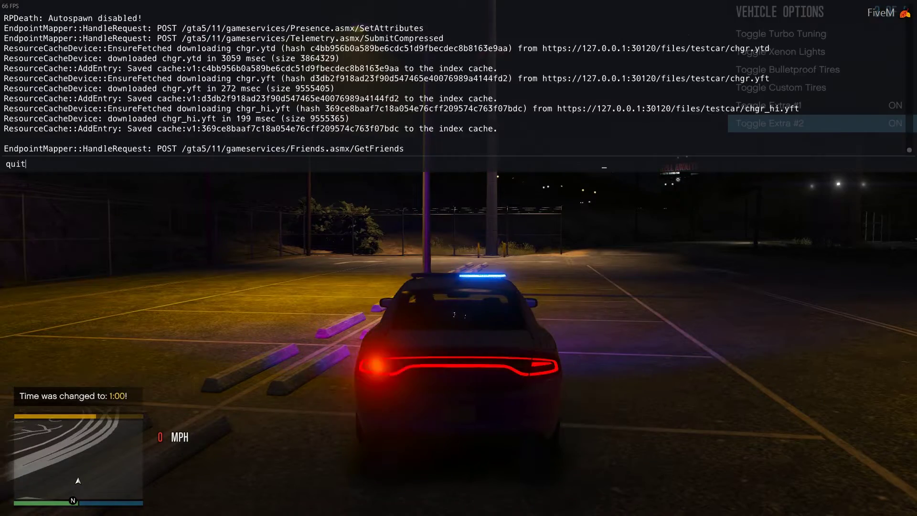
pyautogui.press('Return')
pyautogui.click(534, 82)
pyautogui.click(540, 132)
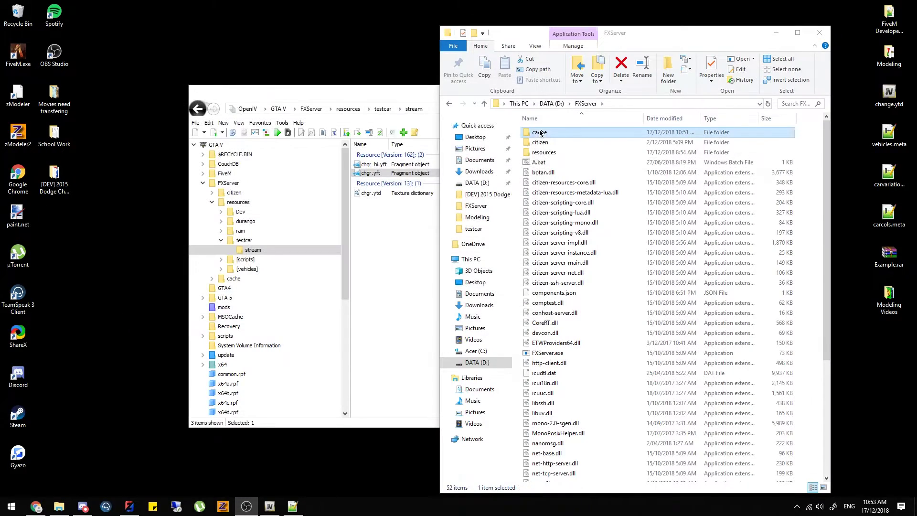
# Open carcols.meta from the testcar folder inside the FXServer resources.
pyautogui.click(449, 103)
pyautogui.doubleClick(646, 150)
pyautogui.doubleClick(572, 141)
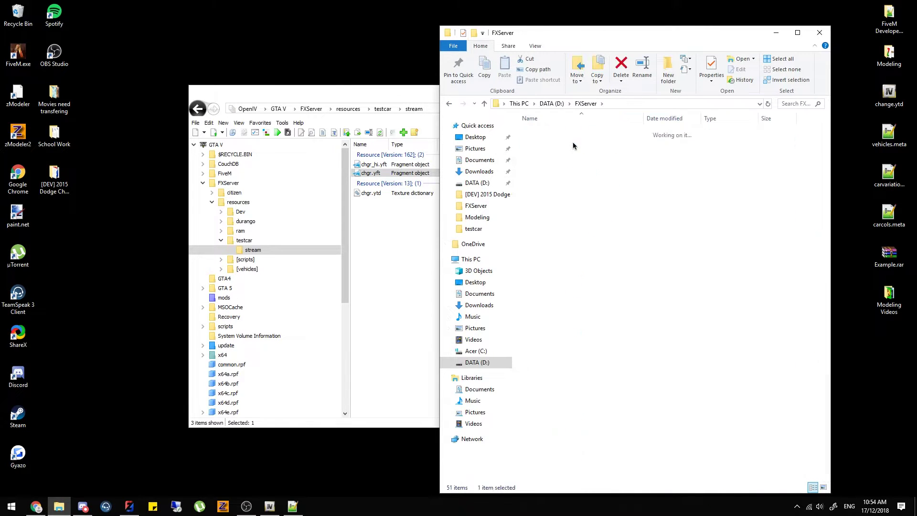
pyautogui.doubleClick(573, 181)
pyautogui.doubleClick(548, 152)
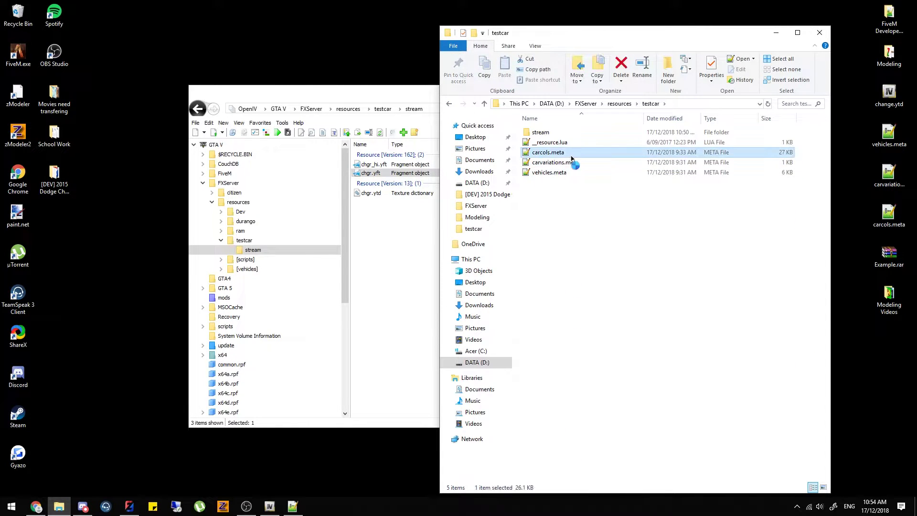
# Open Cheat Sheet.meta from the FiveM Developement desktop folder in Notepad++ and close that folder's window.
pyautogui.doubleClick(891, 24)
pyautogui.rightClick(580, 150)
pyautogui.rightClick(578, 161)
pyautogui.click(621, 192)
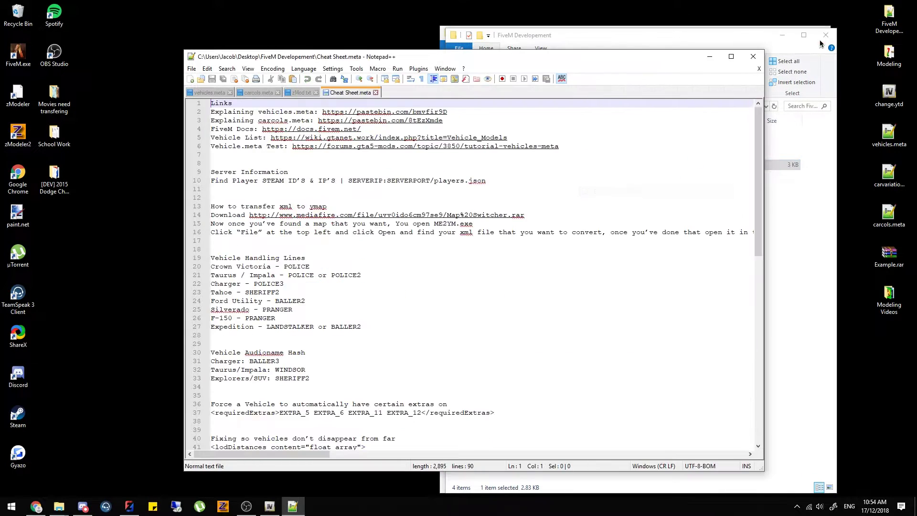
pyautogui.click(826, 35)
# Copy the red light colour code 0xFFFF0300 from the CAPTAIN14'S Cars list in the cheat sheet.
pyautogui.scroll(-15, 489, 278)
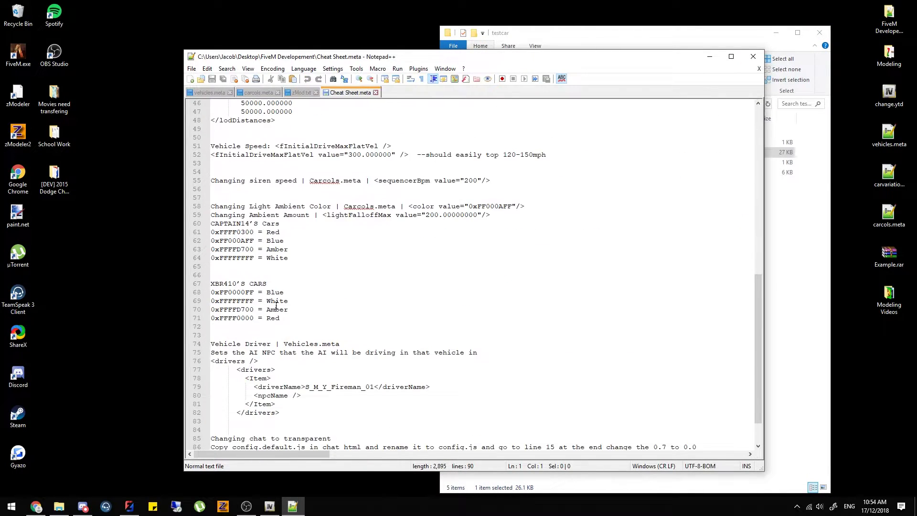
pyautogui.click(241, 241)
pyautogui.click(241, 232)
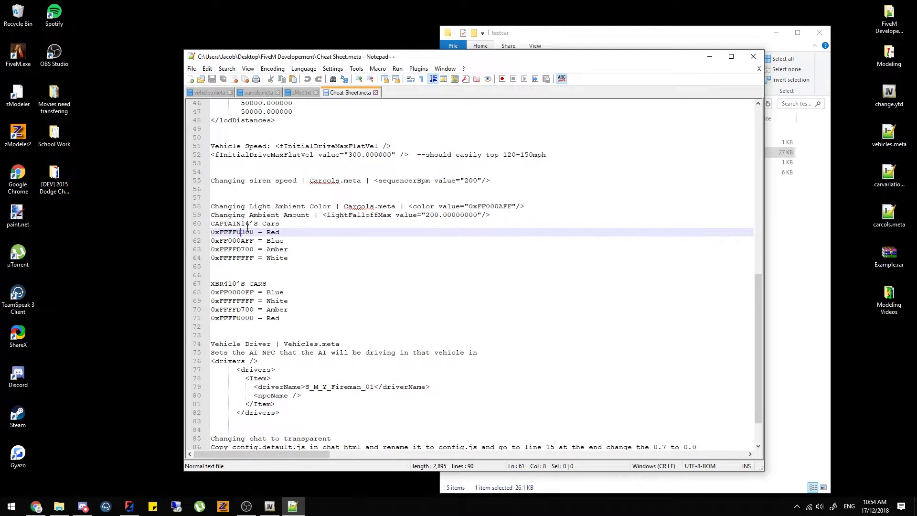
# Switch to OpenIV, open chgr.yft and toggle extra_2 and siren8 visibility to examine which windshield light each siren is.
pyautogui.click(269, 506)
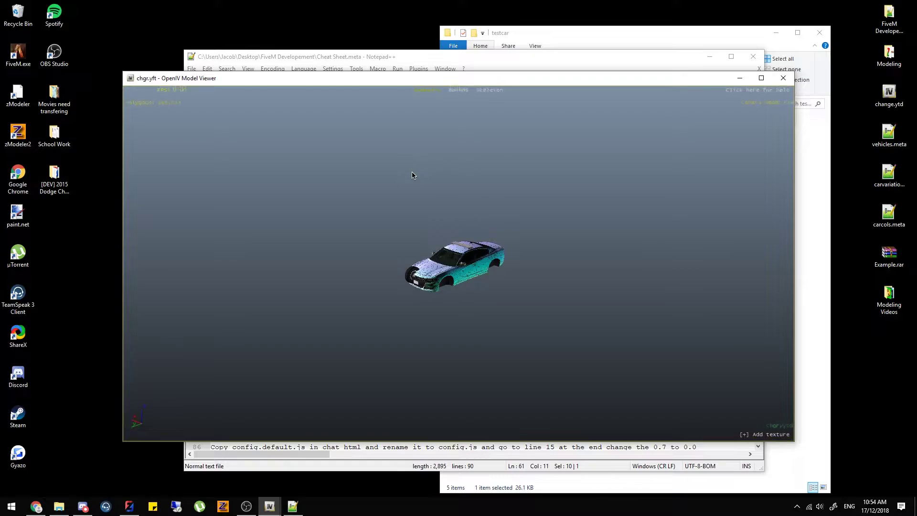
pyautogui.scroll(3, 414, 174)
pyautogui.moveTo(414, 174); pyautogui.dragTo(609, 197)
pyautogui.click(146, 109)
pyautogui.click(161, 139)
pyautogui.click(162, 140)
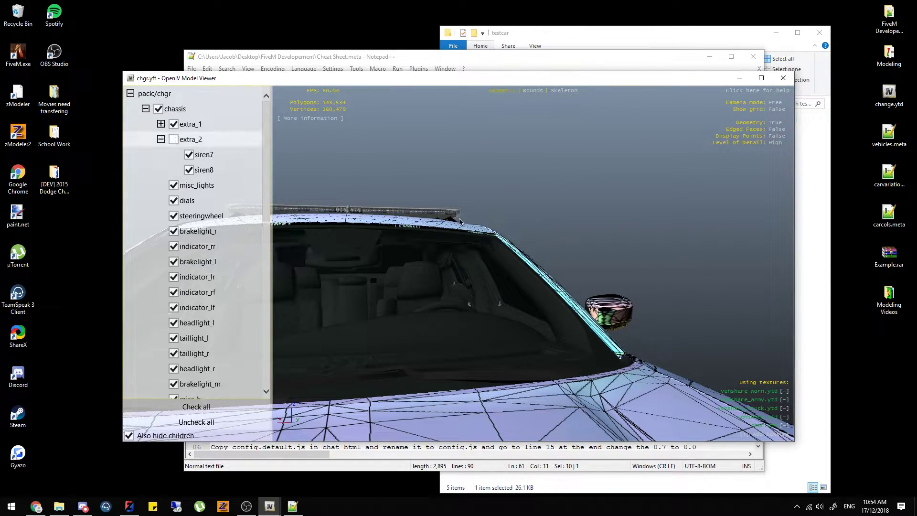
pyautogui.scroll(5, 461, 221)
pyautogui.click(173, 139)
pyautogui.press('w')
pyautogui.moveTo(404, 231); pyautogui.dragTo(271, 208)
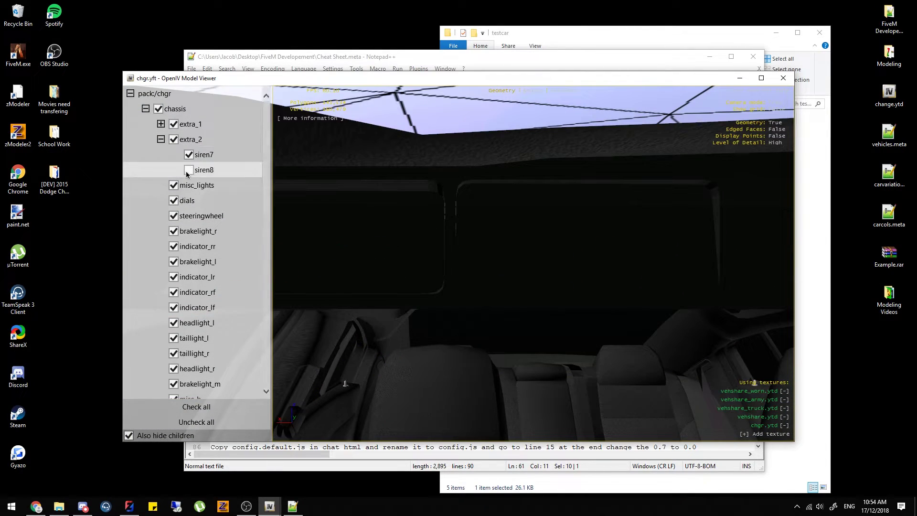
# Set the Siren 8 colour in carcols.meta to 0xFFFF0300 and return to the cheat sheet.
pyautogui.click(357, 458)
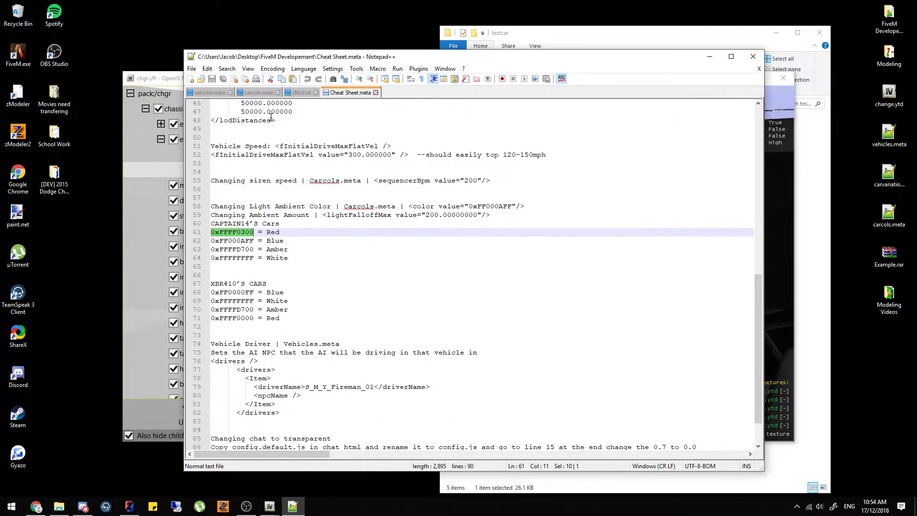
pyautogui.click(258, 92)
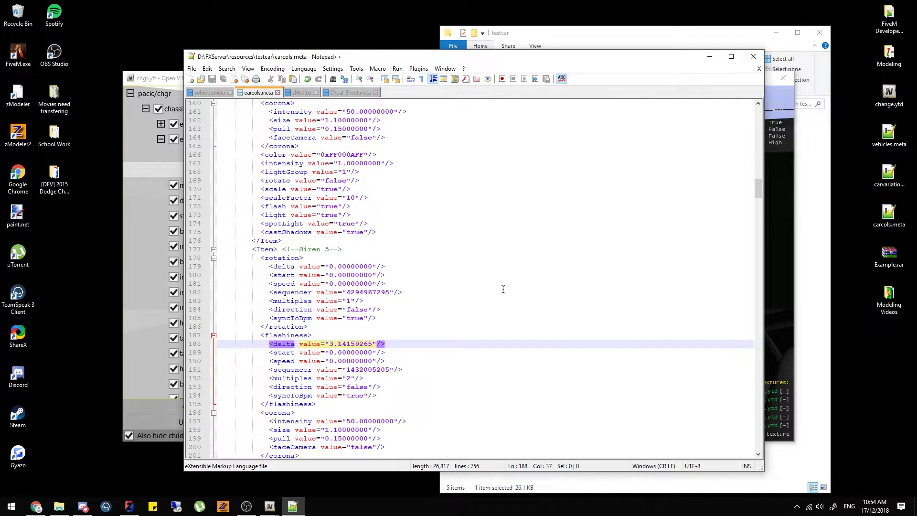
pyautogui.scroll(-20, 424, 253)
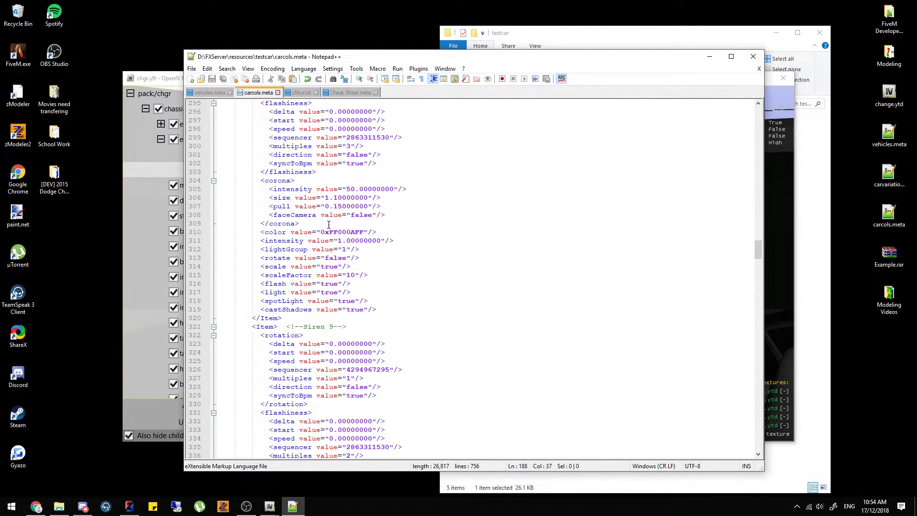
pyautogui.doubleClick(341, 232)
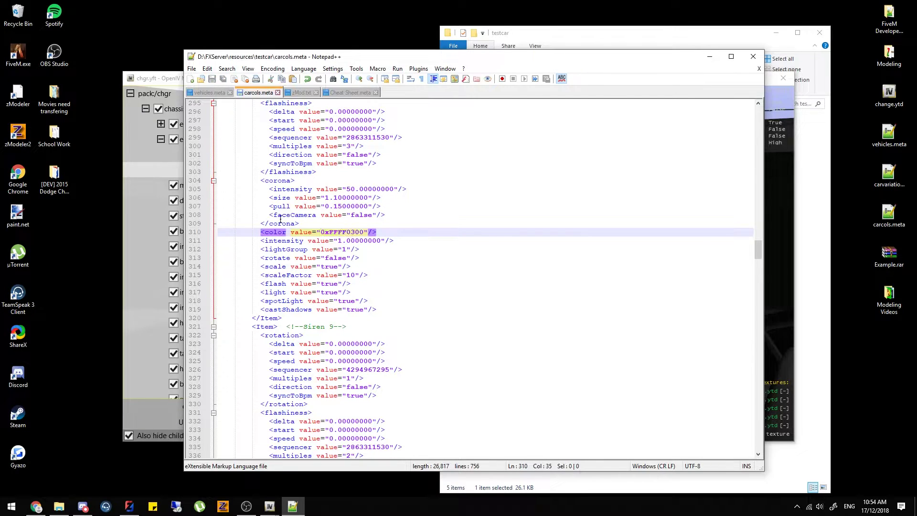
pyautogui.click(337, 93)
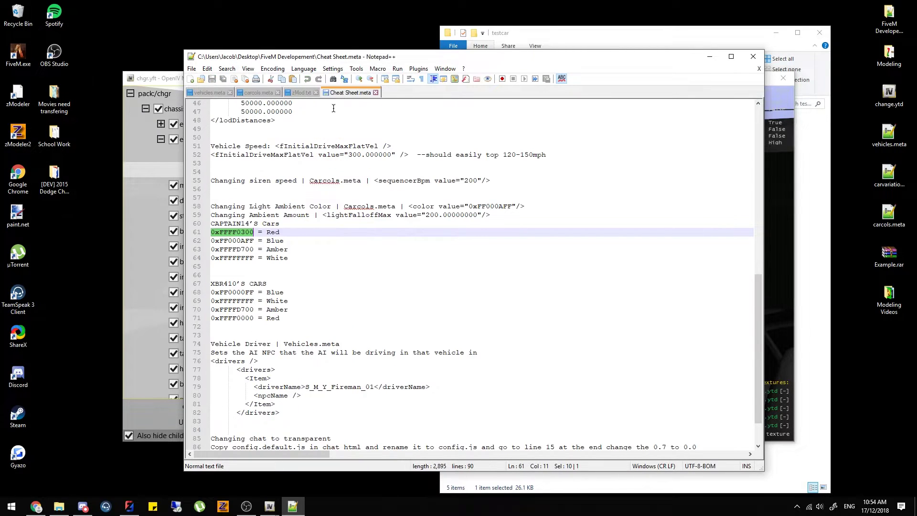